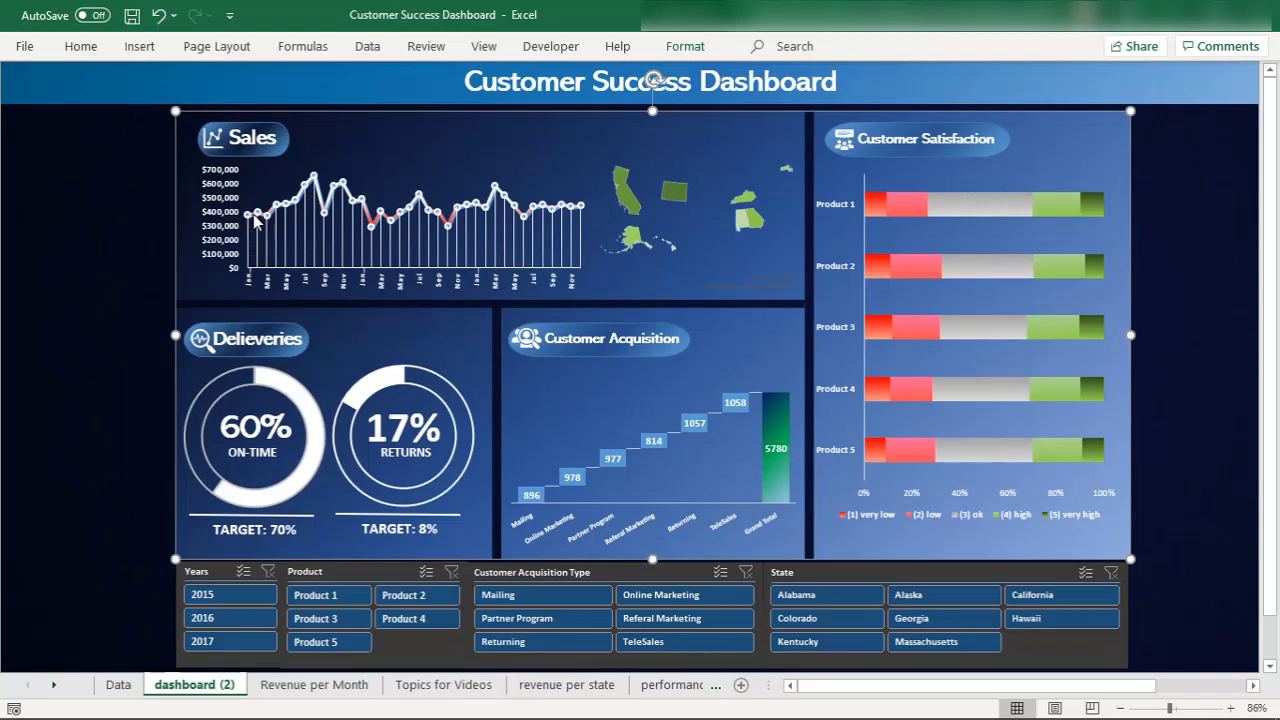
# Filter the finished dashboard by 2015, 2016 and 2017 in turn, and clear the year filter.
pyautogui.moveTo(254, 221)
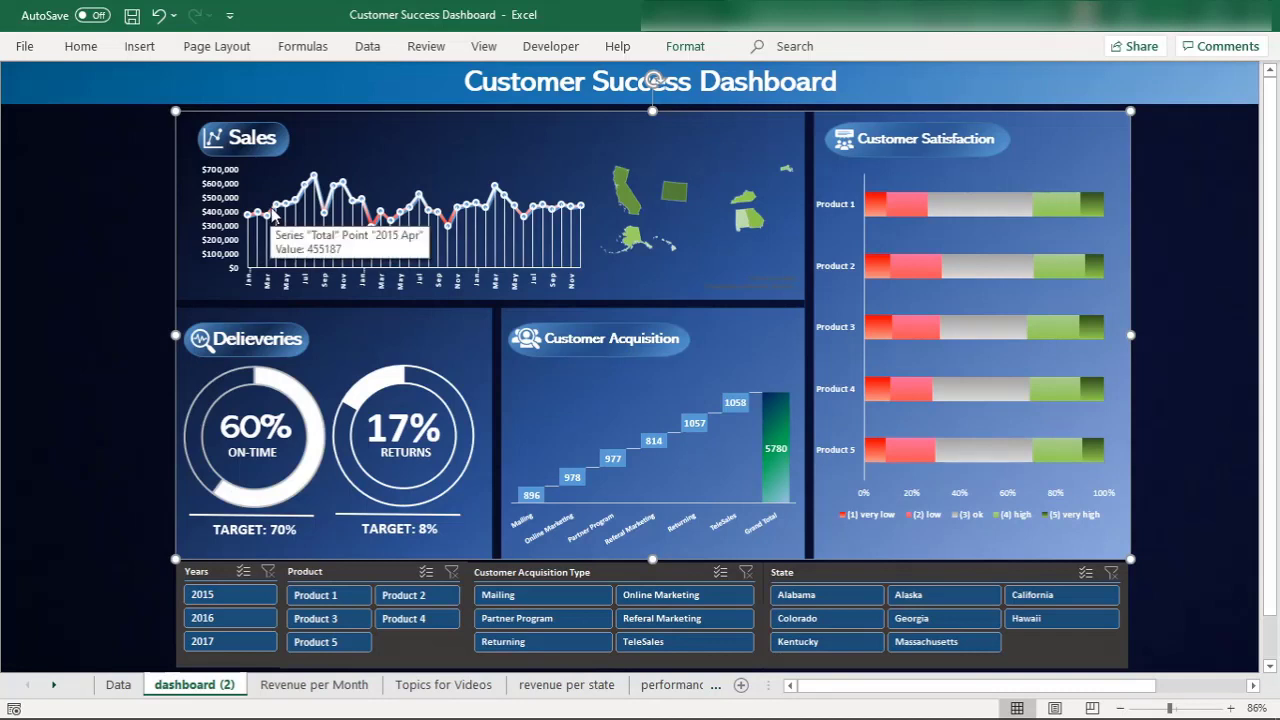
pyautogui.click(212, 594)
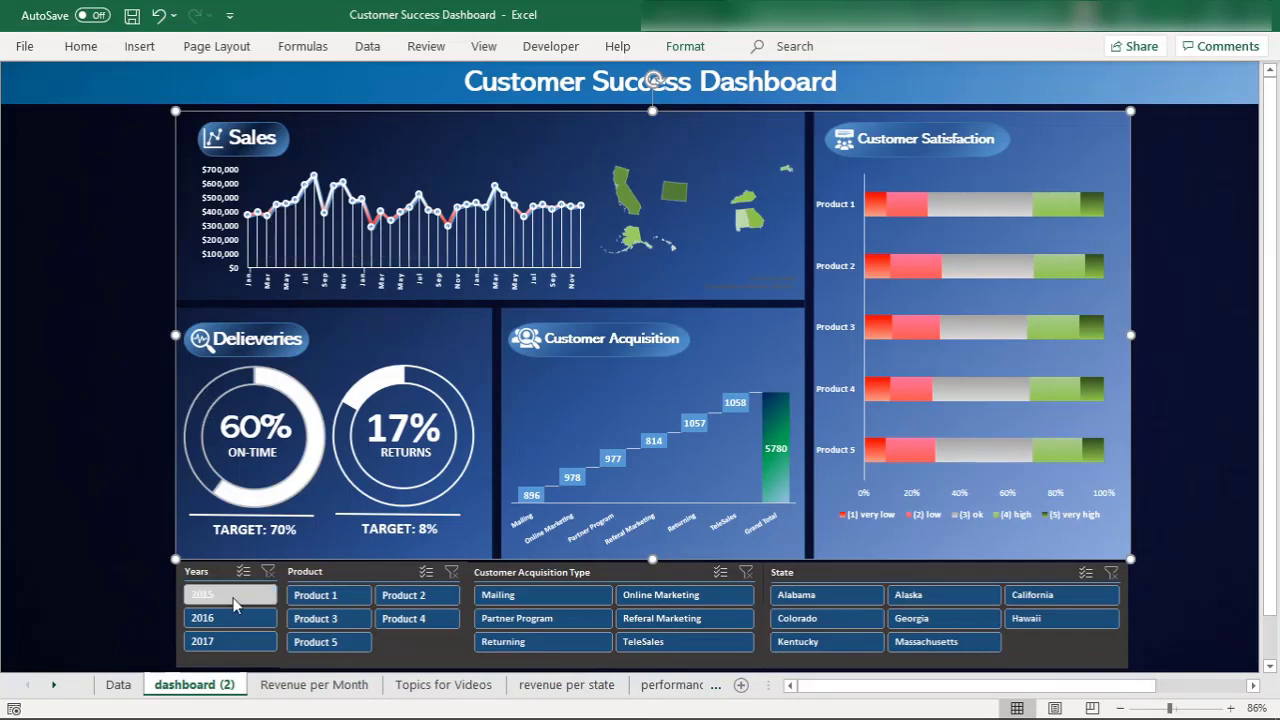
pyautogui.click(226, 620)
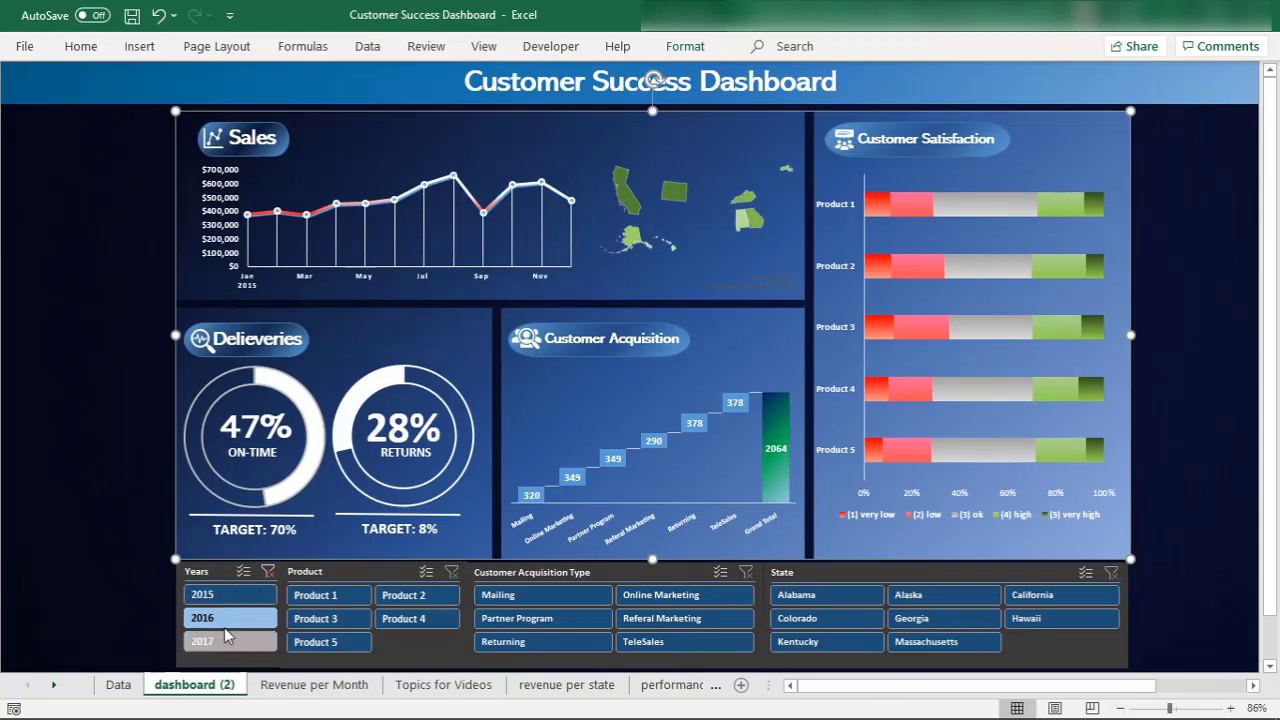
pyautogui.click(222, 641)
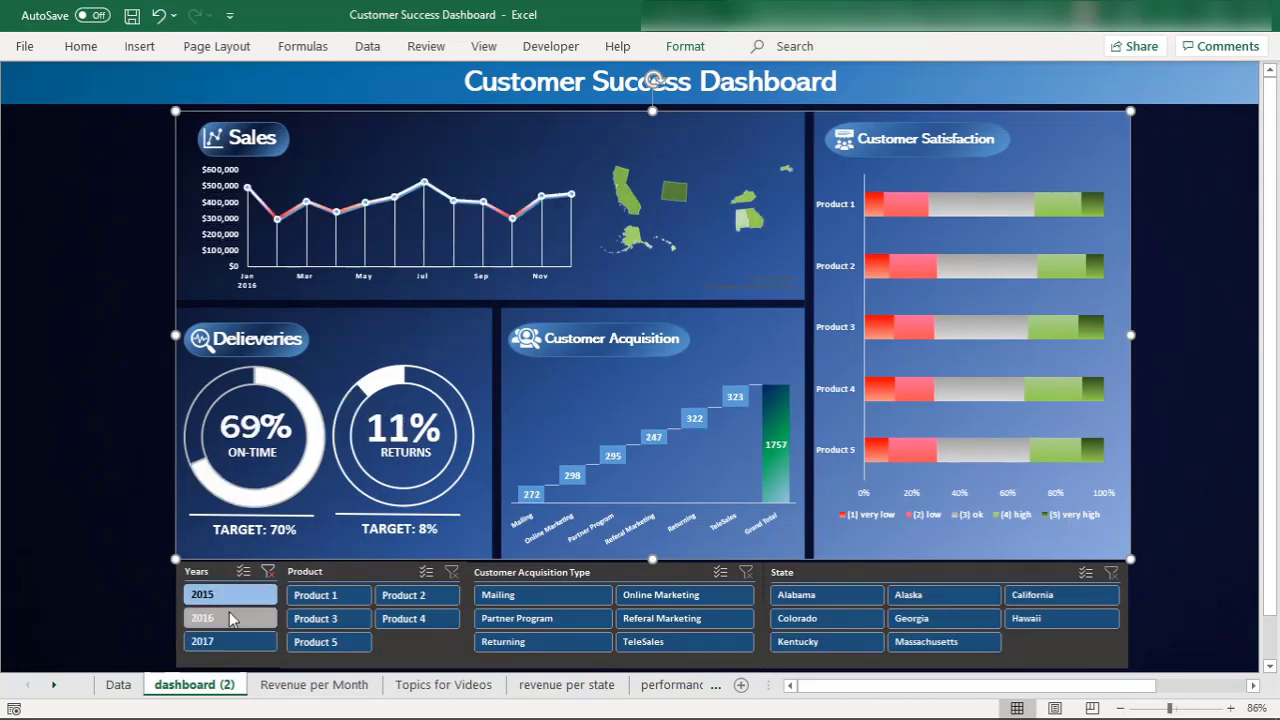
pyautogui.click(268, 571)
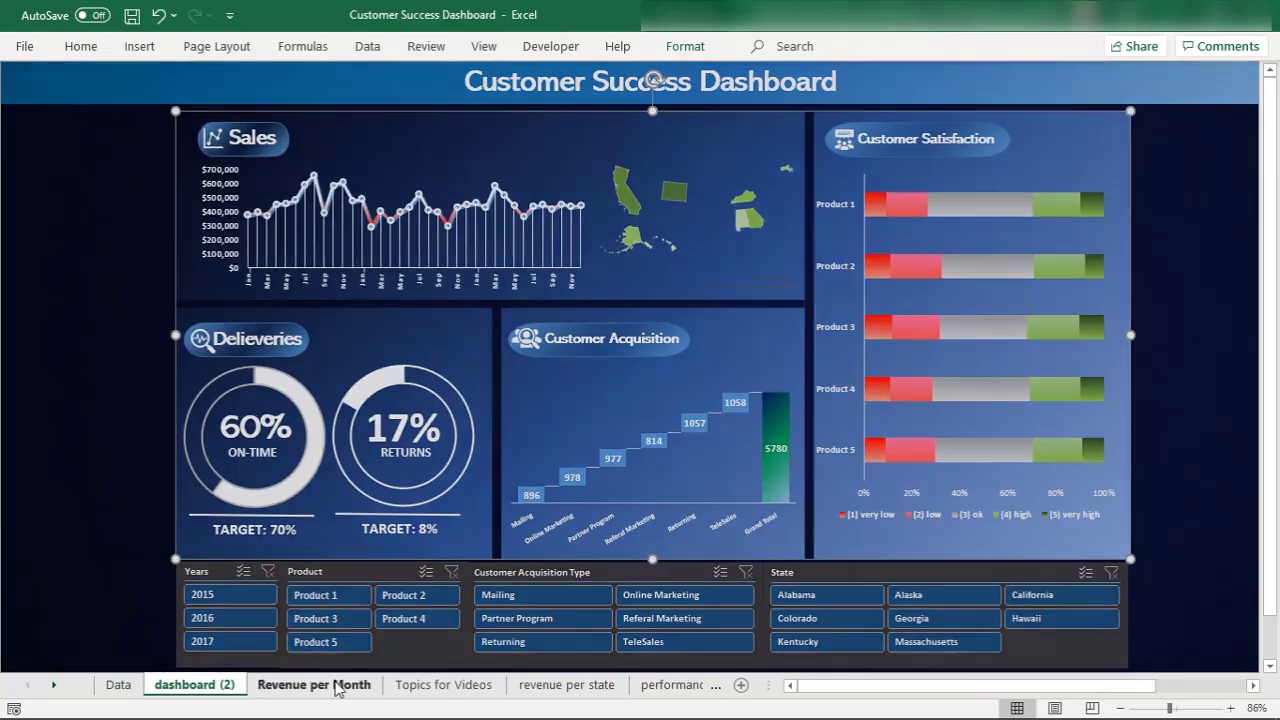
# View the finished Revenue per Month sheet and switch to the Customer Success Dashboard - English Version workbook.
pyautogui.click(338, 686)
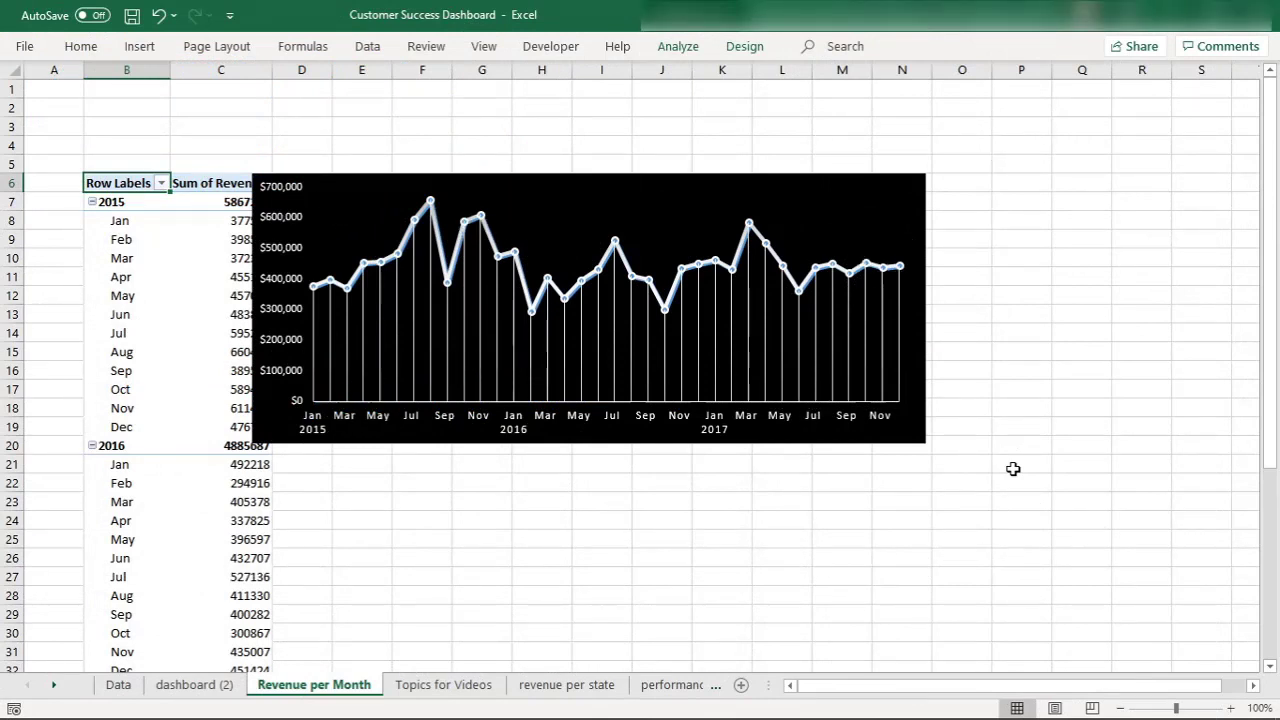
pyautogui.moveTo(600, 712)
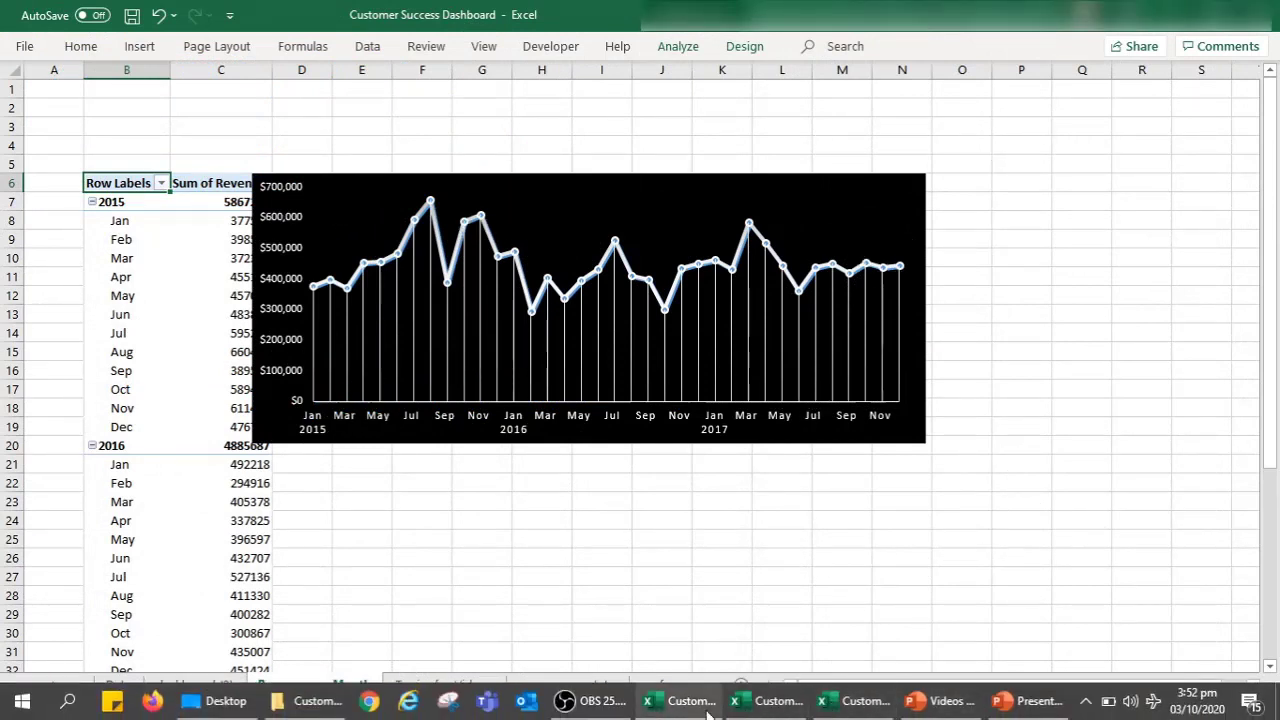
pyautogui.click(707, 705)
pyautogui.click(772, 705)
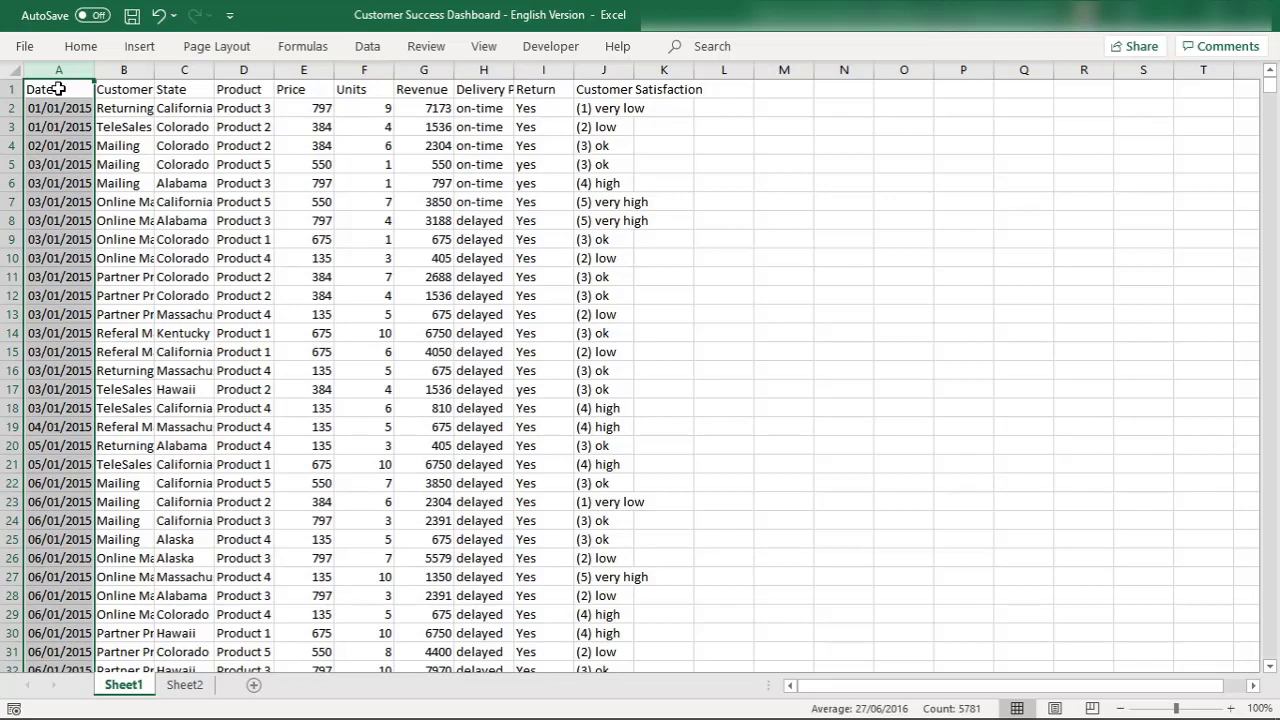
pyautogui.moveTo(58, 89); pyautogui.dragTo(627, 92)
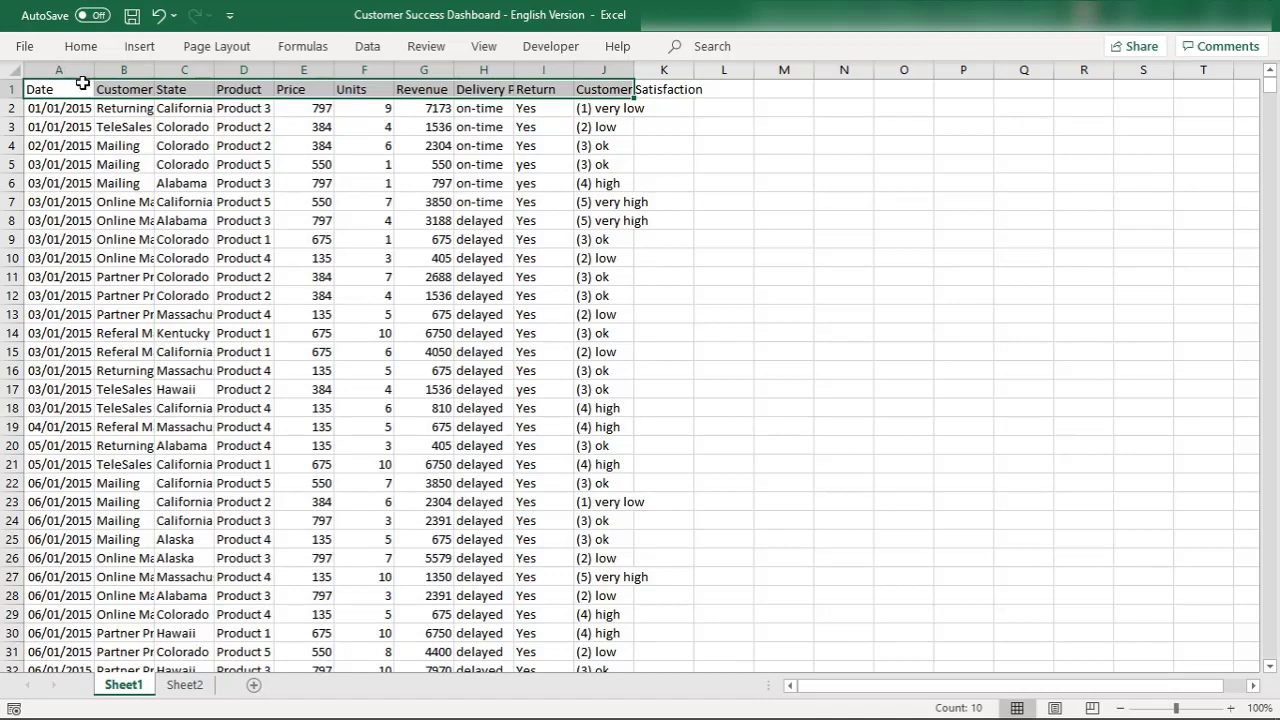
pyautogui.hotkey('ctrl', 'shift', 'Down')
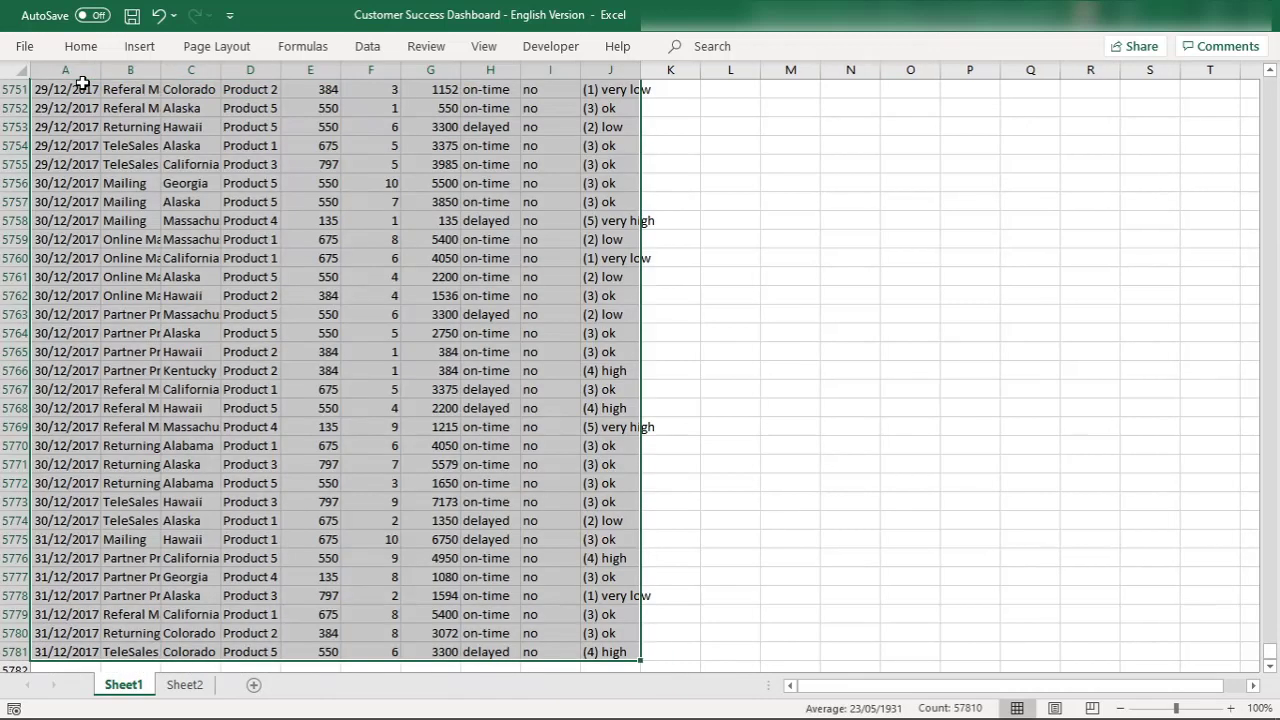
pyautogui.hotkey('ctrl', 'Home')
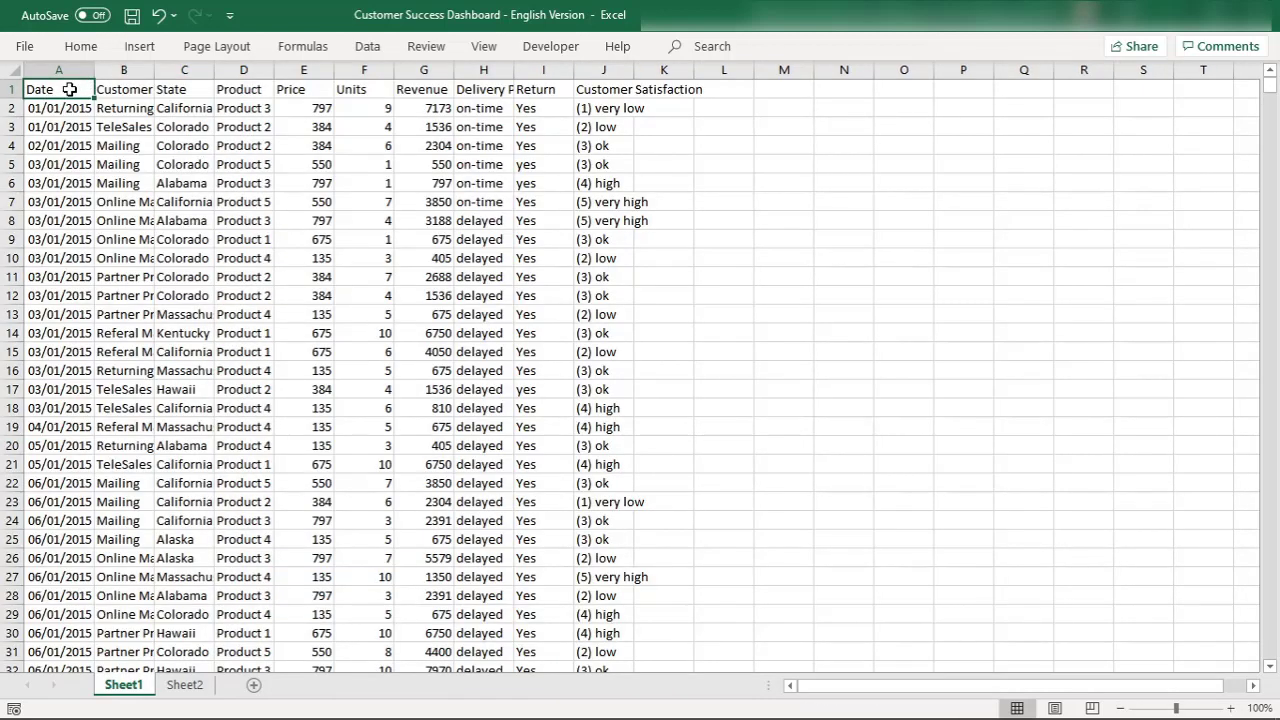
pyautogui.moveTo(70, 90); pyautogui.dragTo(613, 88)
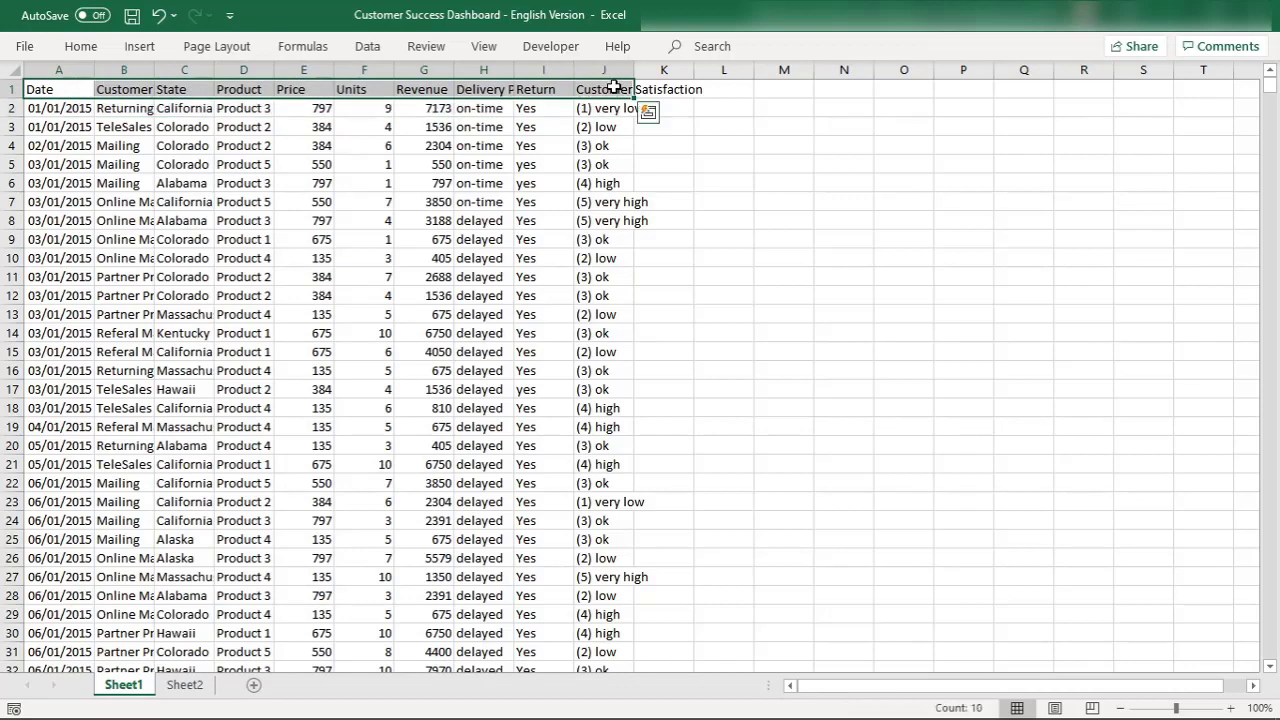
pyautogui.hotkey('ctrl', 'q')
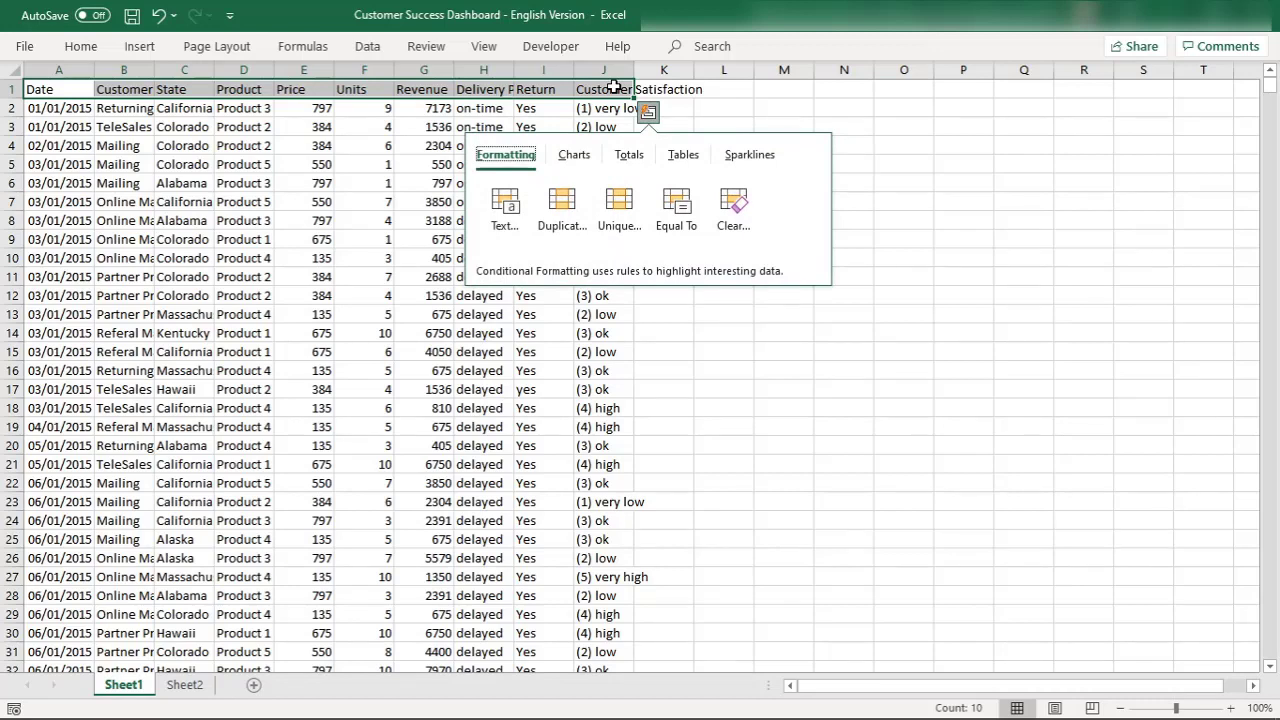
# Format the whole data range A1:J5781 as a table with headers, using the blue Light style with a solid header row.
pyautogui.moveTo(50, 88); pyautogui.dragTo(604, 90)
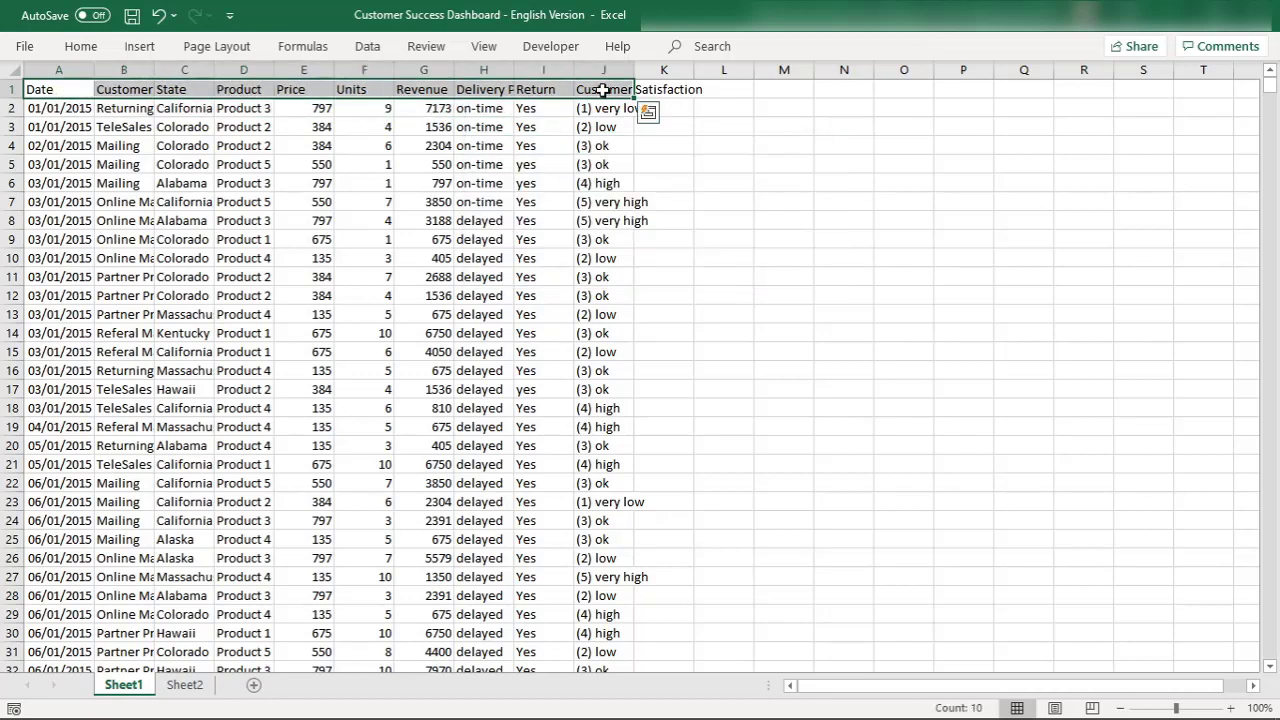
pyautogui.hotkey('ctrl', 'shift', 'Down')
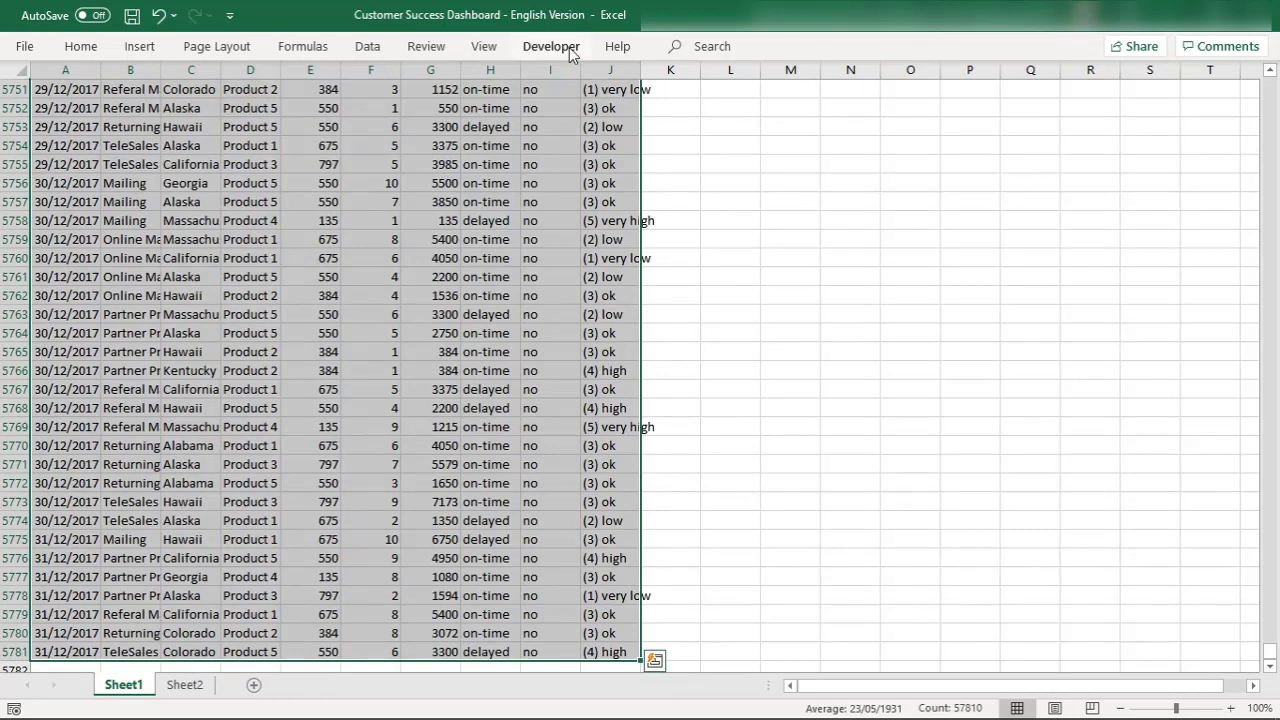
pyautogui.click(306, 46)
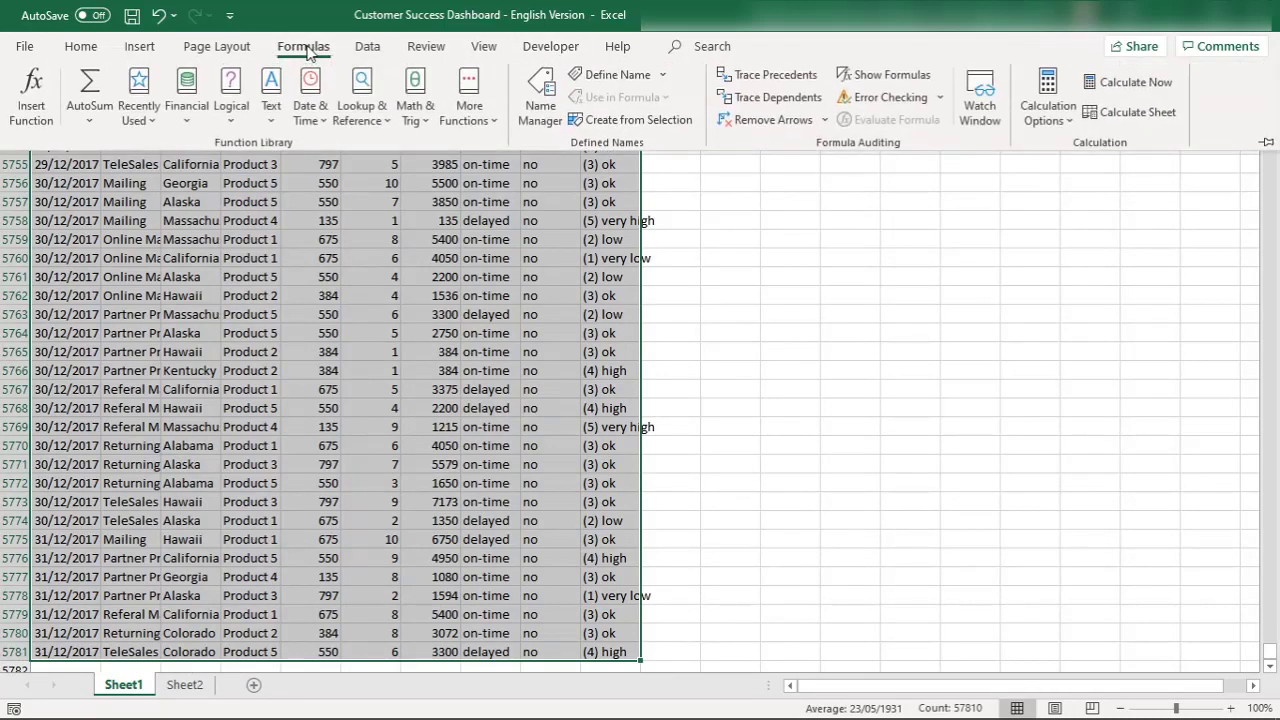
pyautogui.click(366, 48)
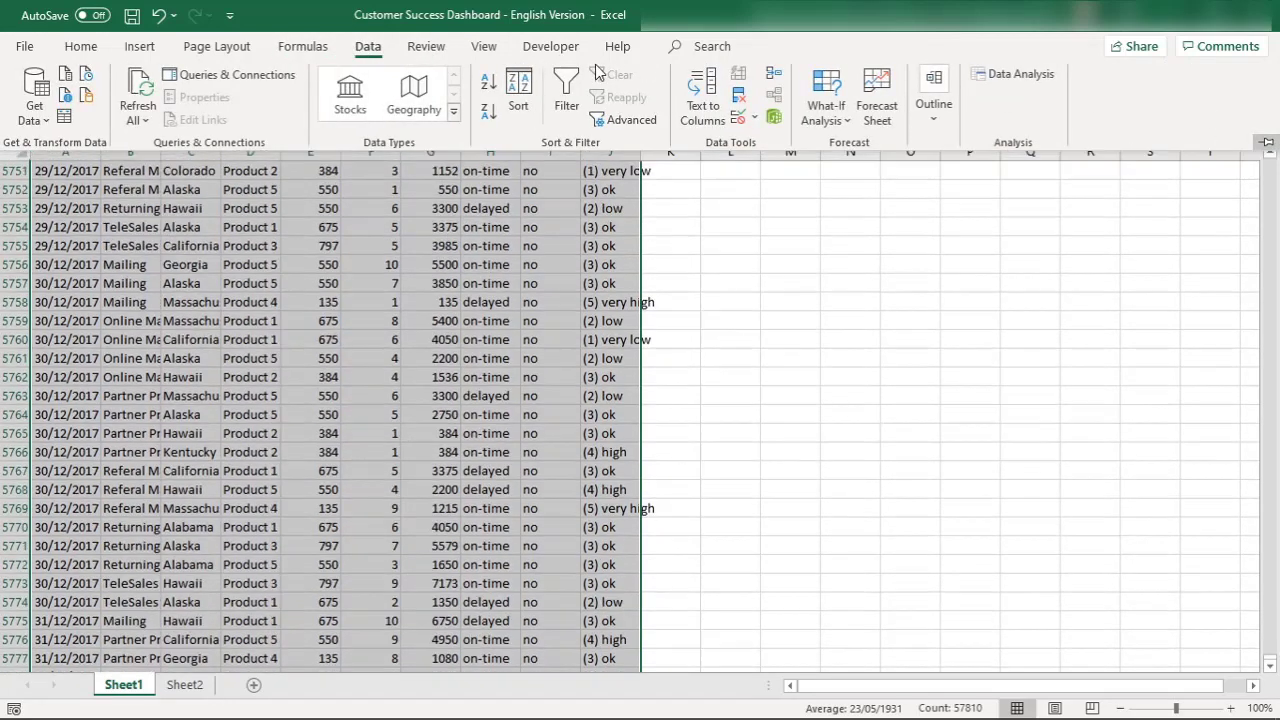
pyautogui.click(482, 47)
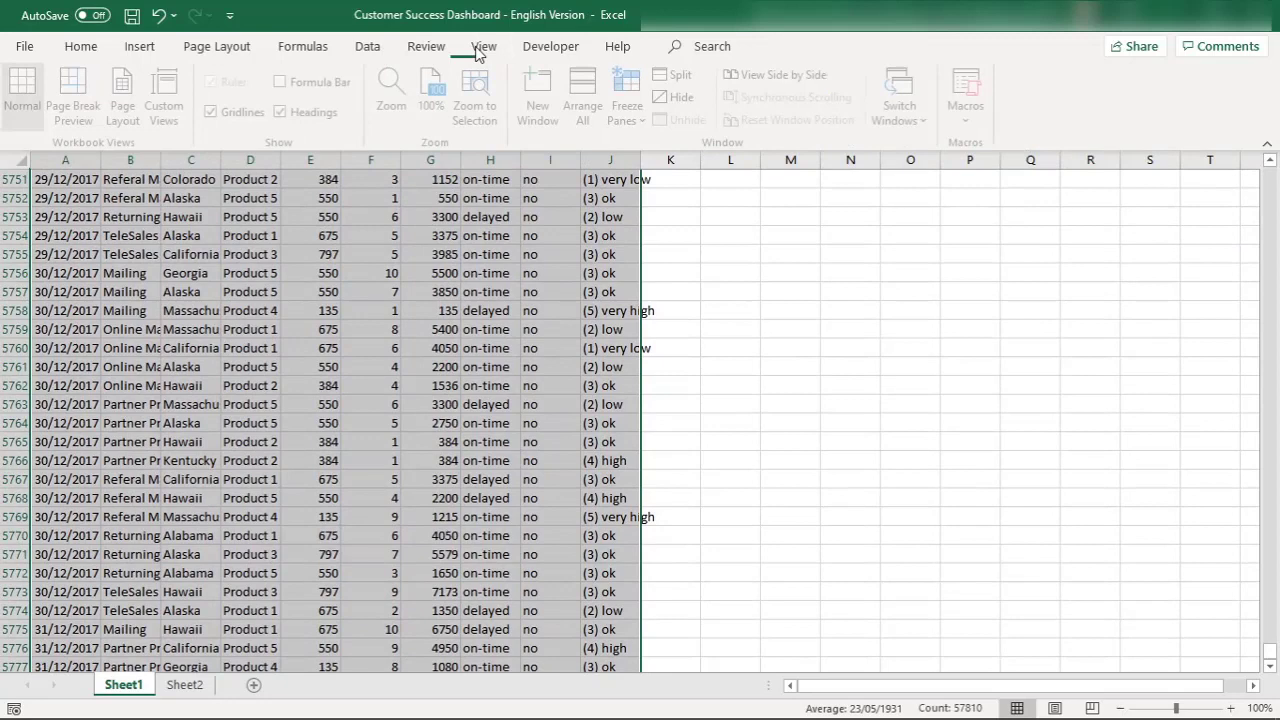
pyautogui.click(82, 46)
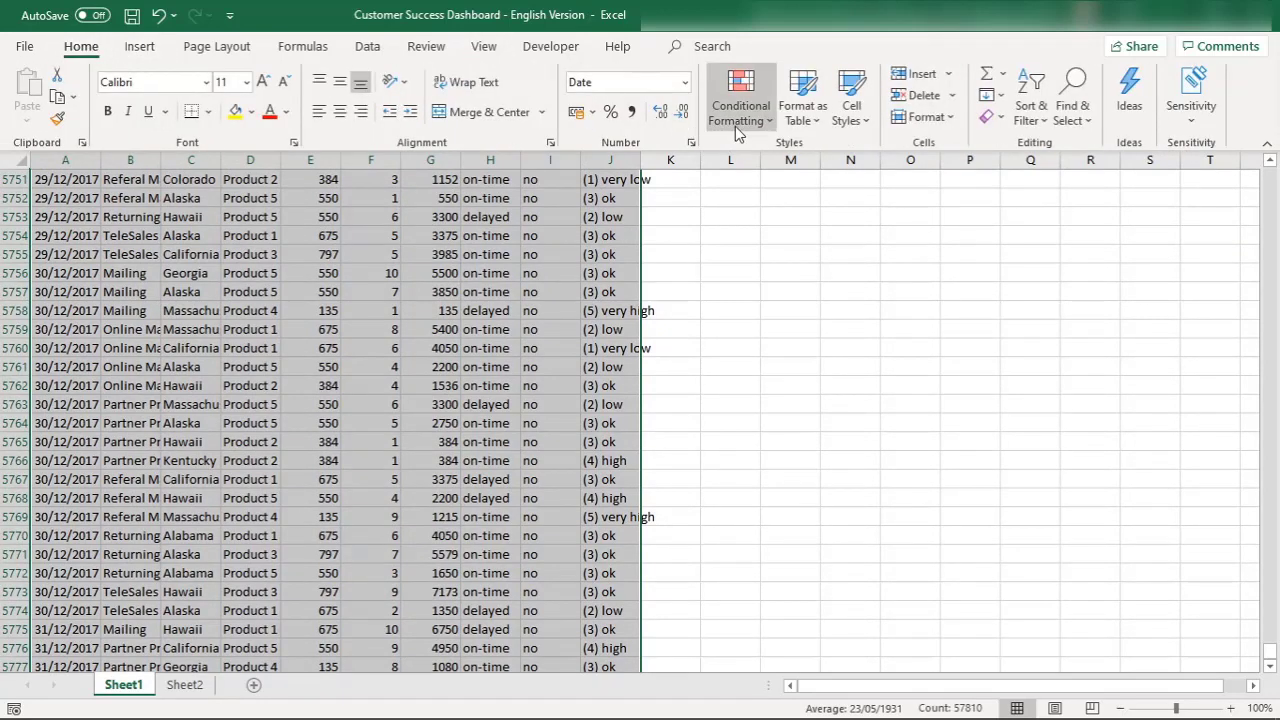
pyautogui.click(803, 110)
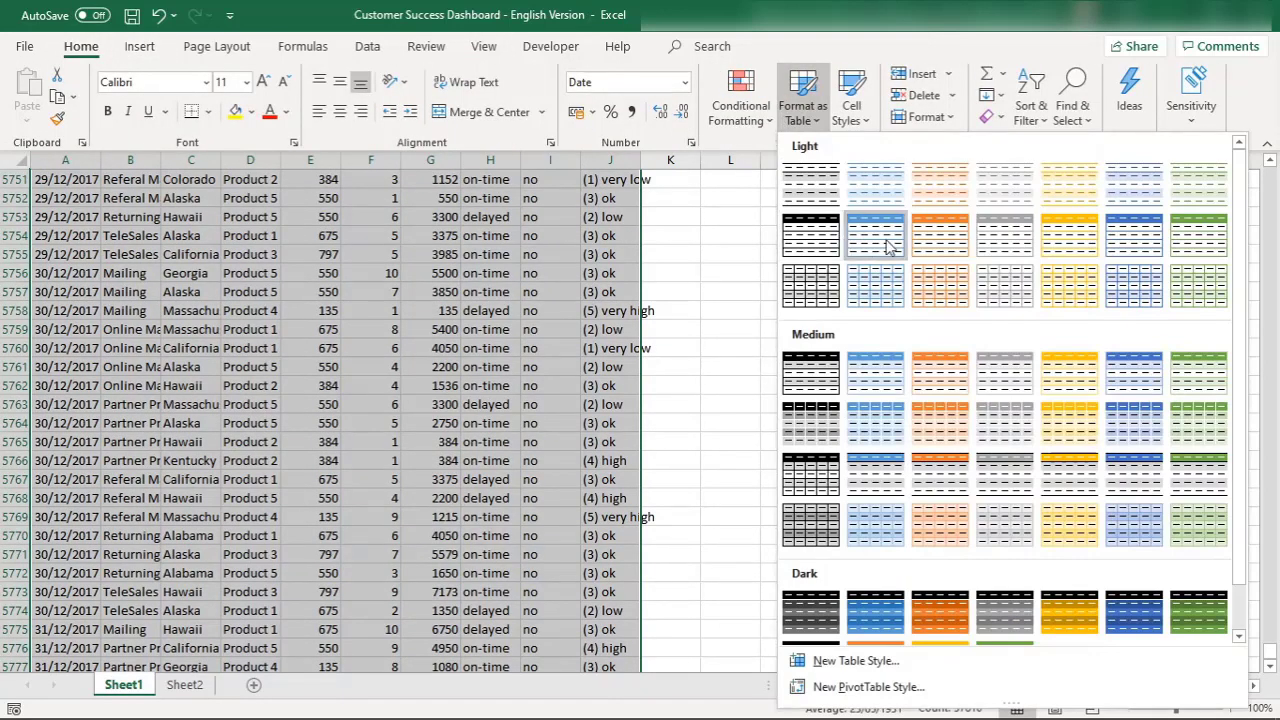
pyautogui.click(889, 245)
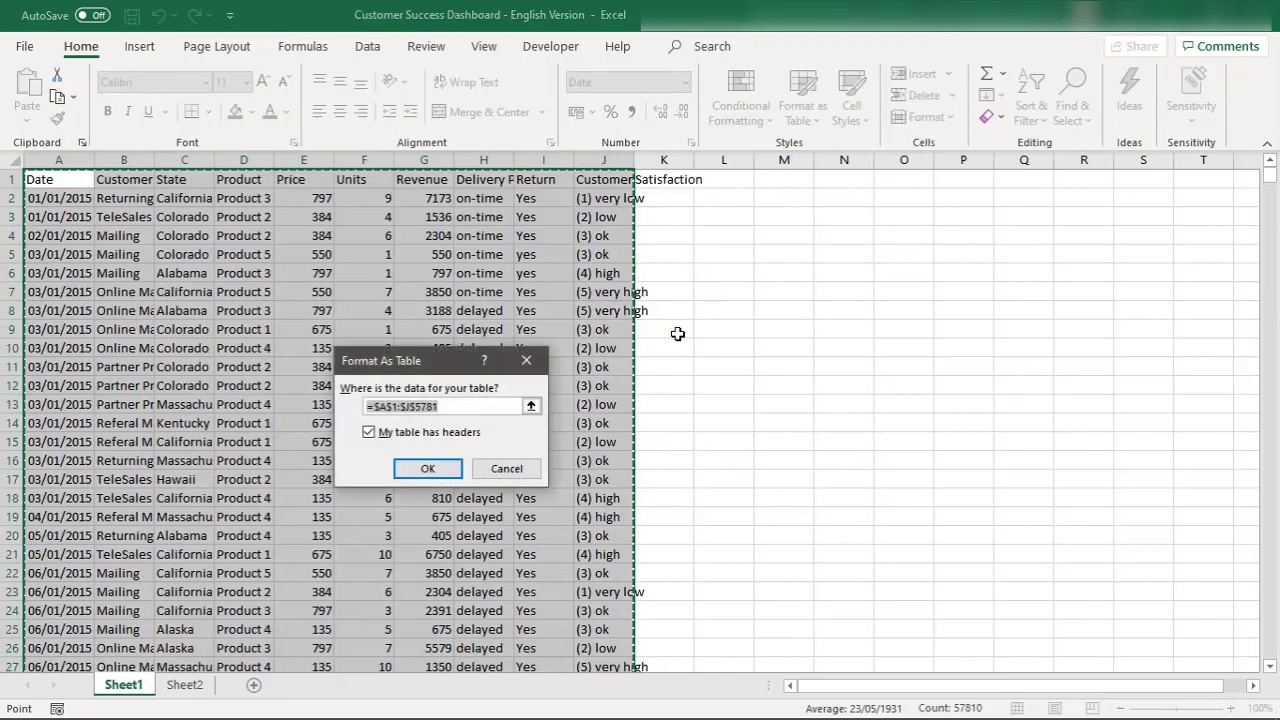
pyautogui.click(427, 469)
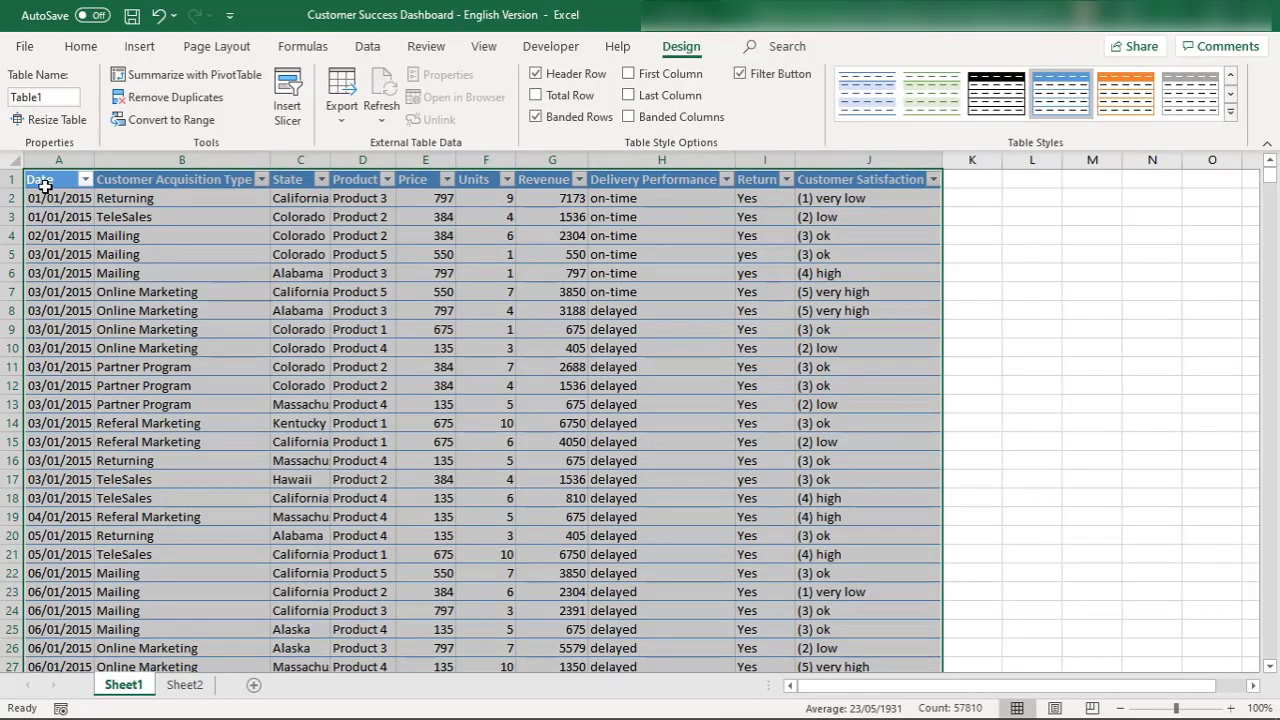
# Name the new table Sales_Data.
pyautogui.click(40, 97)
pyautogui.write('Sales')
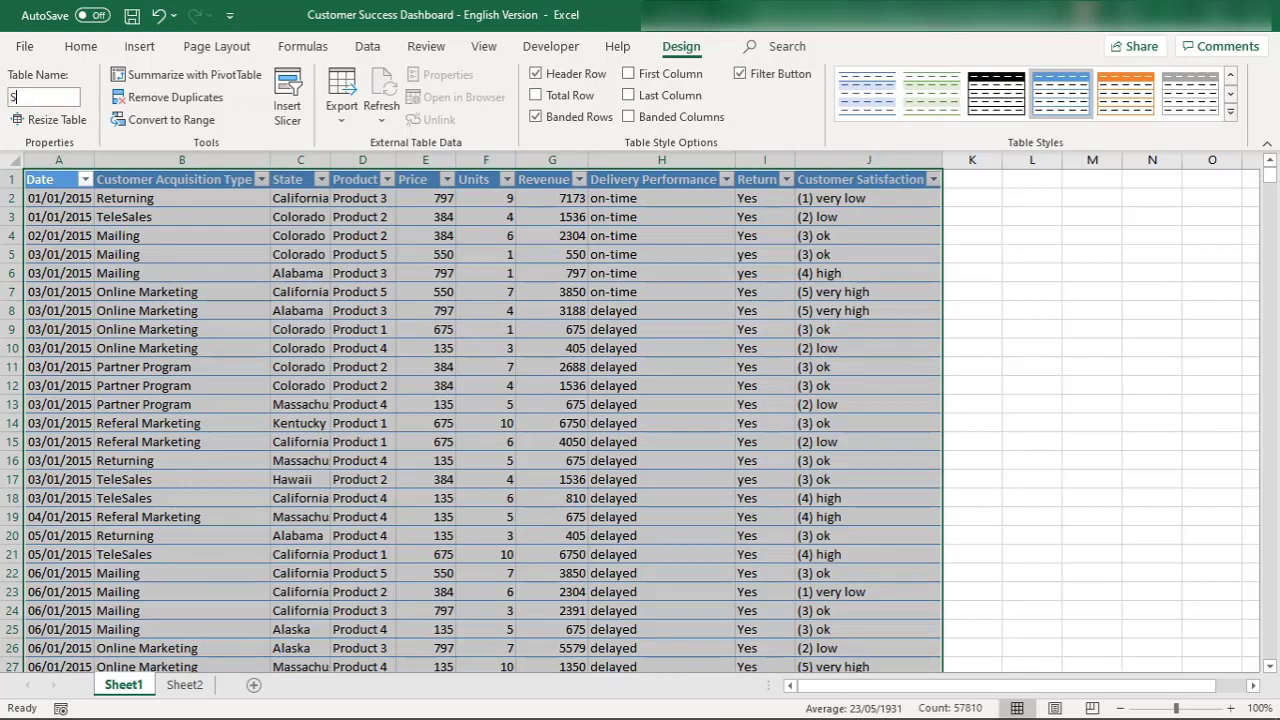
pyautogui.write('_Data')
# Rename the worksheet holding the sales table as Data.
pyautogui.doubleClick(117, 688)
pyautogui.write('D')
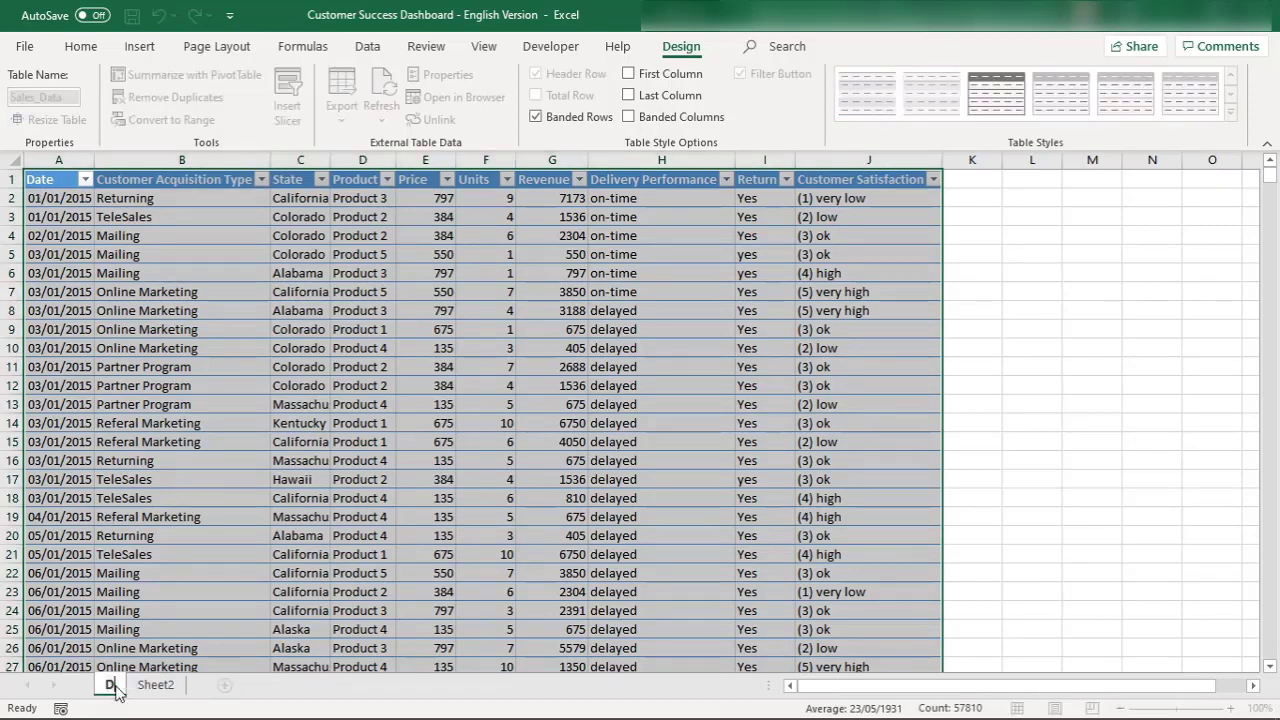
pyautogui.write('ata')
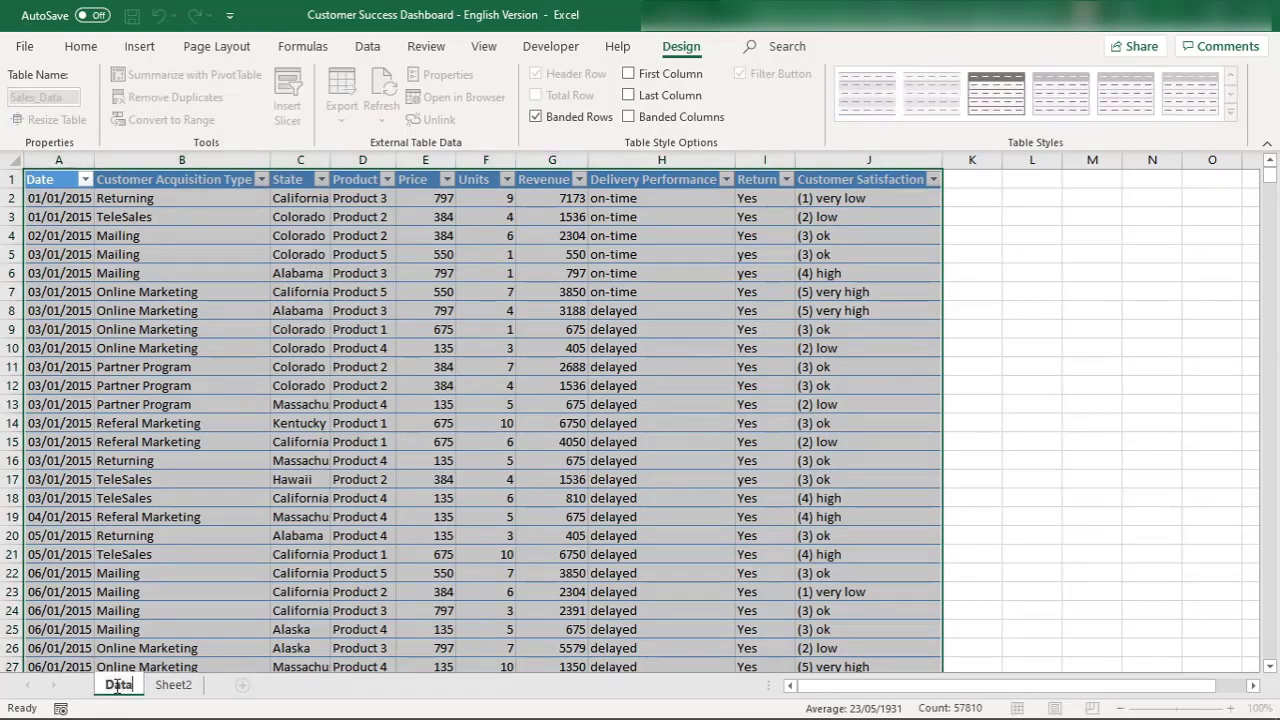
# Add a new worksheet after the dashboard layout sheet and name it Revenue per Month.
pyautogui.click(168, 686)
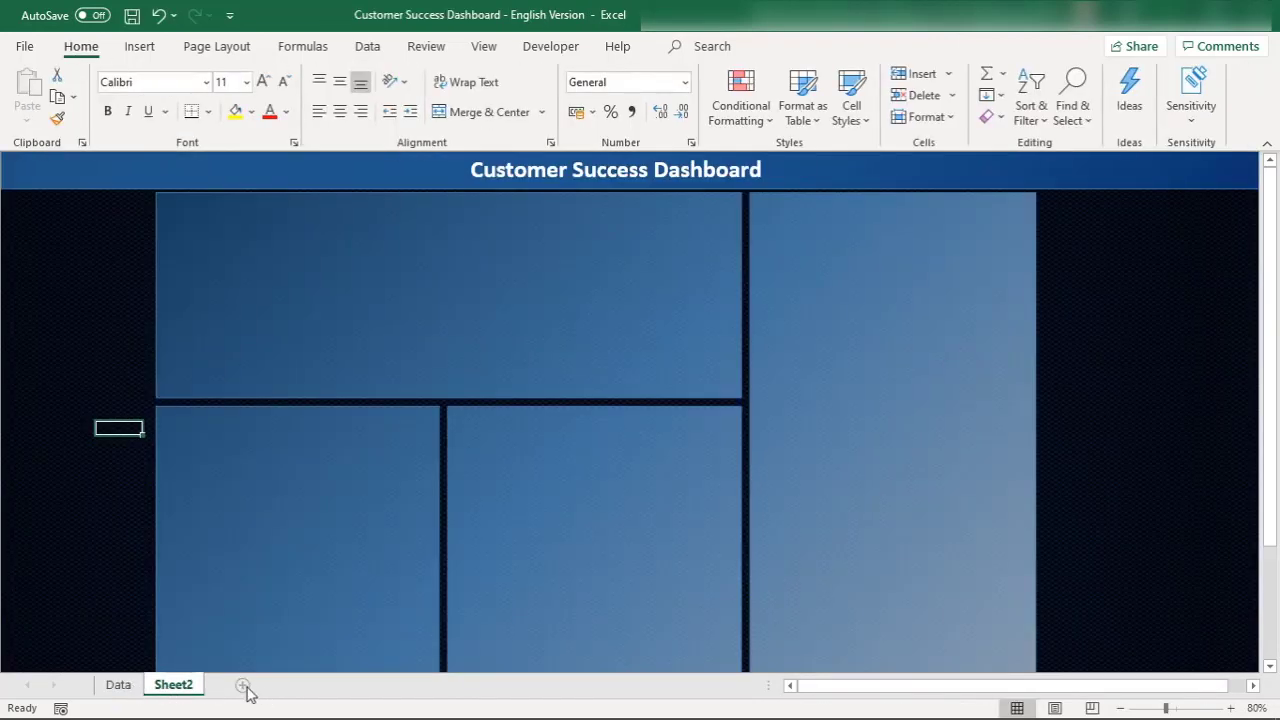
pyautogui.click(285, 685)
pyautogui.click(110, 686)
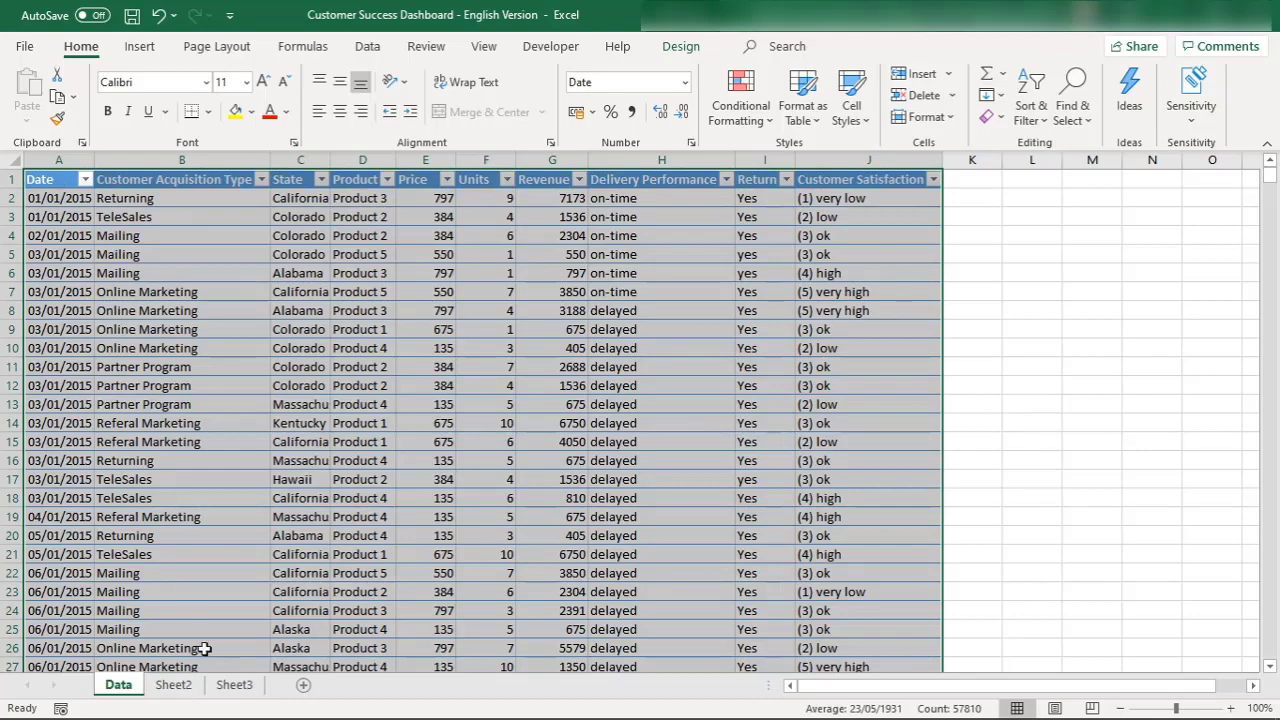
pyautogui.click(234, 685)
pyautogui.doubleClick(240, 686)
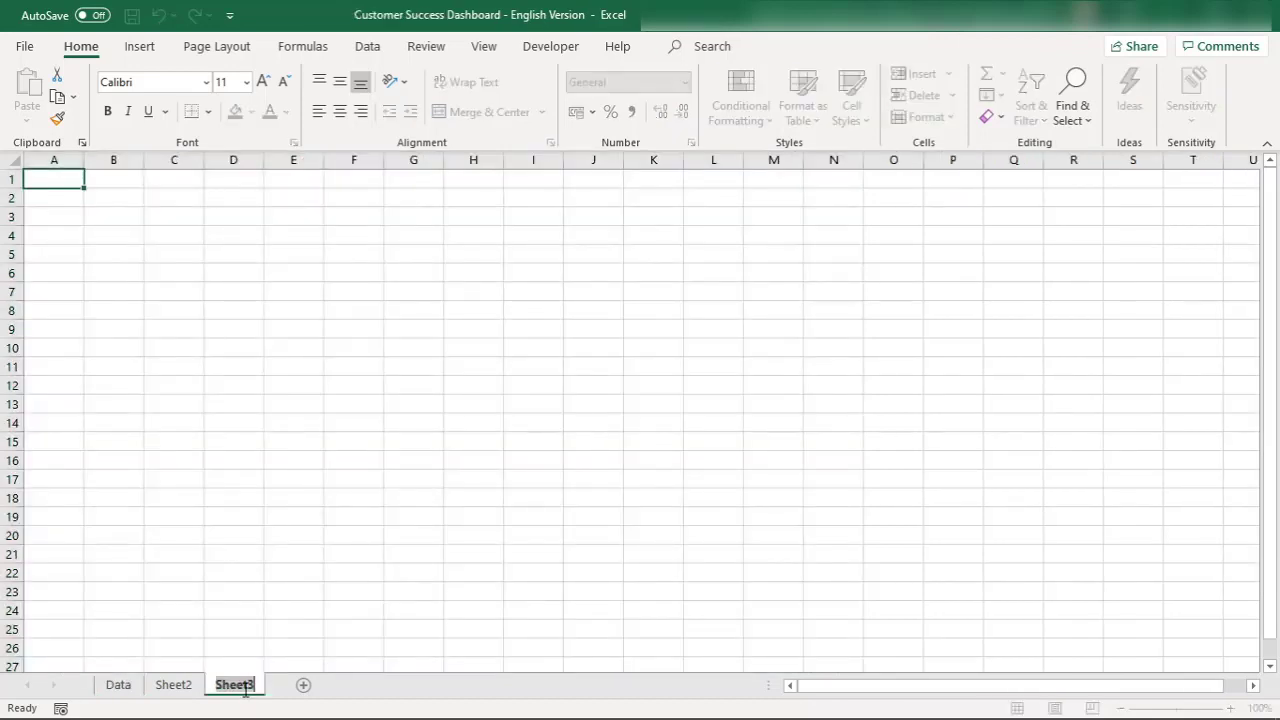
pyautogui.write('R')
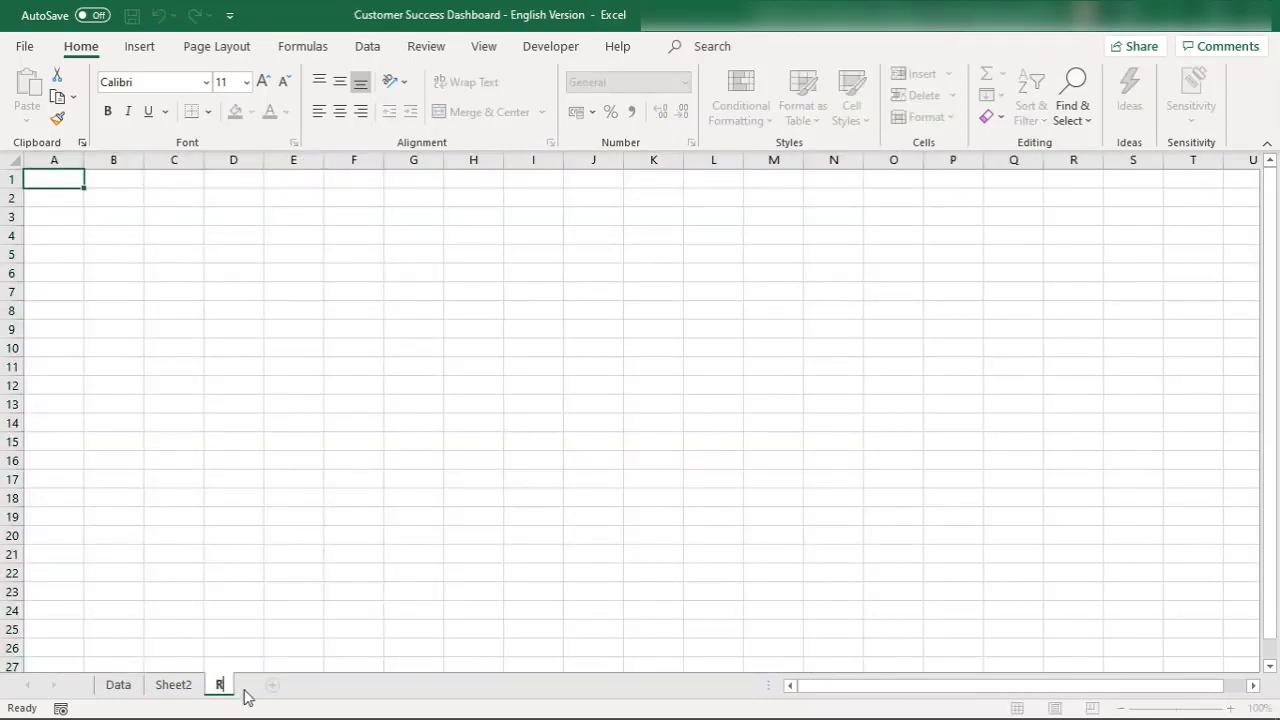
pyautogui.write('evenue')
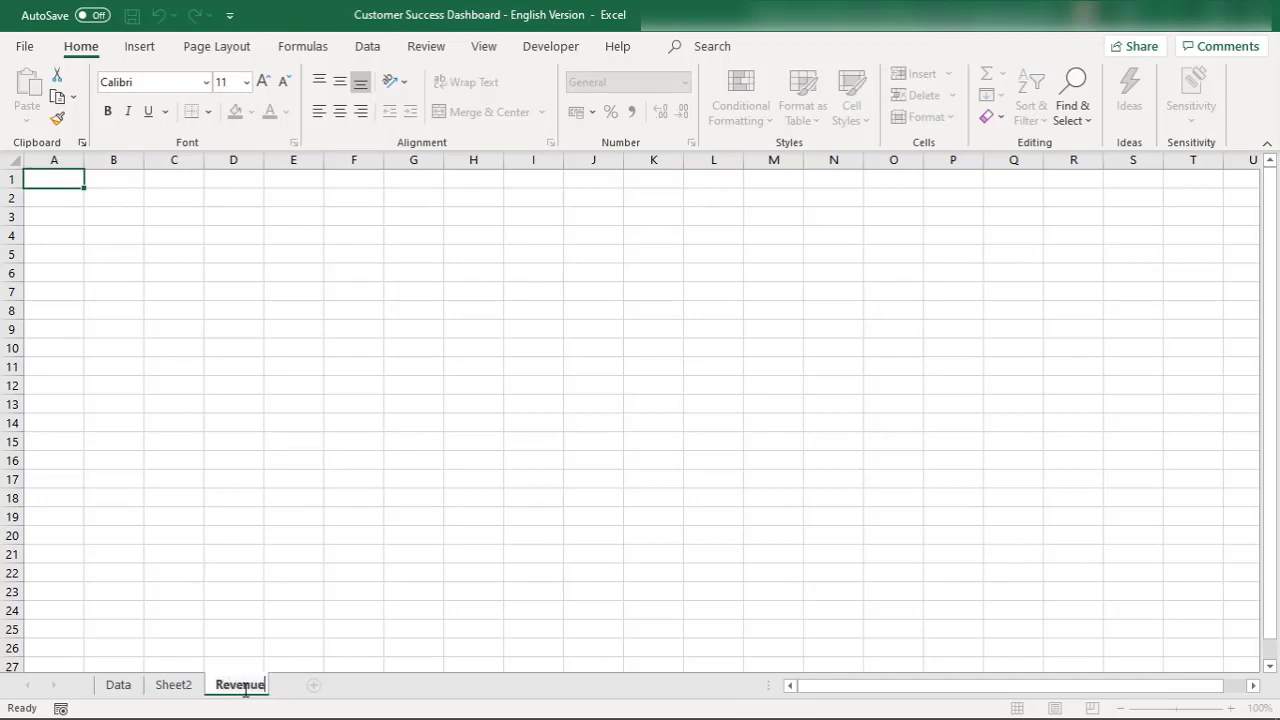
pyautogui.write(' per Month')
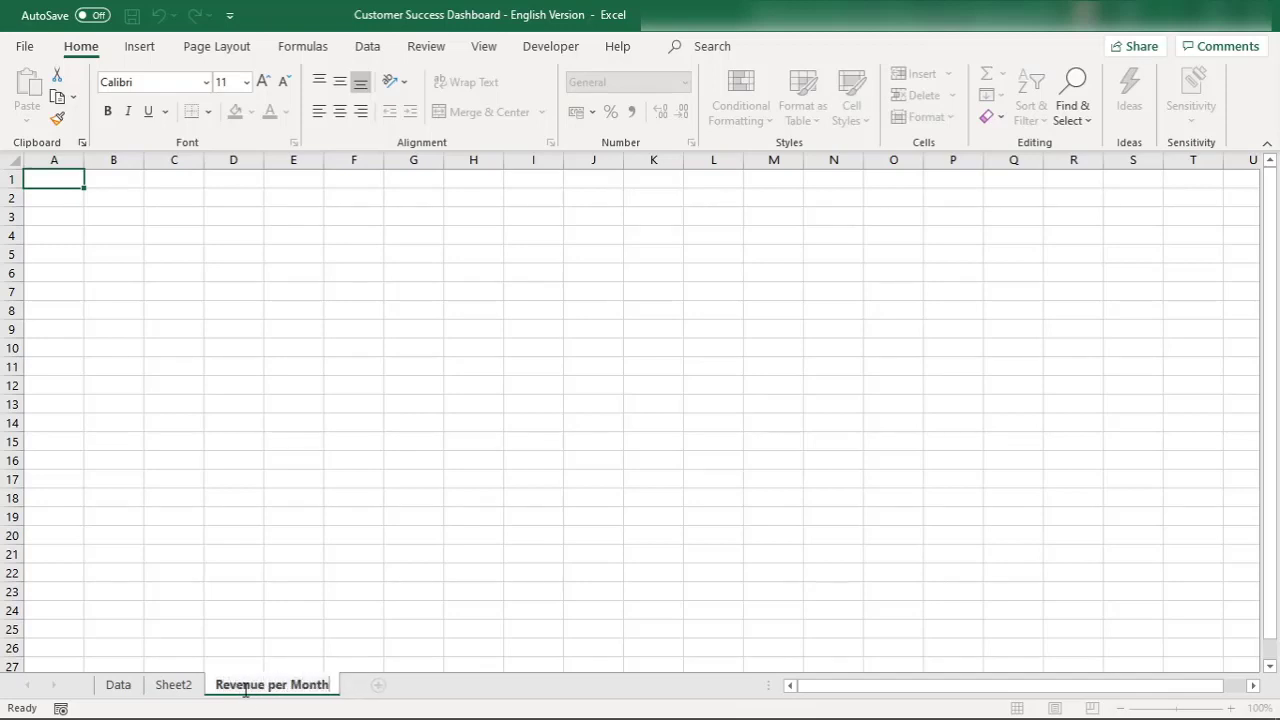
pyautogui.click(320, 330)
# Create a PivotTable from the Sales_Data table in cell A1 of the existing Revenue per Month sheet.
pyautogui.click(47, 178)
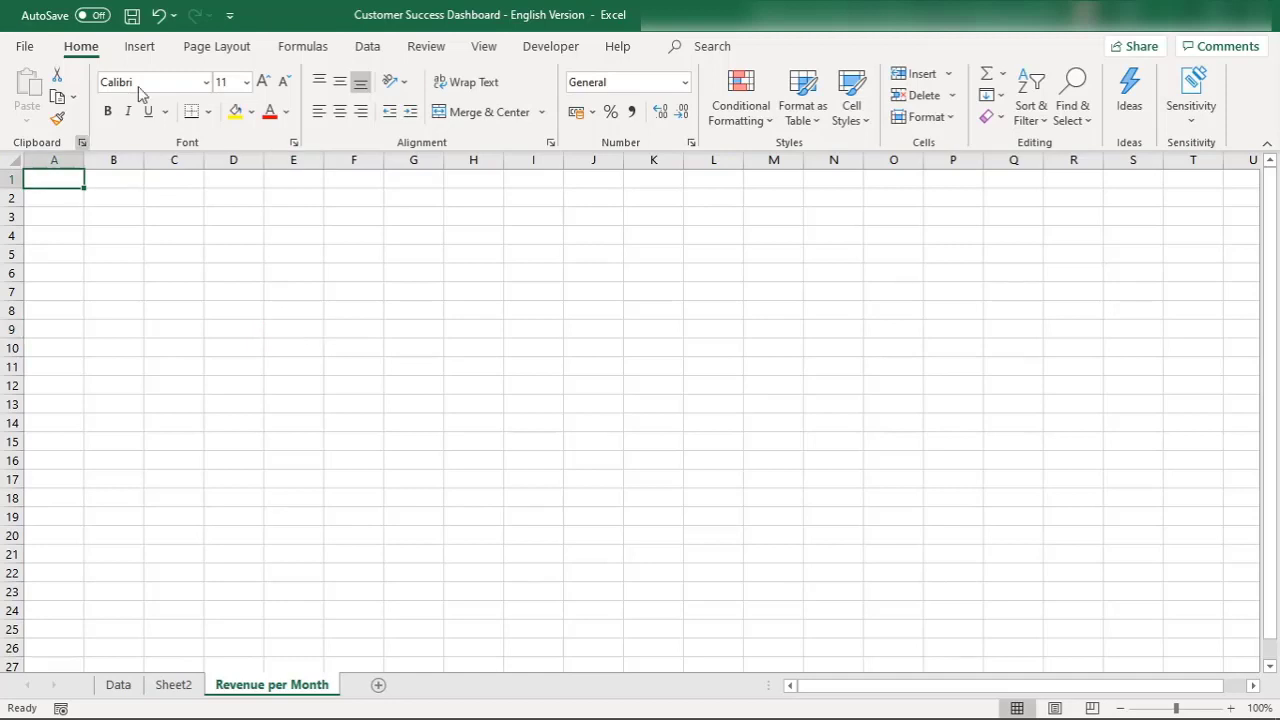
pyautogui.click(140, 46)
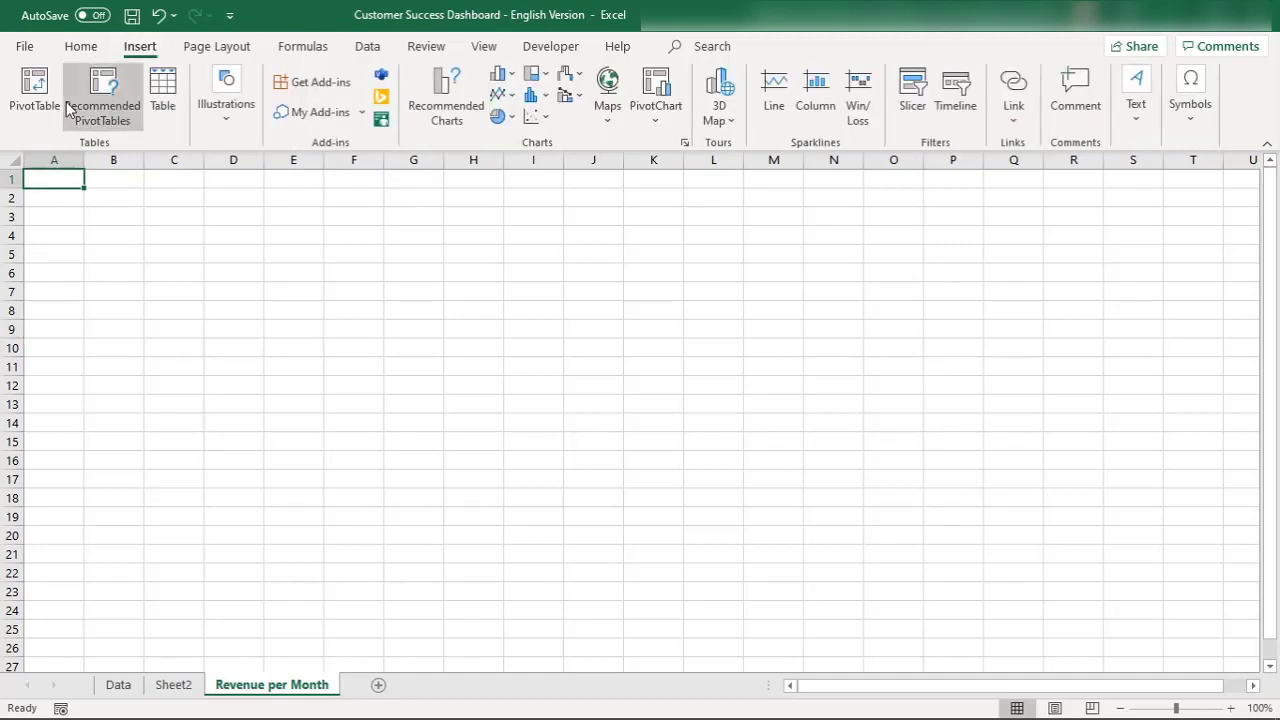
pyautogui.click(34, 90)
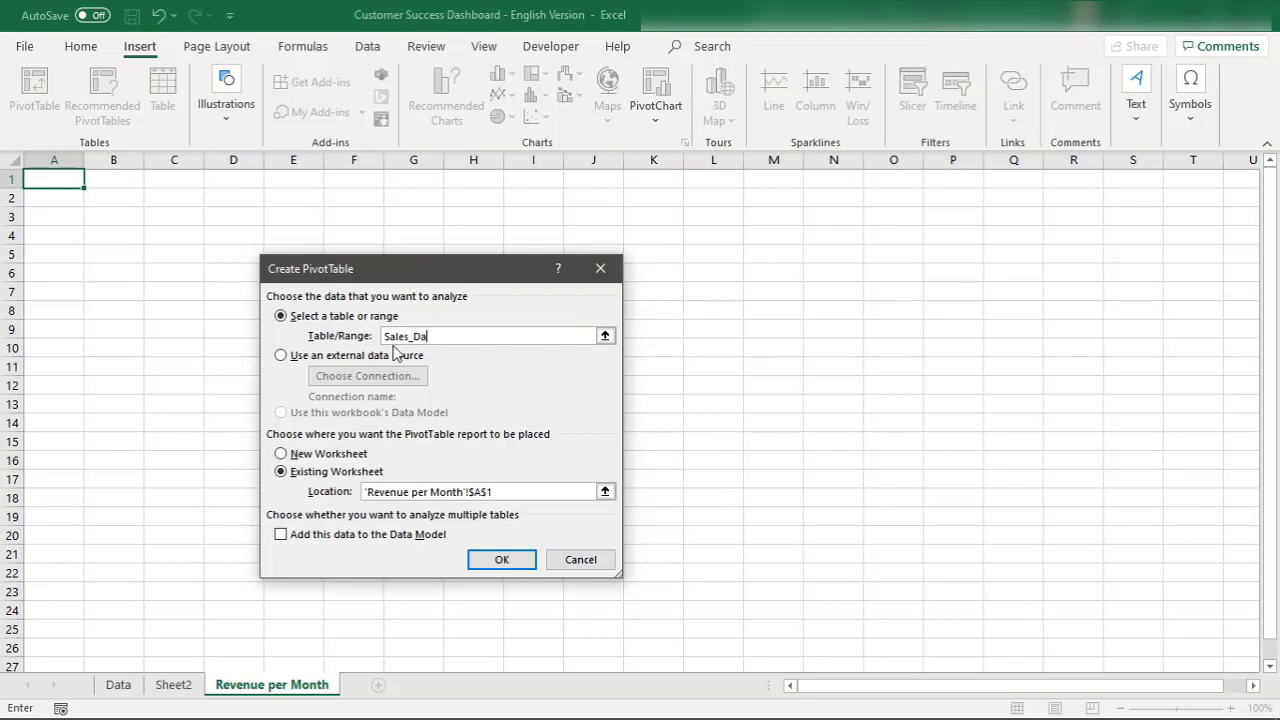
pyautogui.press('Return')
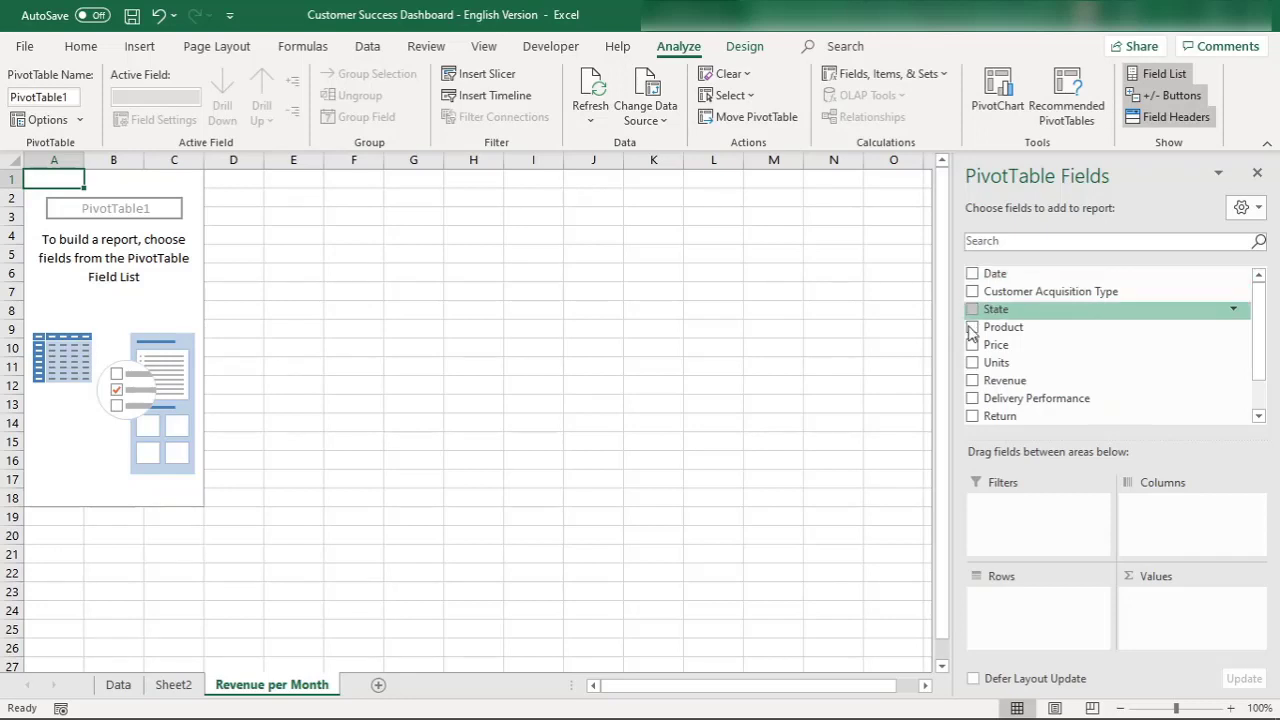
# Add the Date and Revenue fields to the PivotTable and expand the years 2015, 2016 and 2017 to show their quarters.
pyautogui.click(972, 273)
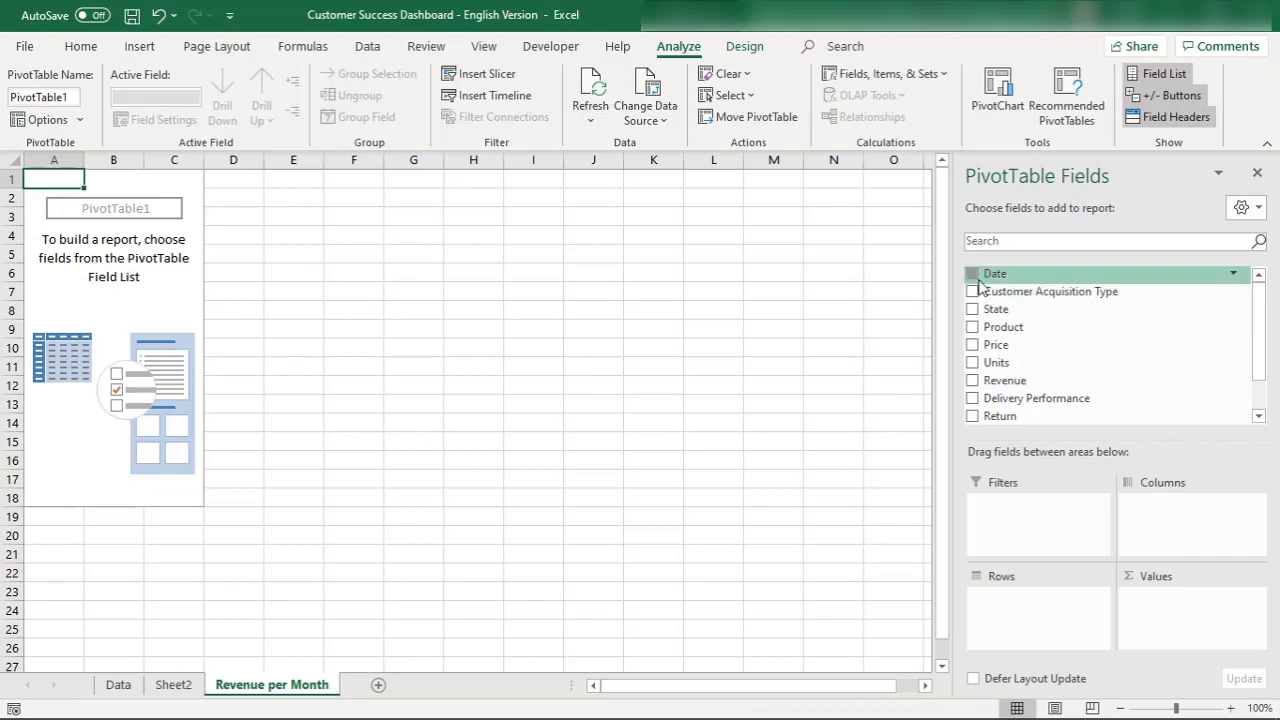
pyautogui.click(972, 380)
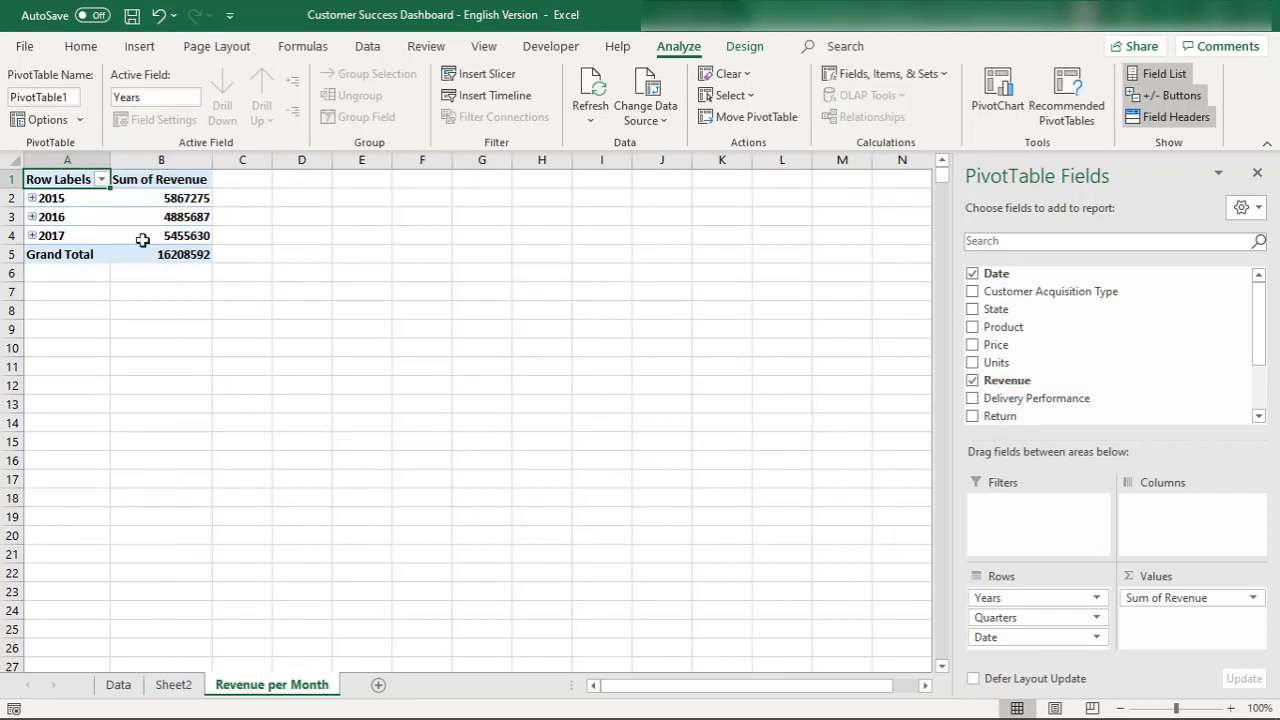
pyautogui.click(32, 198)
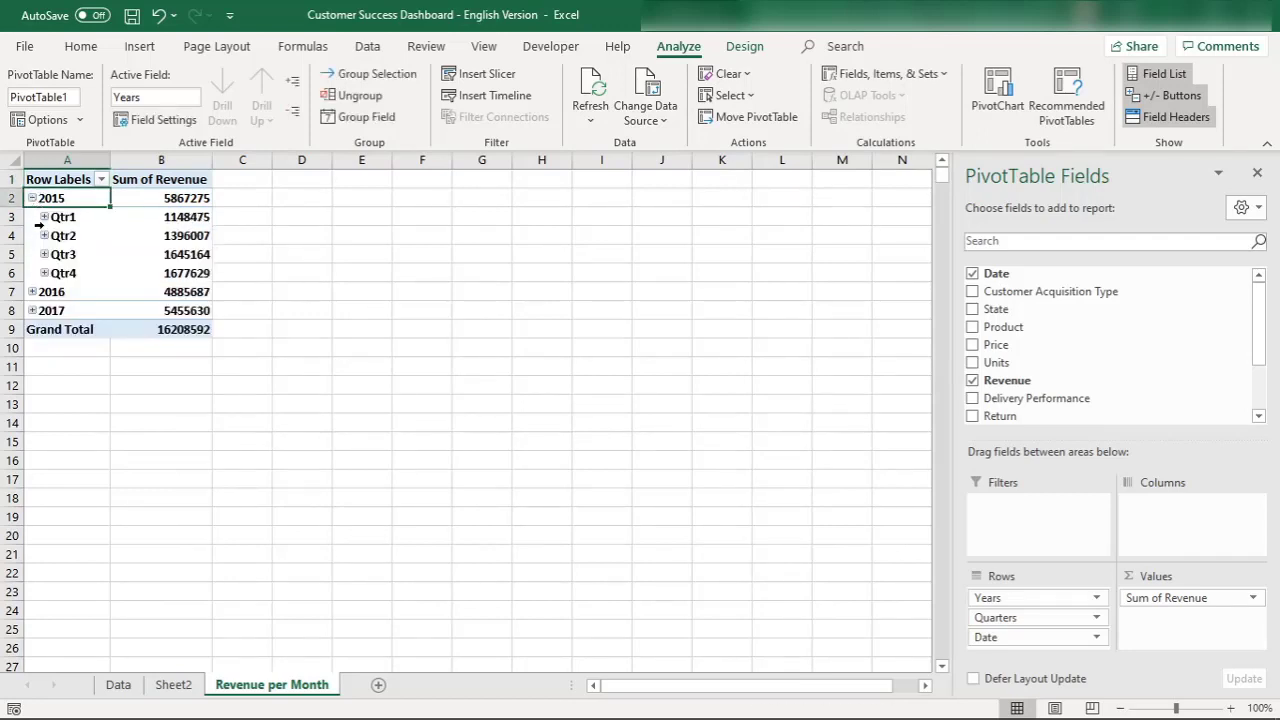
pyautogui.click(33, 292)
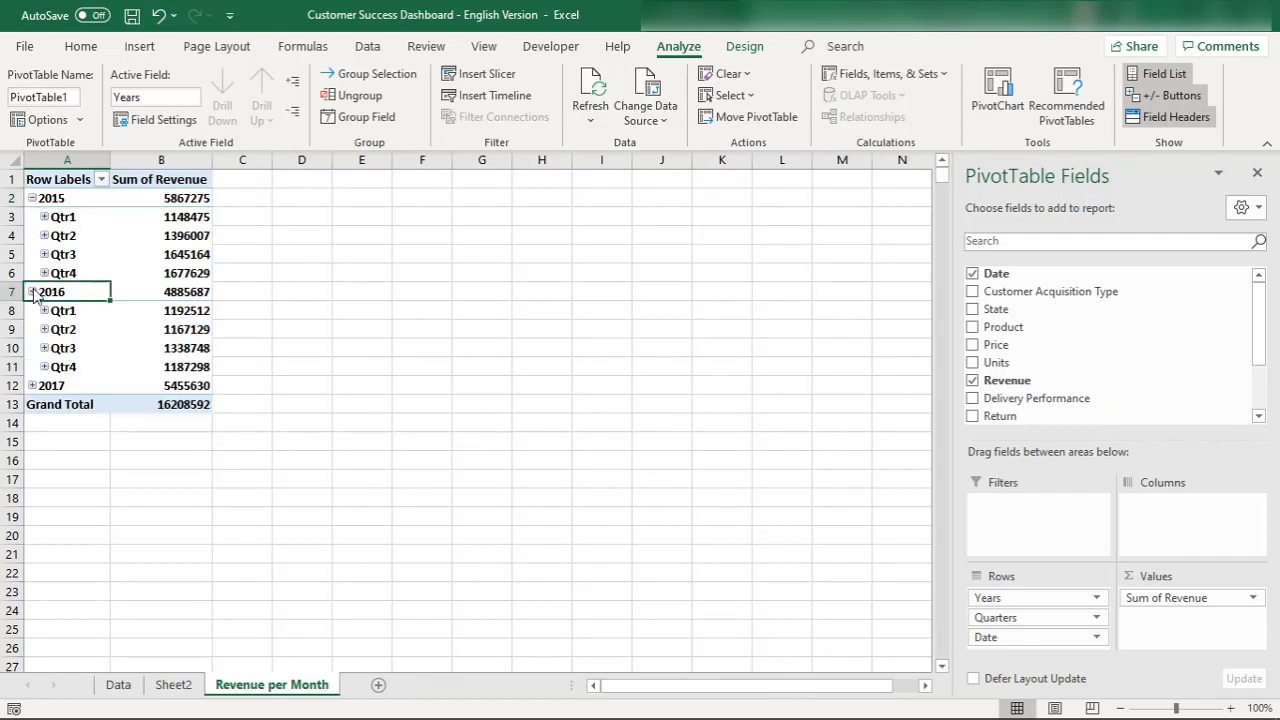
pyautogui.click(31, 385)
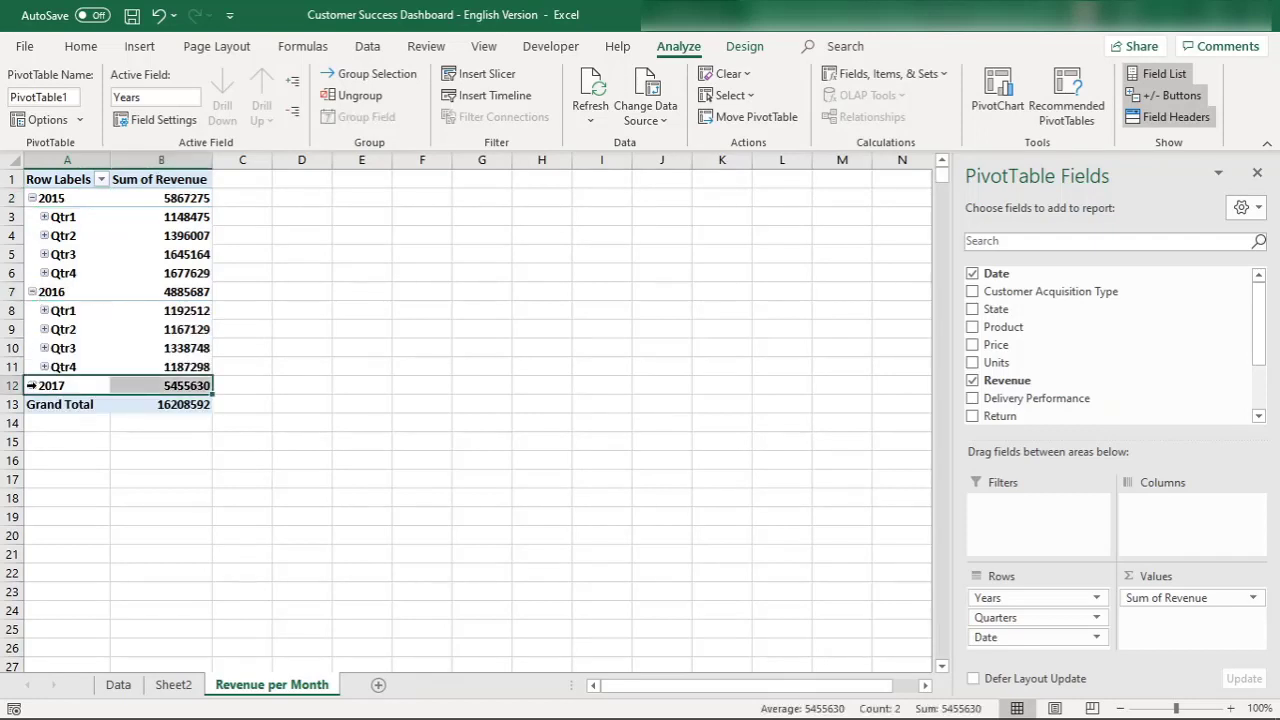
pyautogui.click(32, 386)
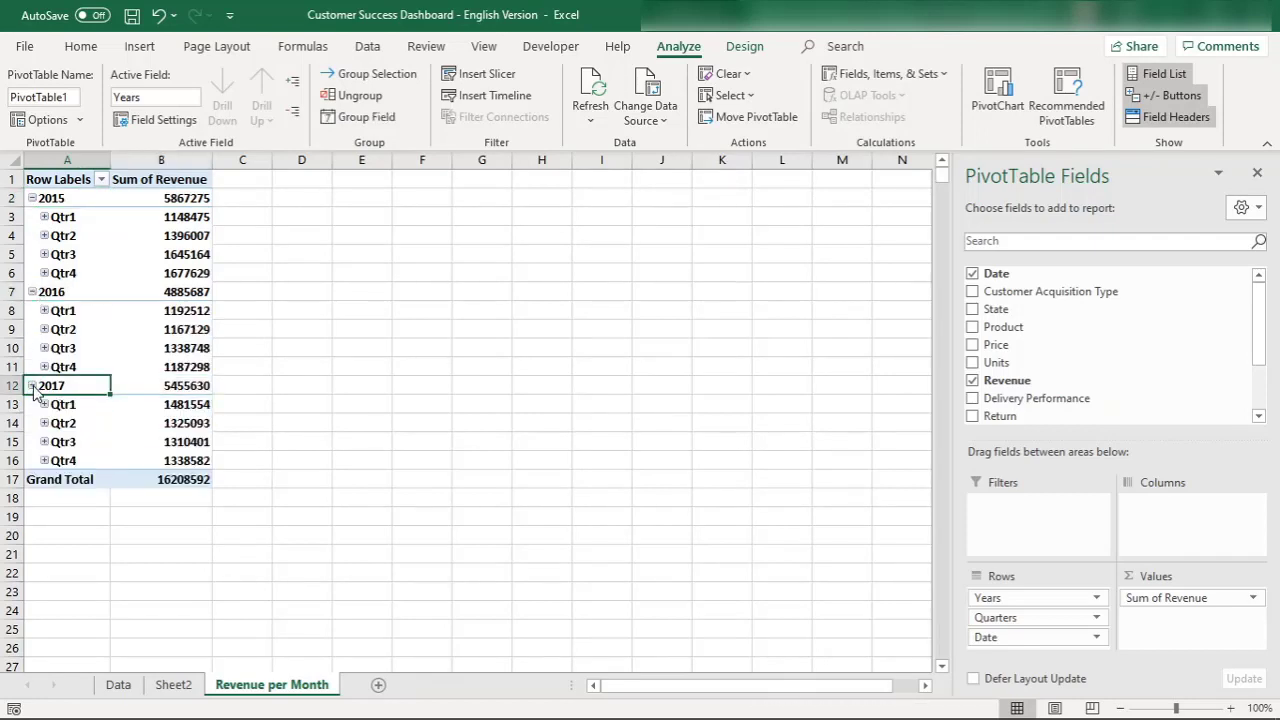
# Expand Qtr1 to Qtr4 down to the months, and remove the Quarters field from the PivotTable rows.
pyautogui.click(44, 218)
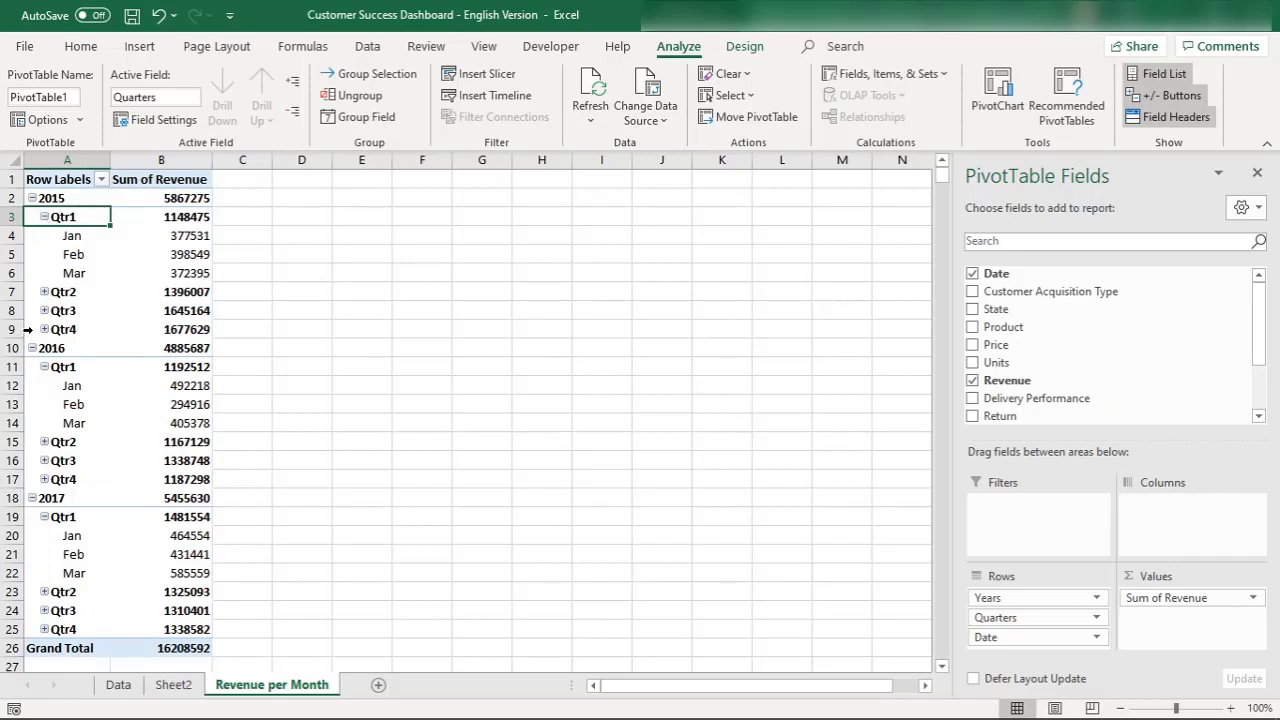
pyautogui.click(44, 293)
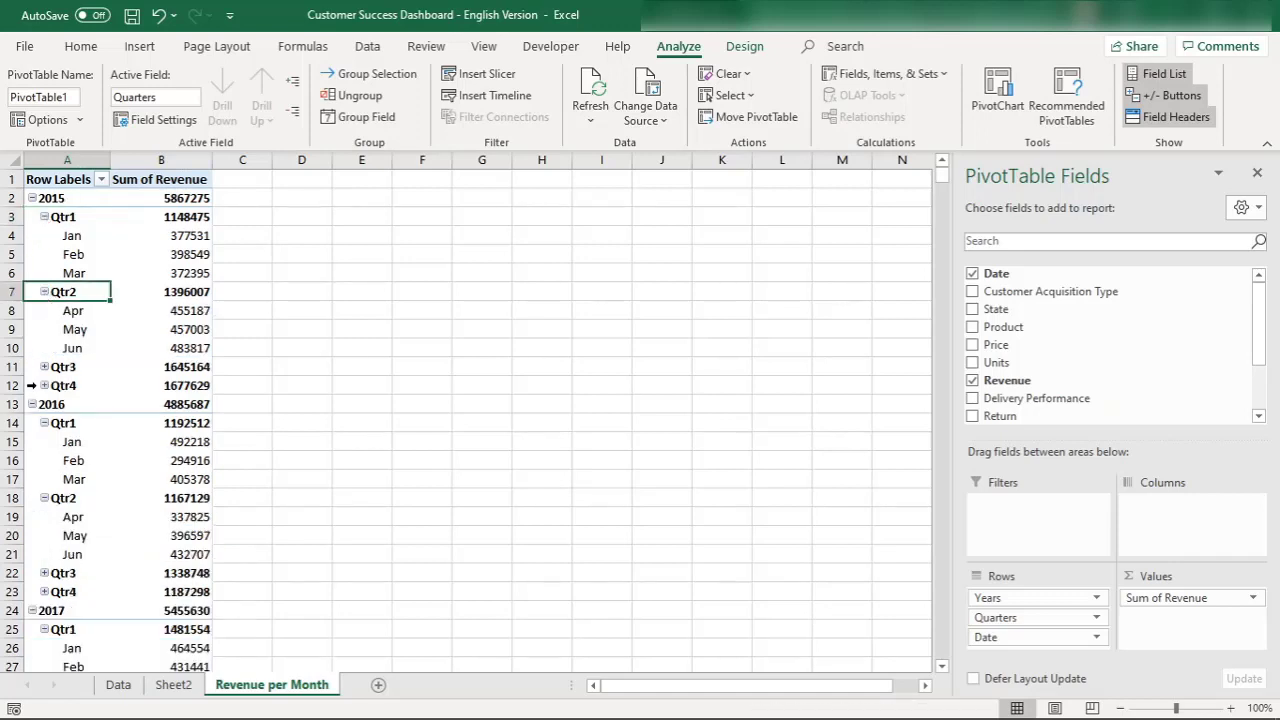
pyautogui.click(44, 368)
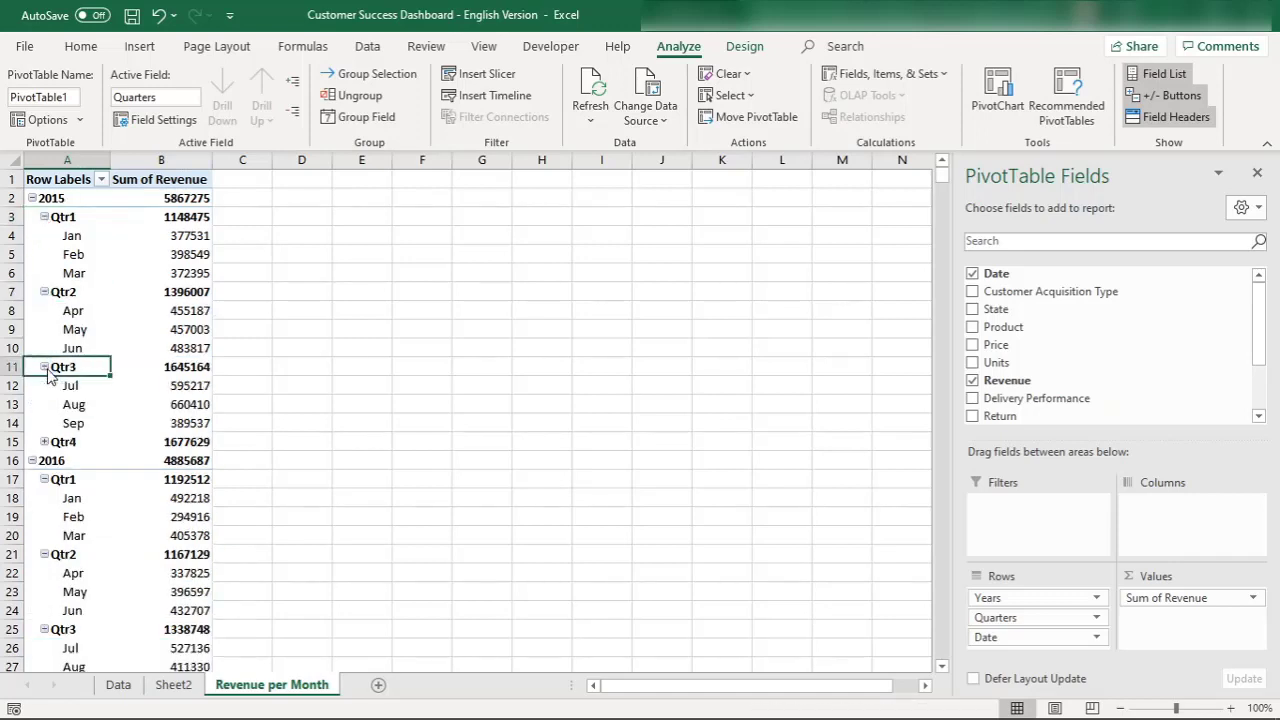
pyautogui.click(44, 442)
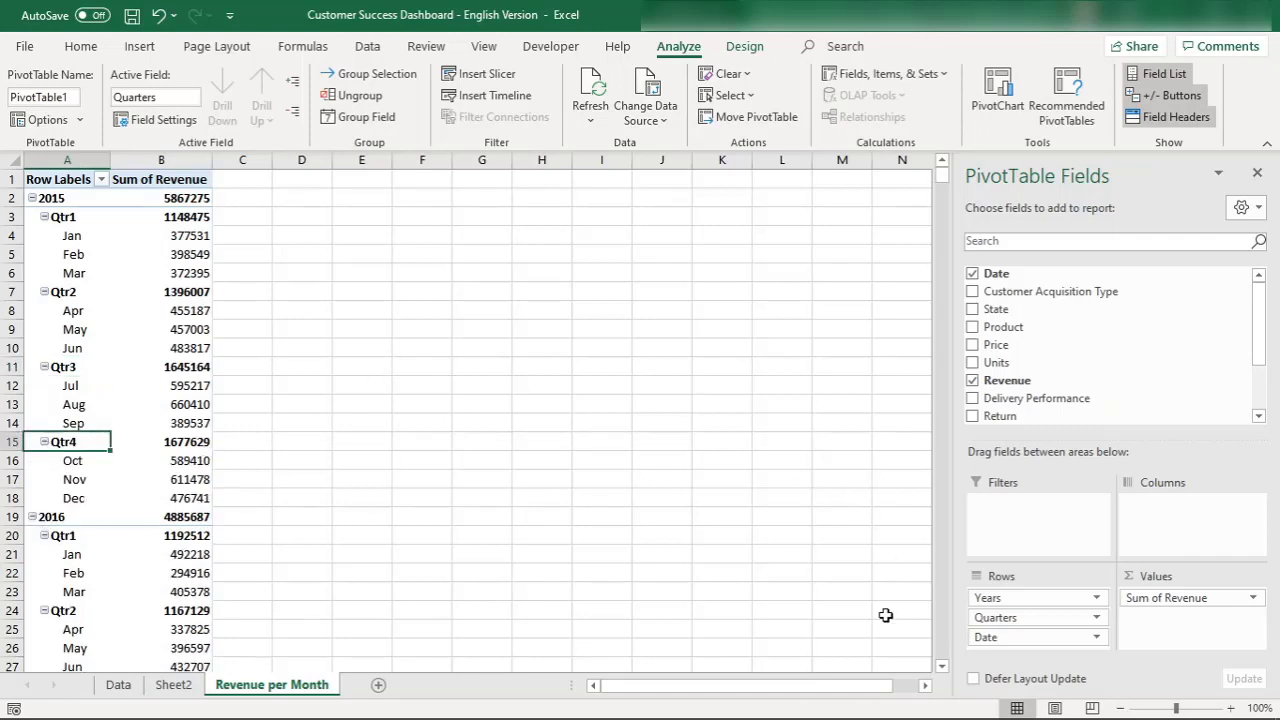
pyautogui.click(1045, 617)
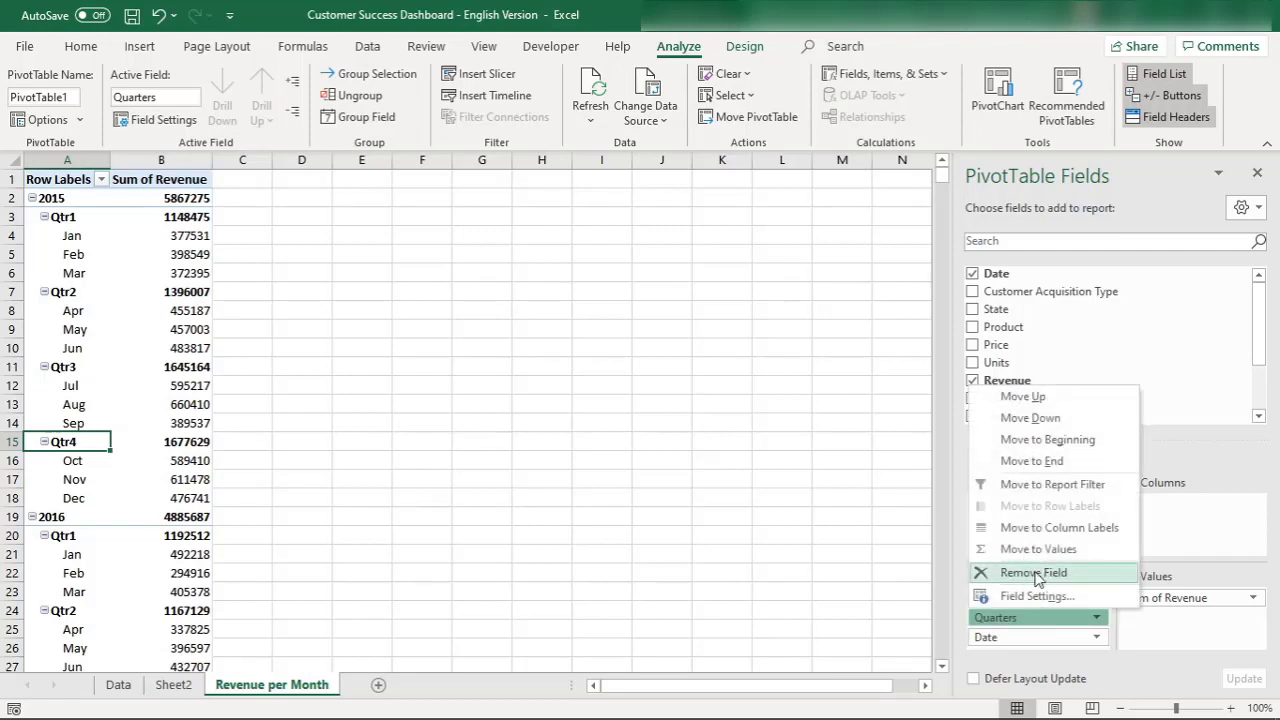
pyautogui.click(1034, 572)
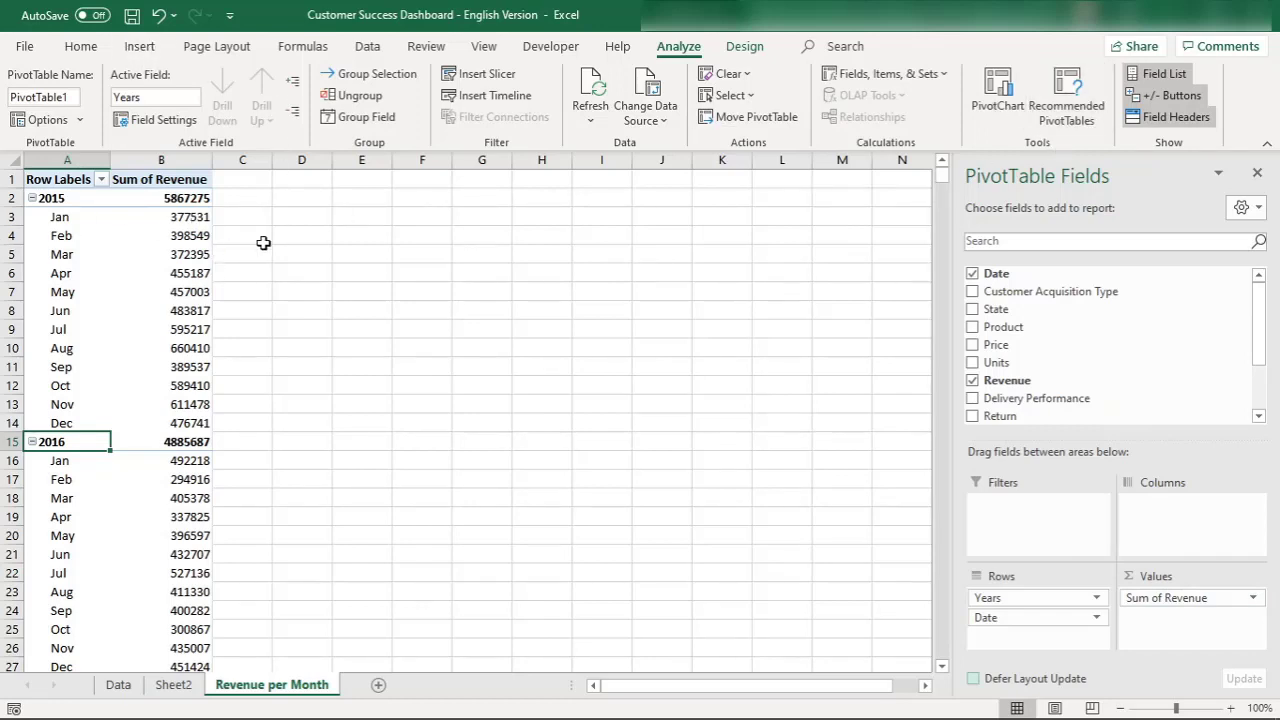
# Insert a Line PivotChart based on the monthly revenue PivotTable.
pyautogui.click(57, 172)
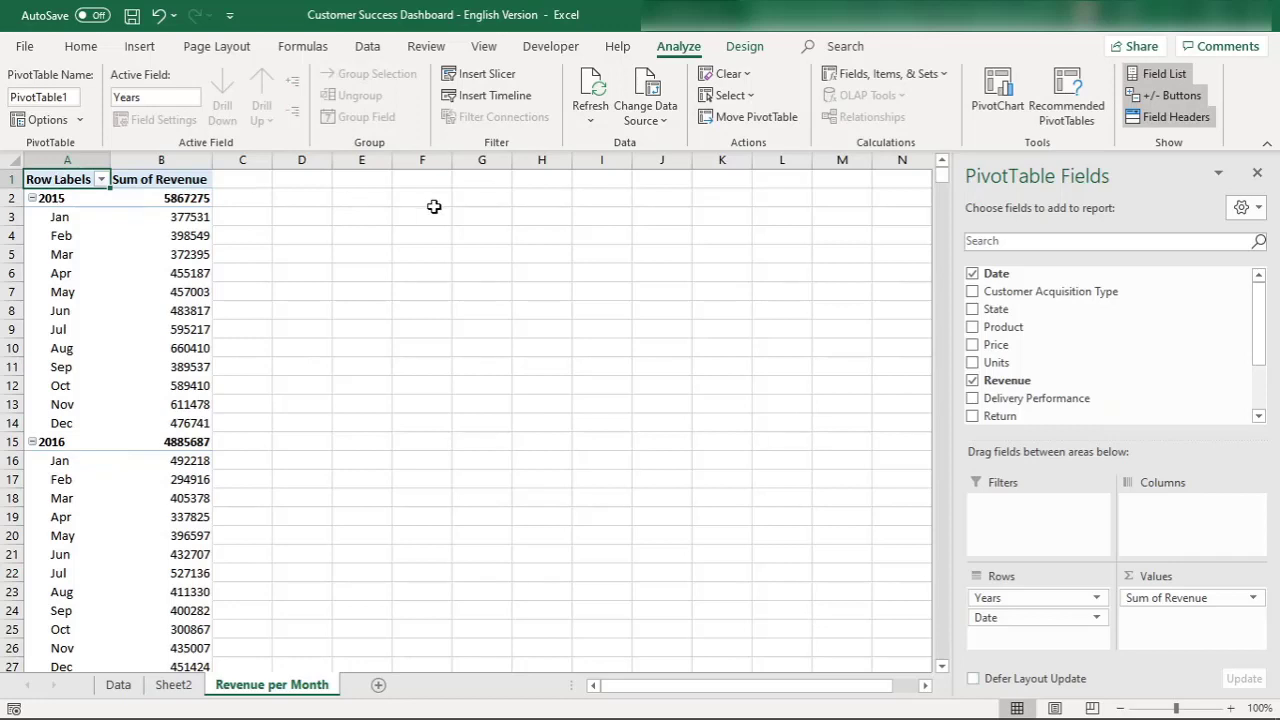
pyautogui.click(1000, 105)
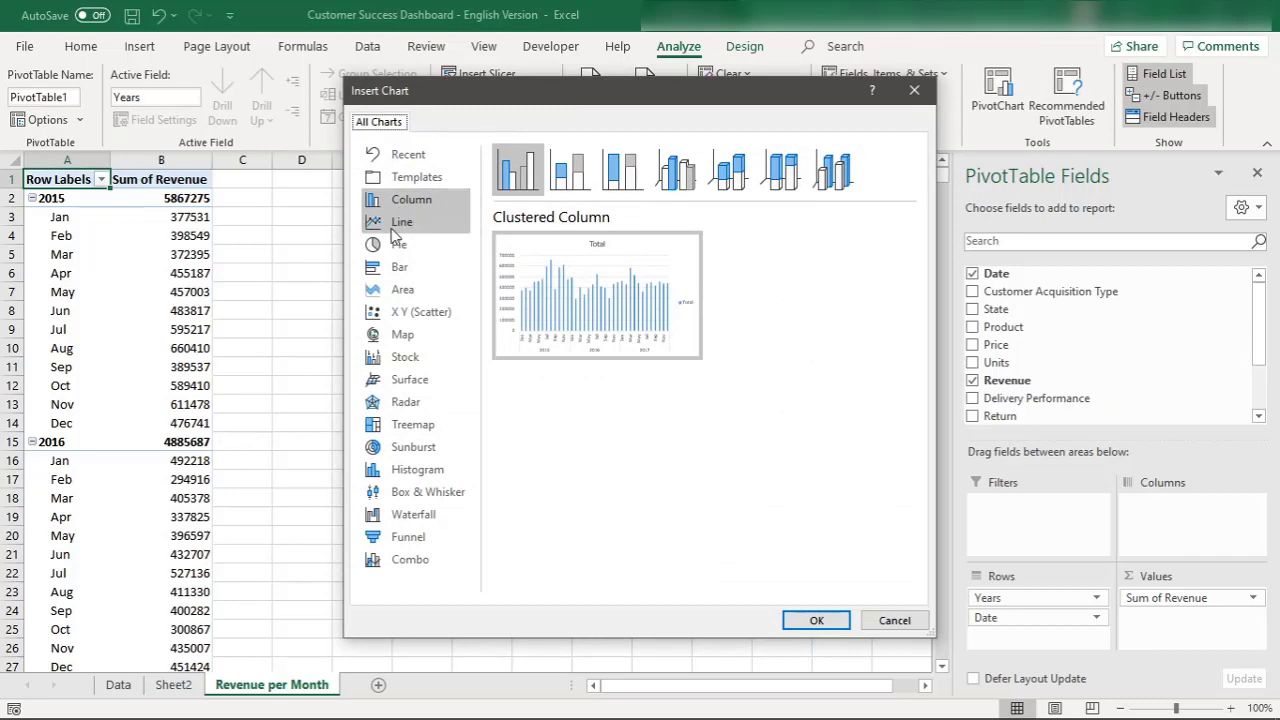
pyautogui.moveTo(654, 287)
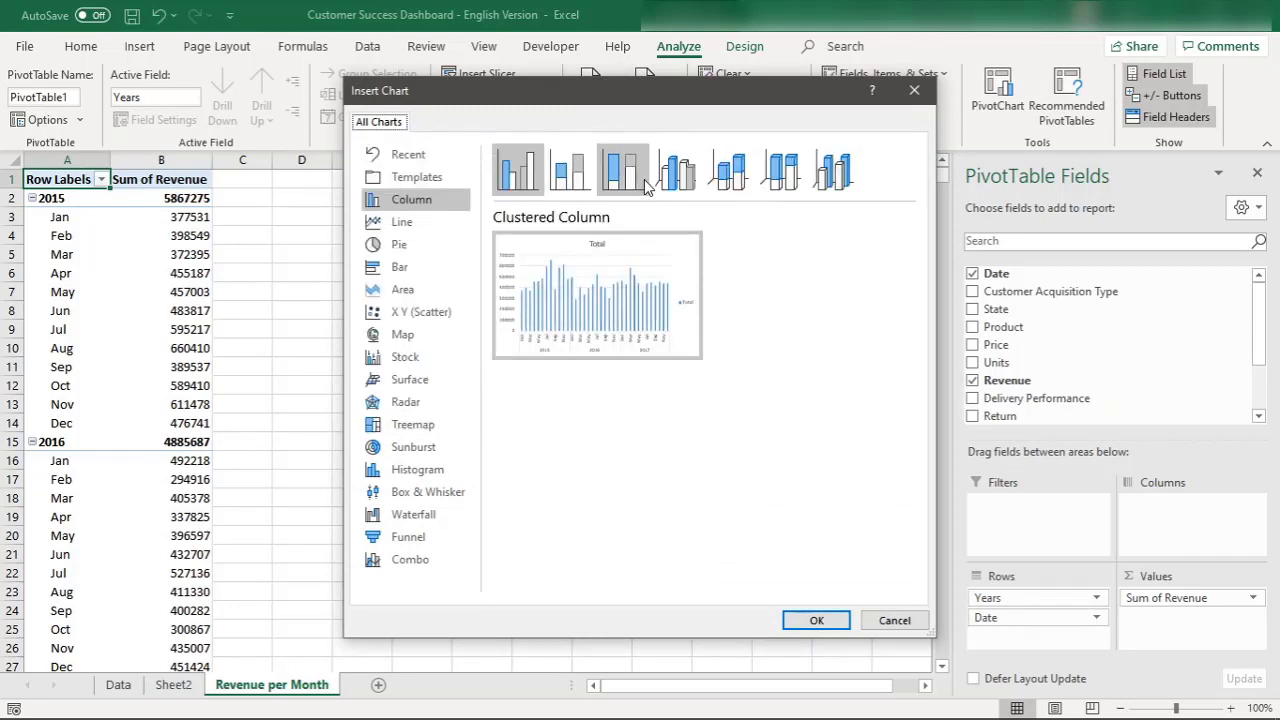
pyautogui.click(638, 185)
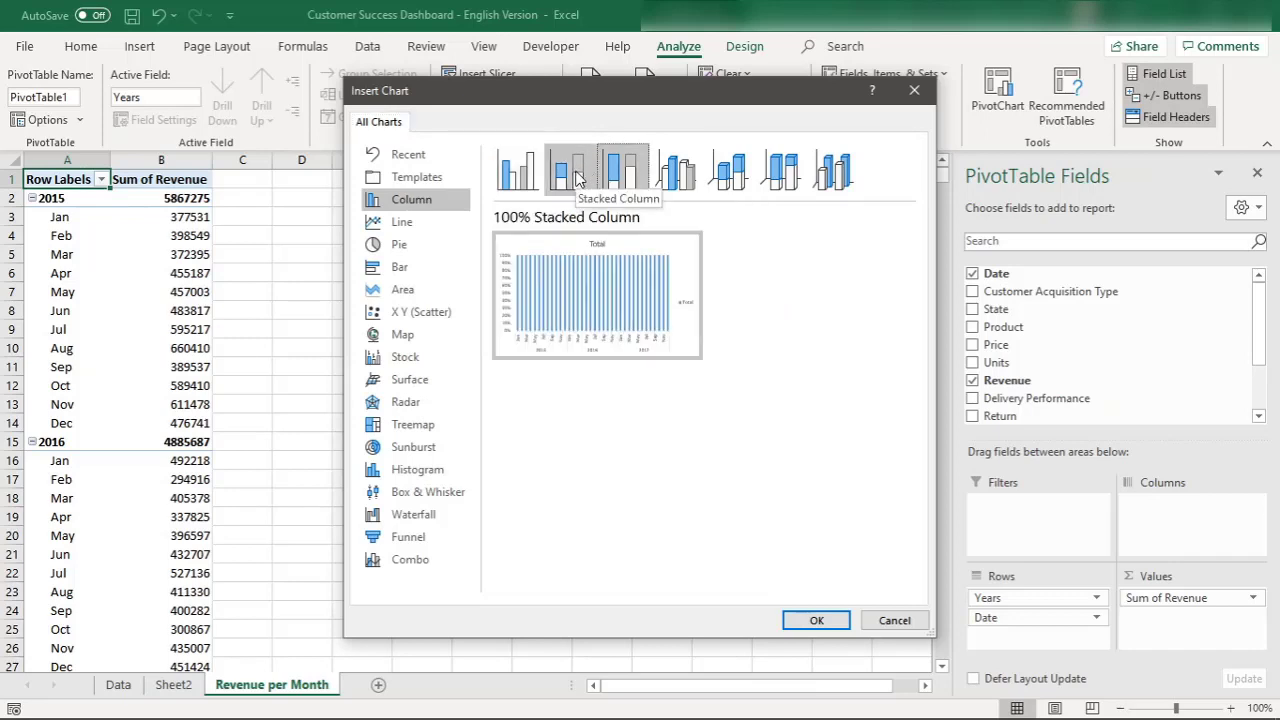
pyautogui.click(560, 175)
pyautogui.click(536, 172)
pyautogui.click(405, 222)
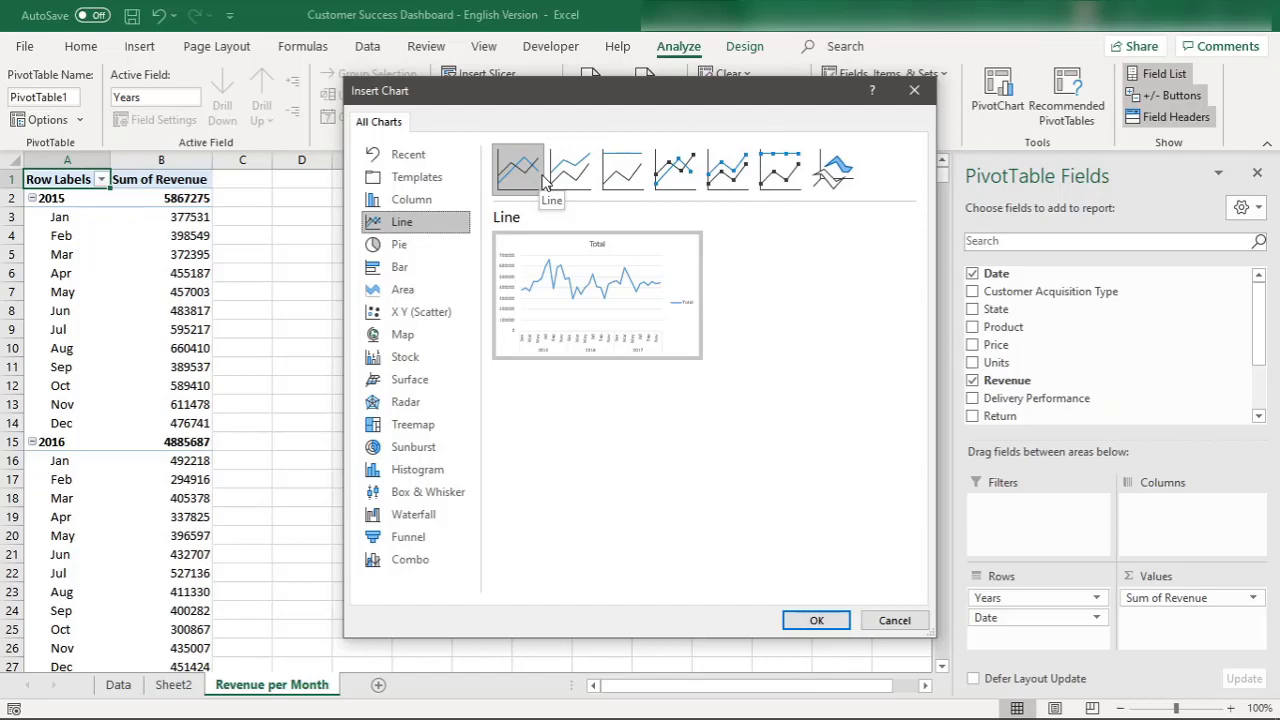
pyautogui.click(817, 621)
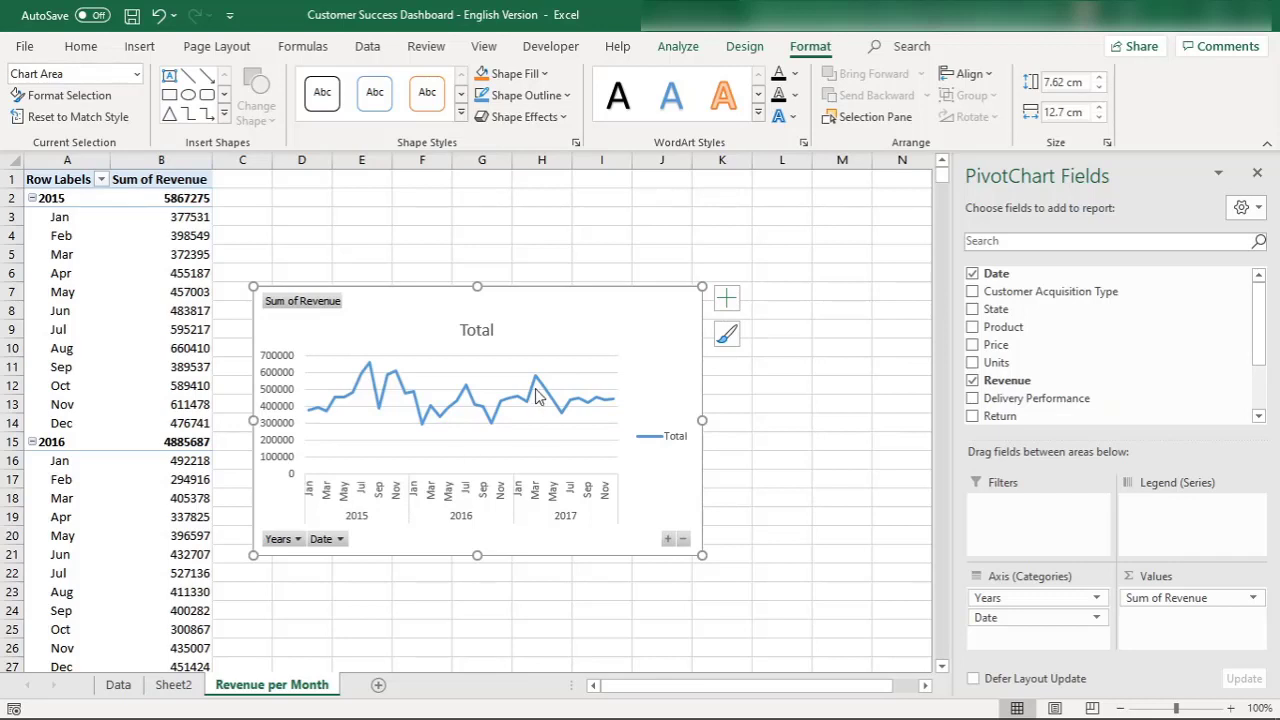
# Apply the chart style with a solid blue background, white line with markers and vertical drop lines.
pyautogui.click(722, 299)
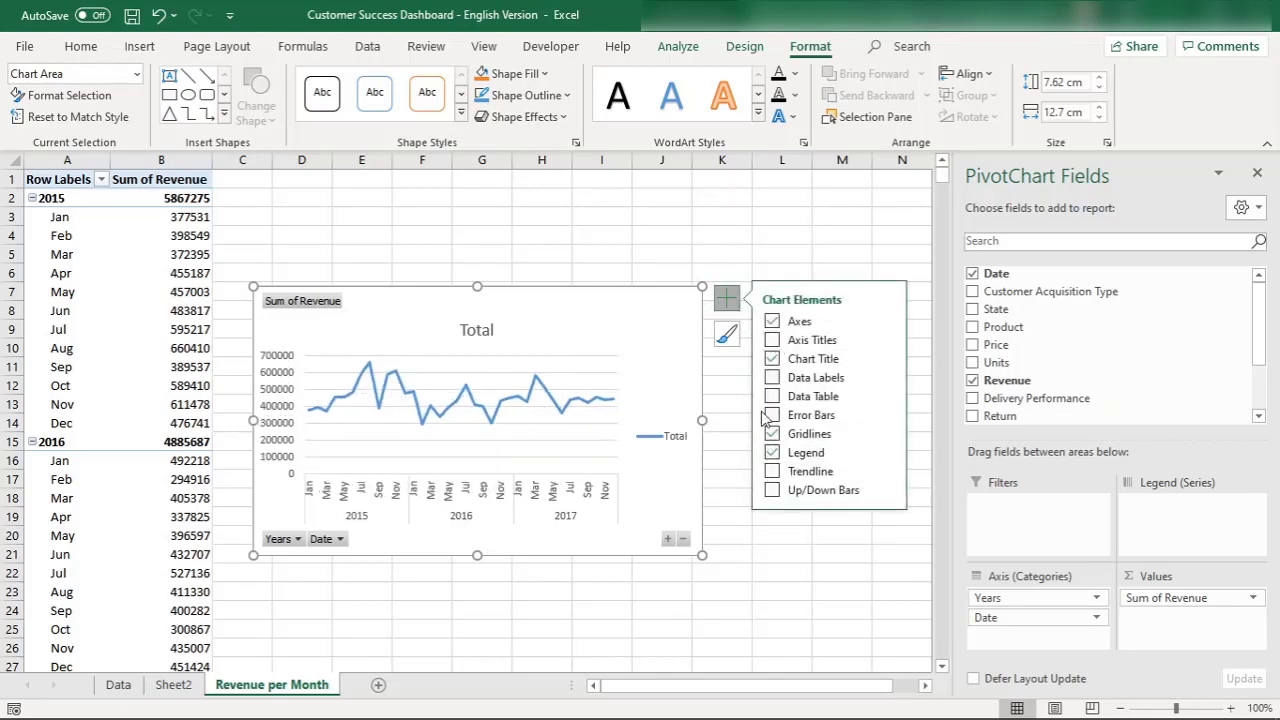
pyautogui.click(726, 336)
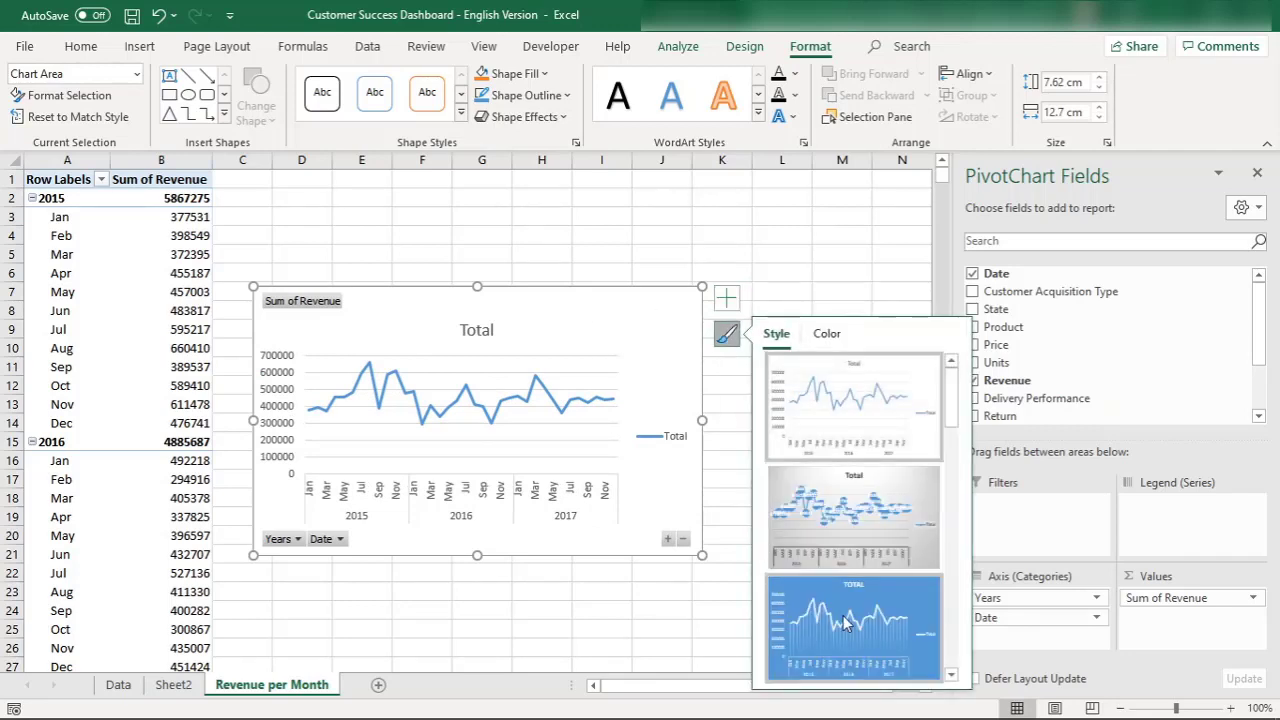
pyautogui.click(845, 622)
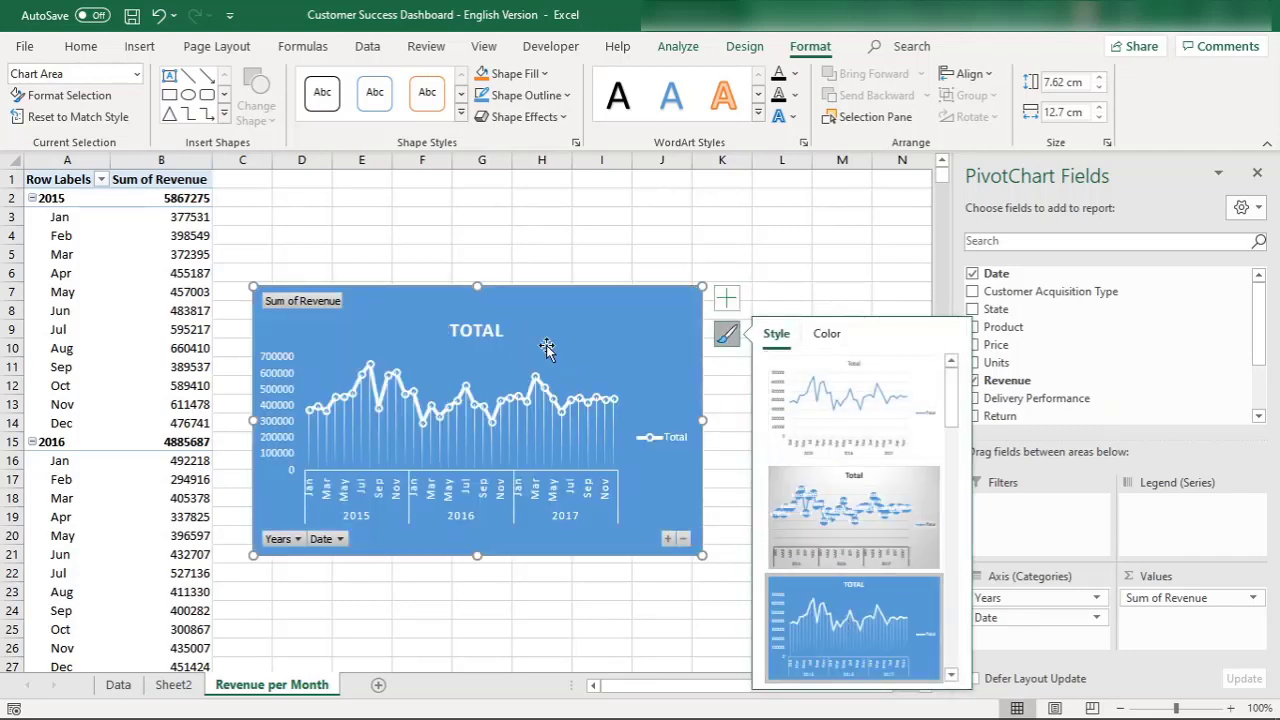
# Delete the legend and the title from the revenue PivotChart.
pyautogui.click(670, 446)
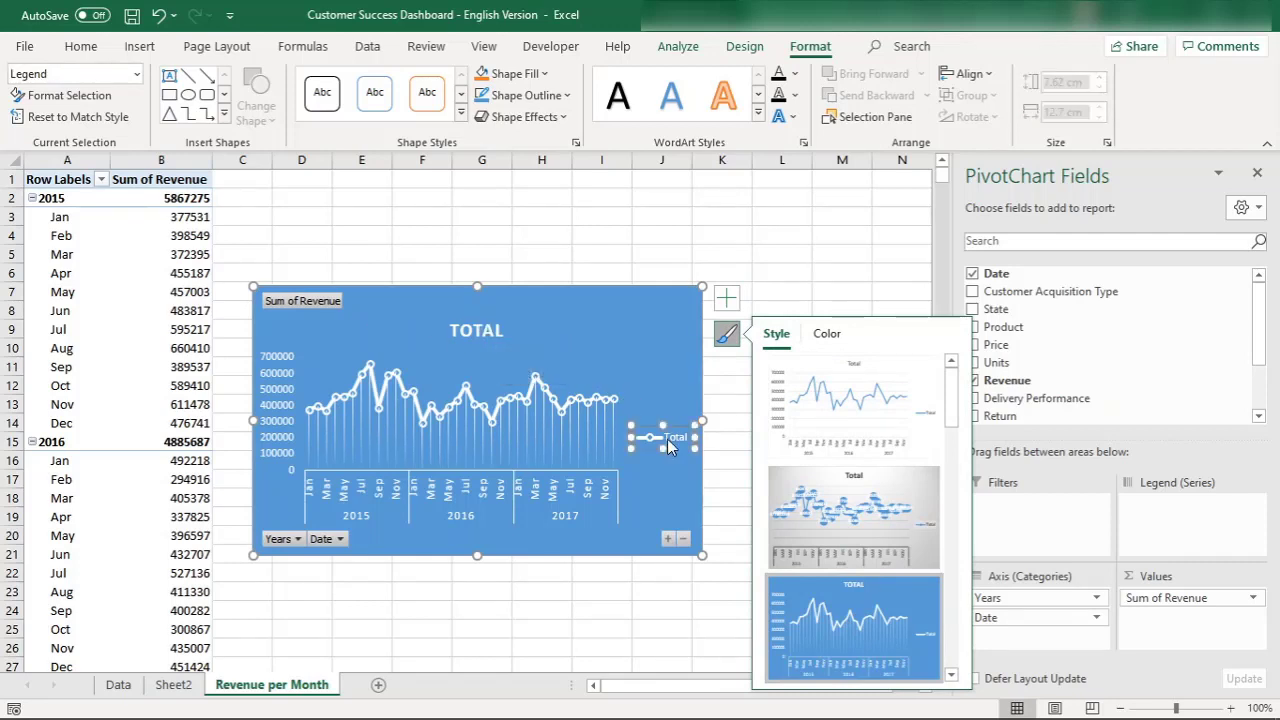
pyautogui.press('Delete')
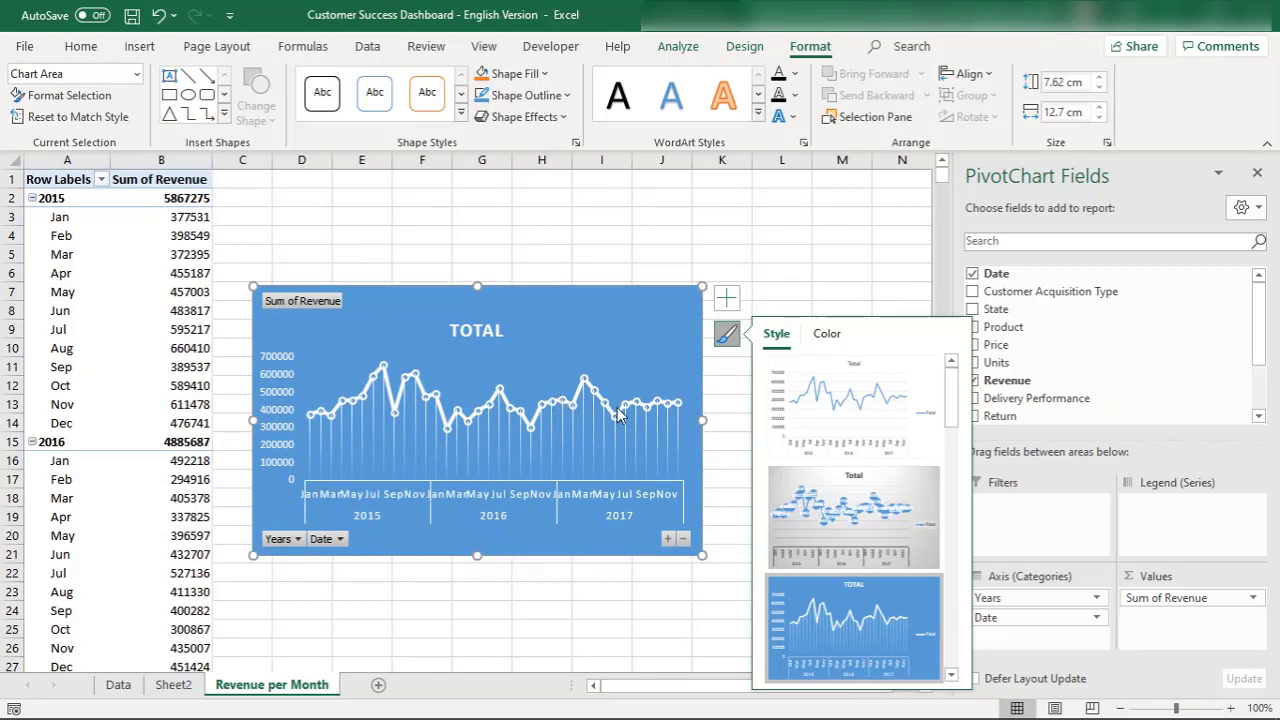
pyautogui.click(482, 329)
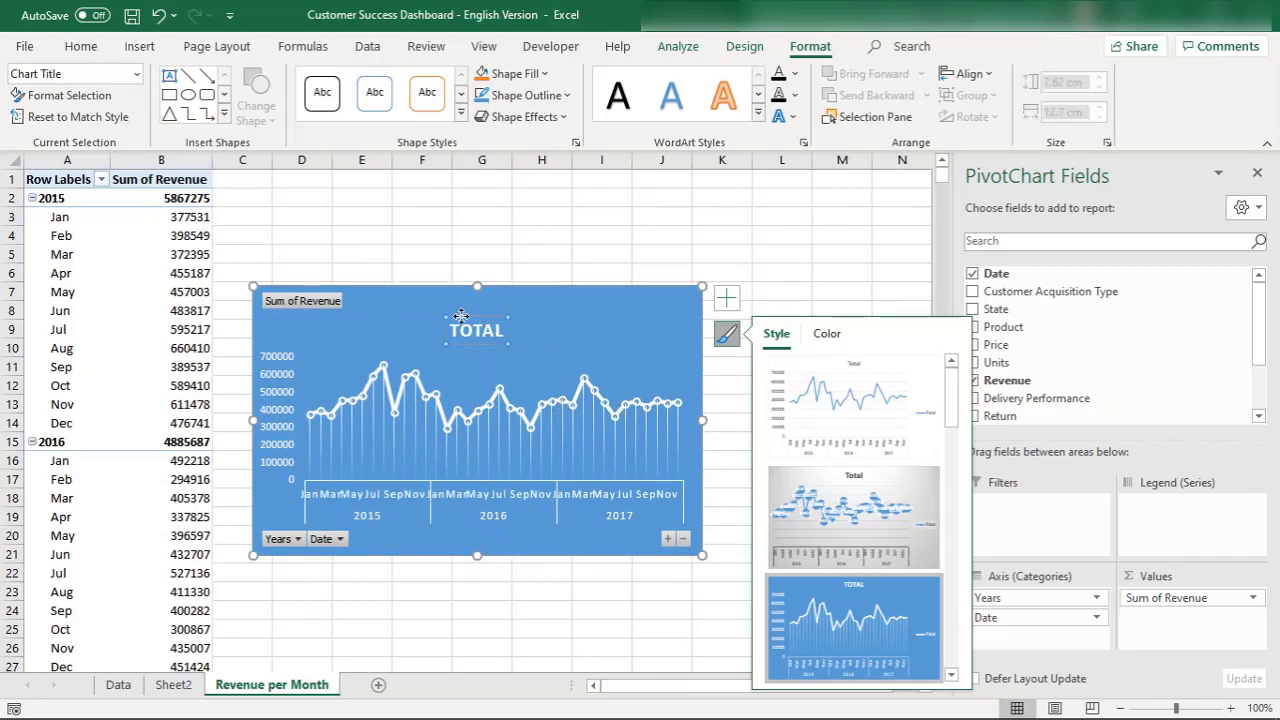
pyautogui.press('Delete')
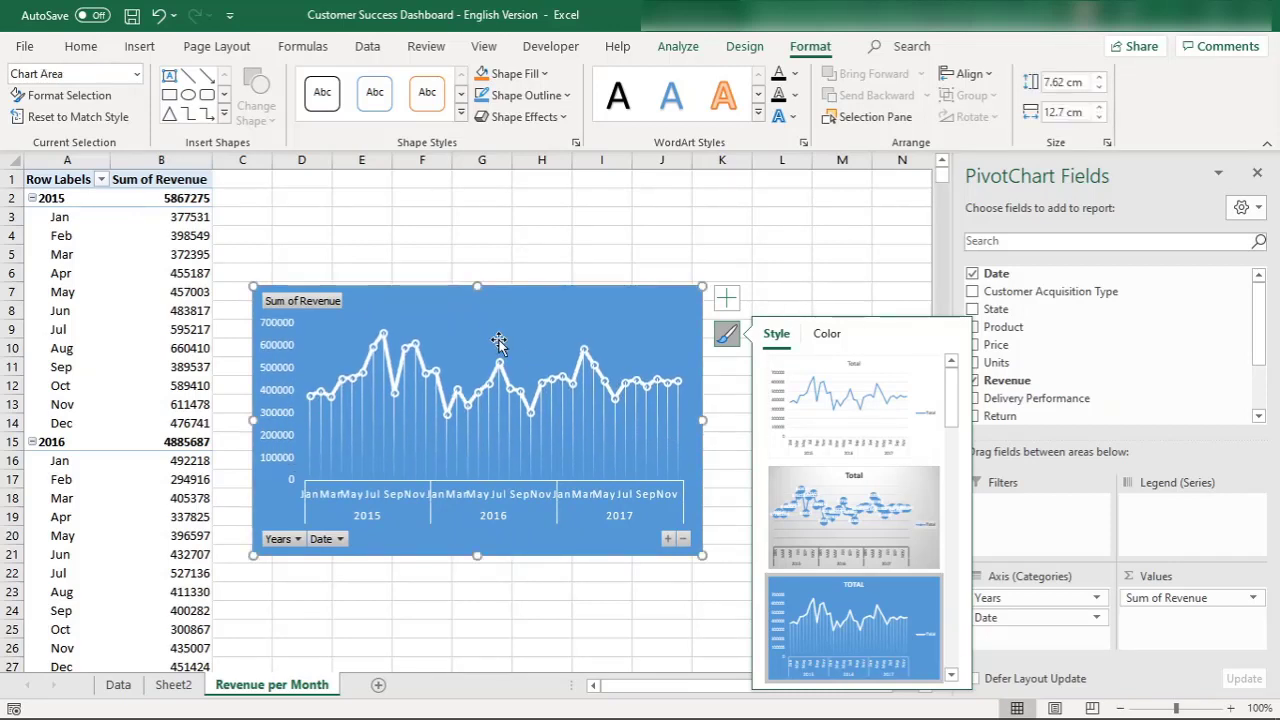
# Hide all field buttons on the revenue PivotChart.
pyautogui.rightClick(305, 302)
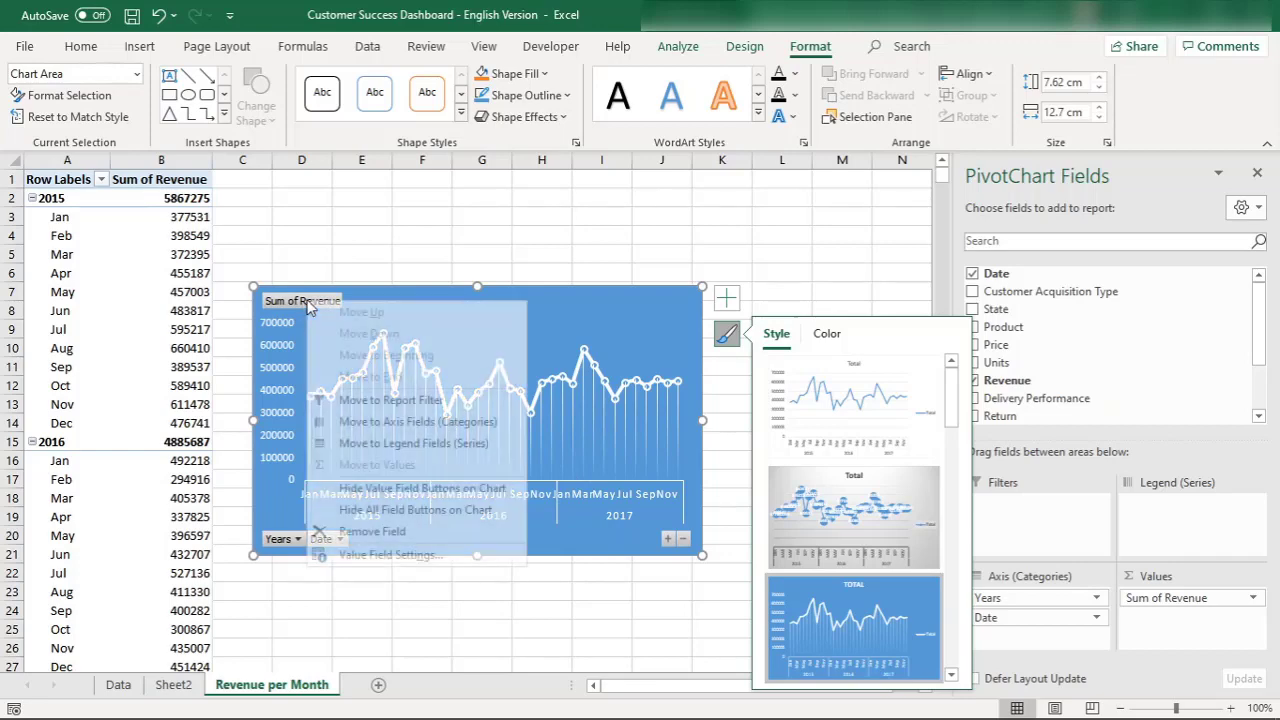
pyautogui.click(398, 512)
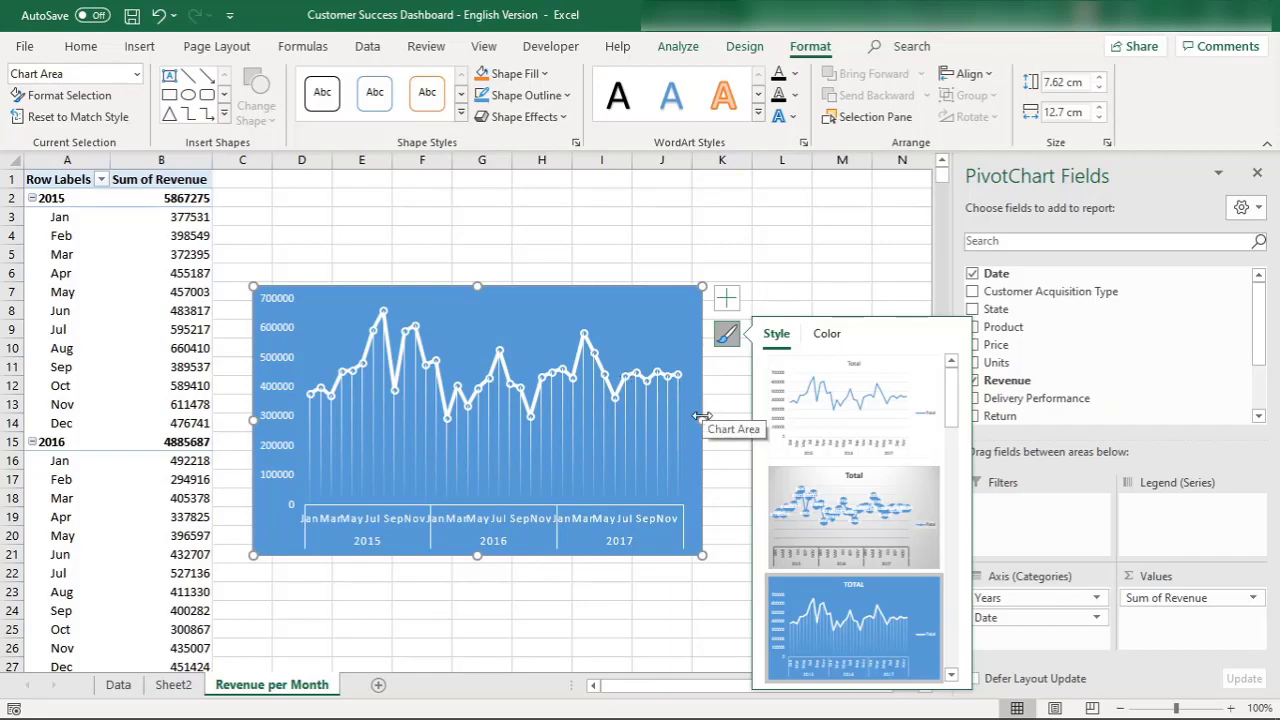
# Widen the PivotChart to about 17.75 cm and, with the field list closed, move it to about columns F to P.
pyautogui.moveTo(702, 416); pyautogui.dragTo(880, 420)
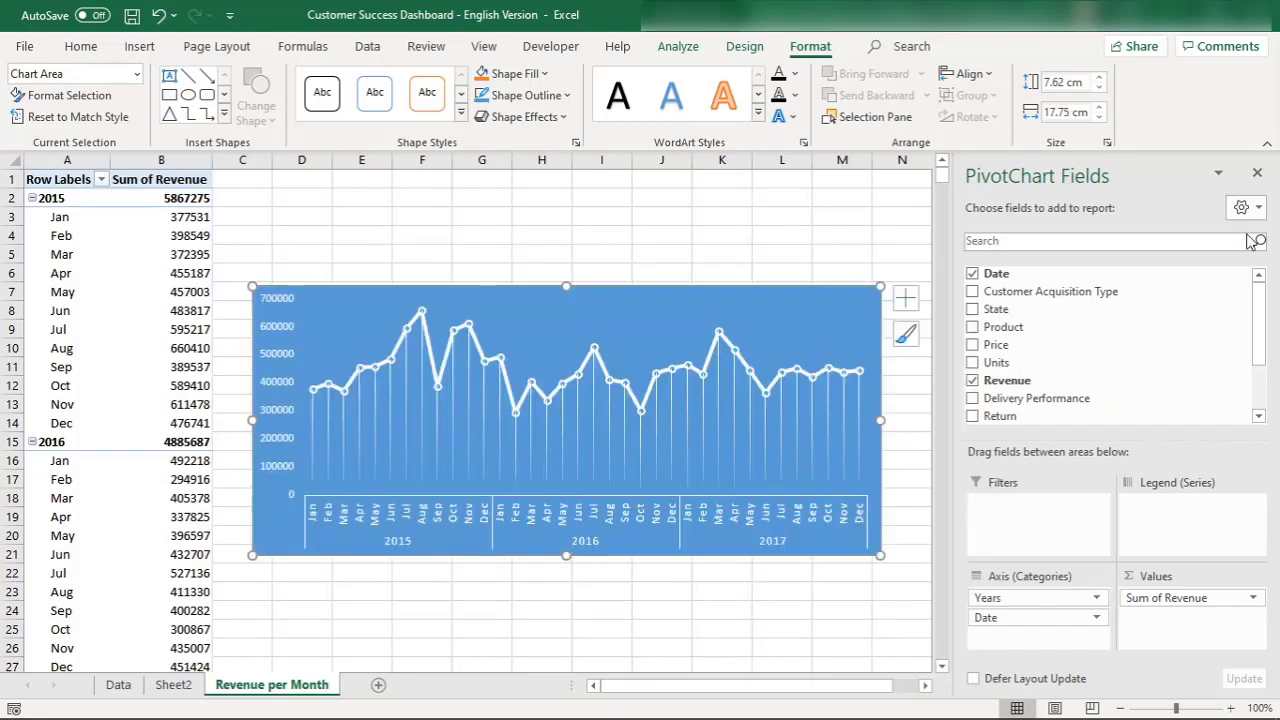
pyautogui.click(1259, 173)
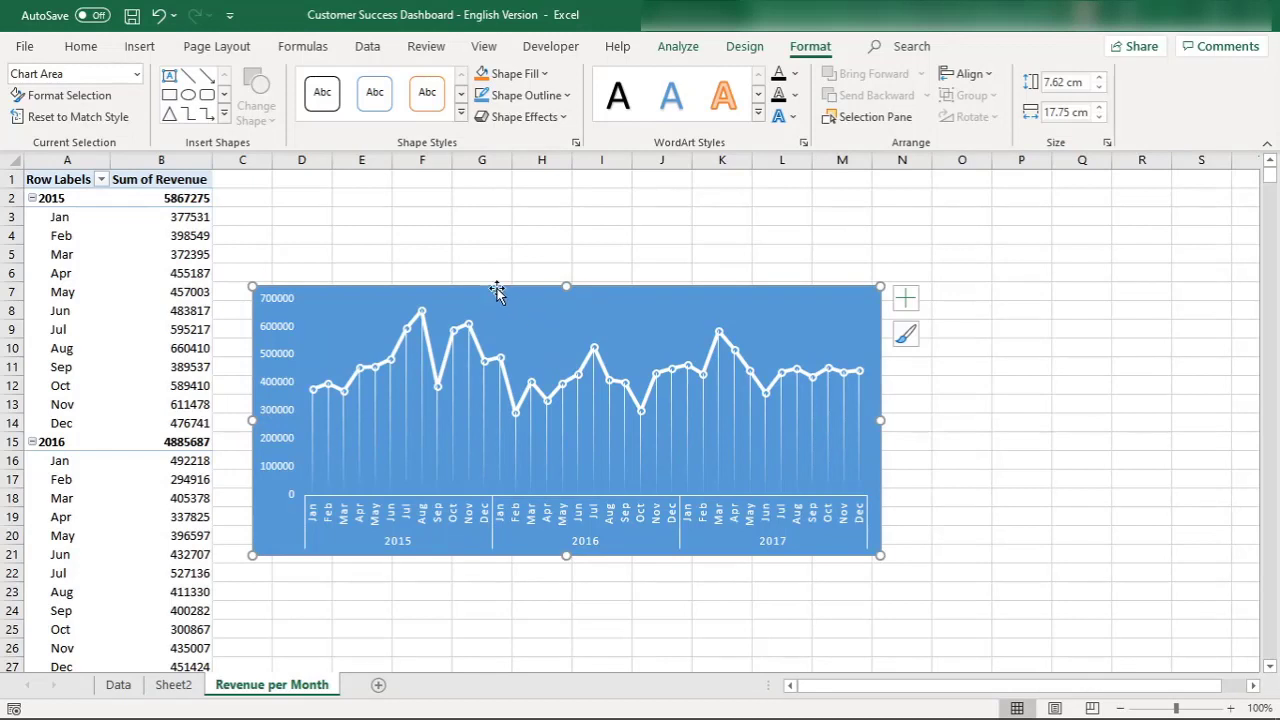
pyautogui.moveTo(497, 290); pyautogui.dragTo(634, 245)
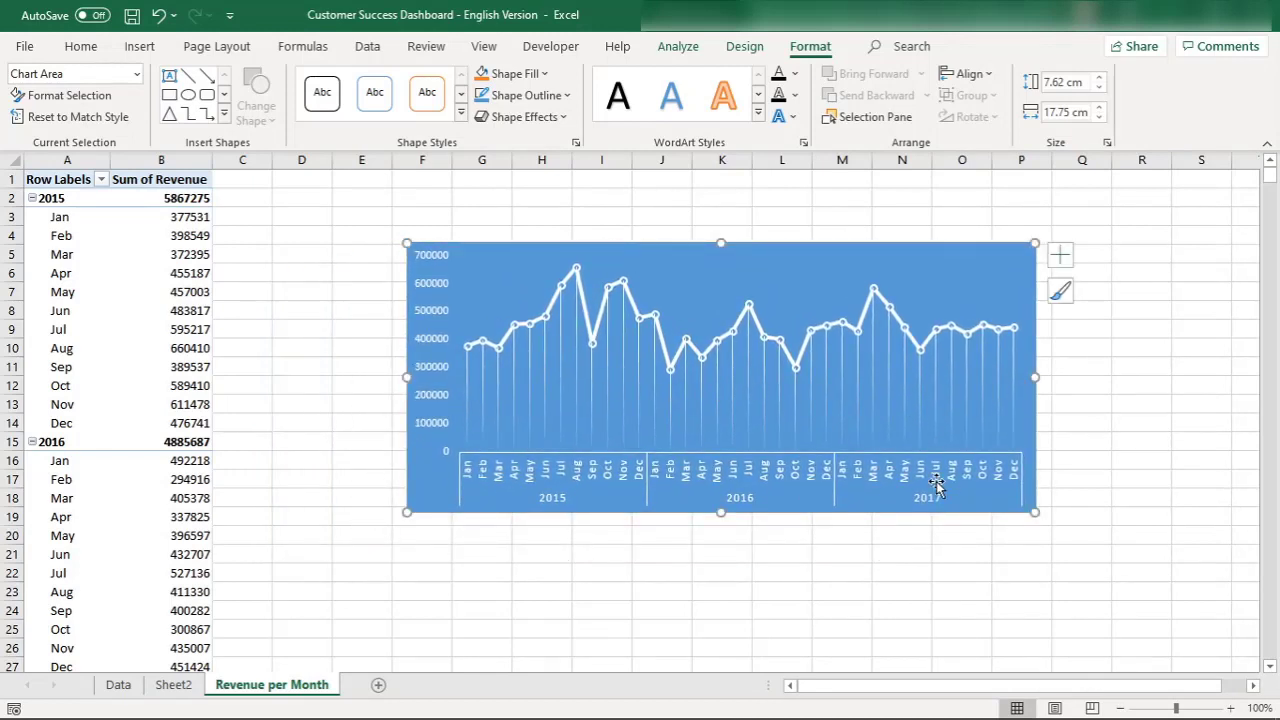
# Open the formatting options of the revenue PivotChart's chart area and try no fill and a solid fill for its background.
pyautogui.rightClick(770, 283)
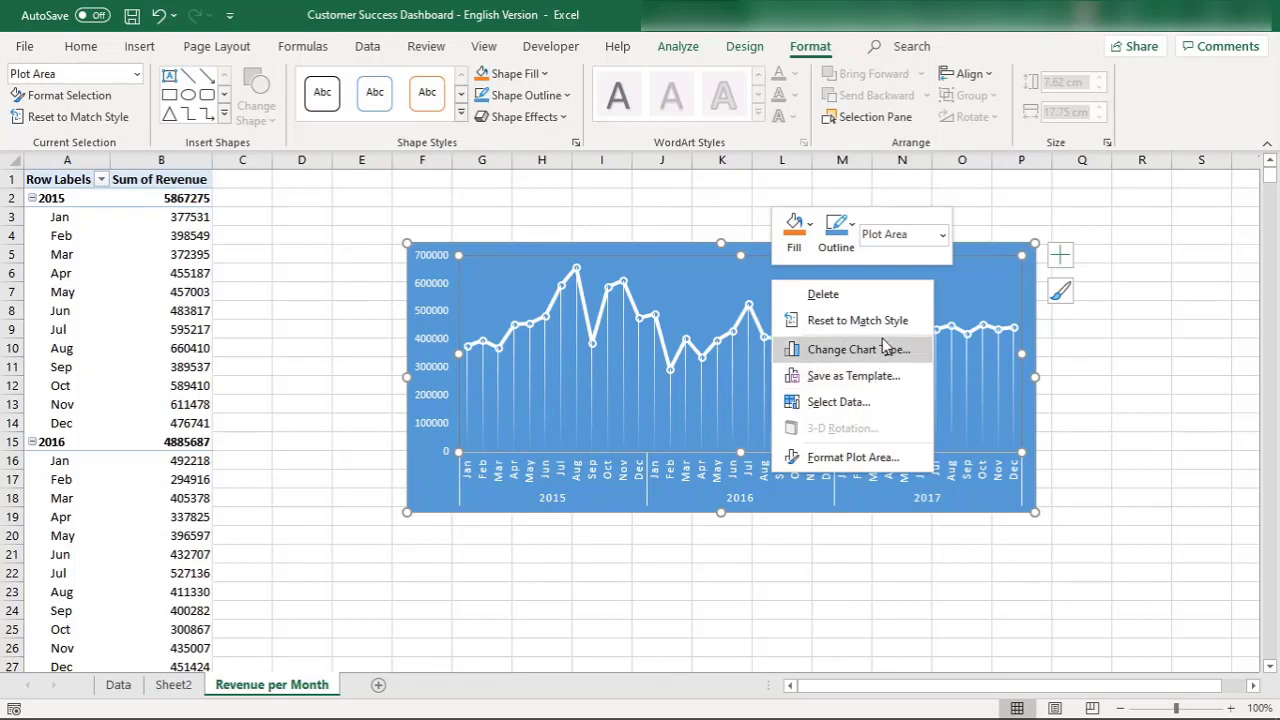
pyautogui.press('Escape')
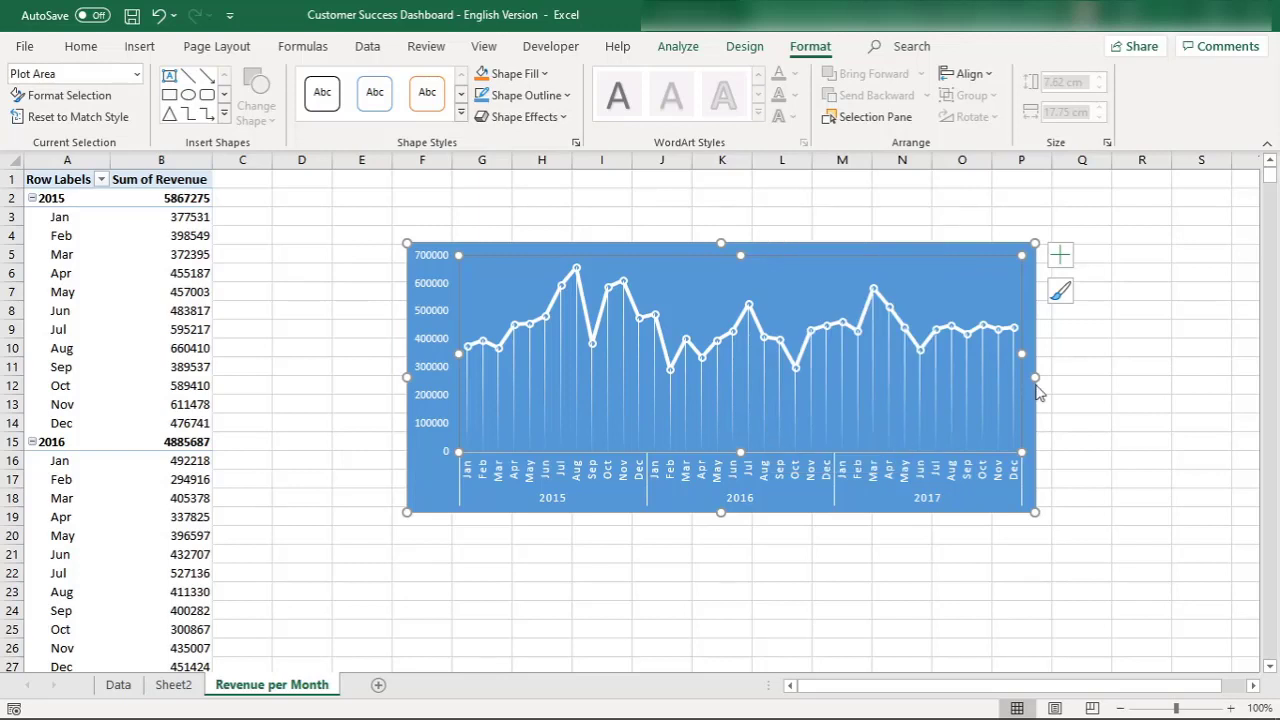
pyautogui.hotkey('ctrl', '1')
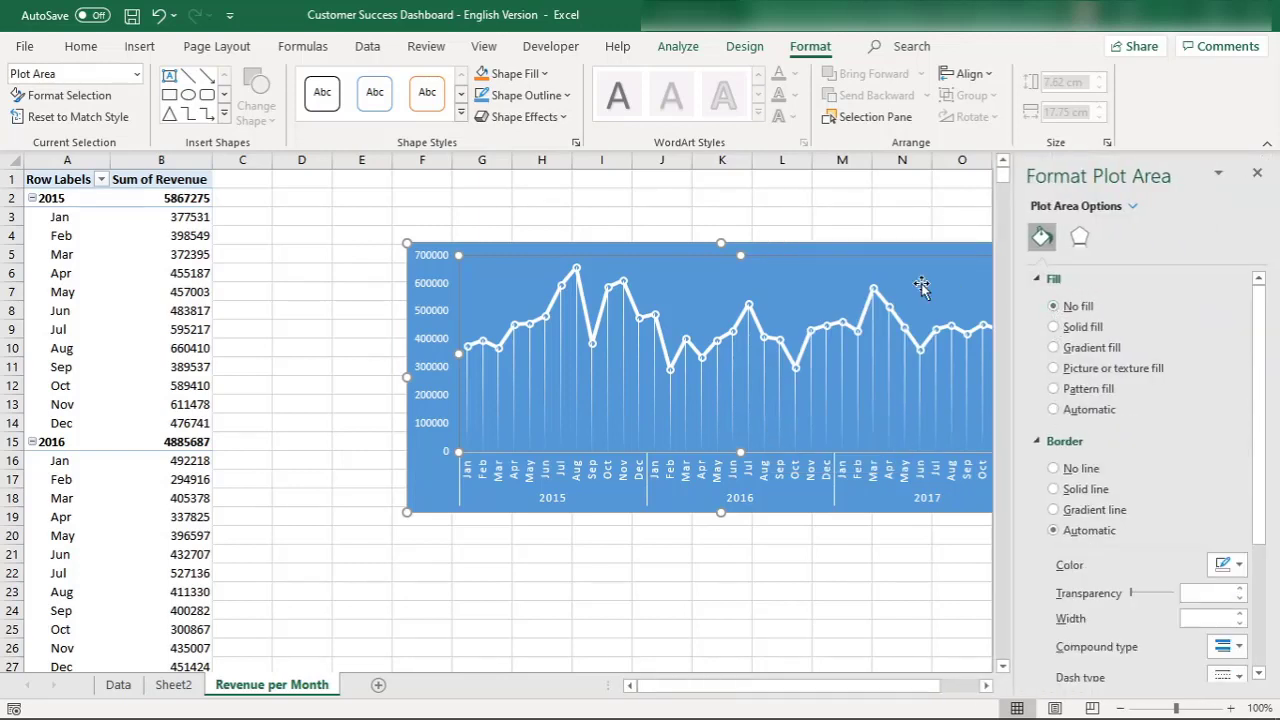
pyautogui.click(920, 254)
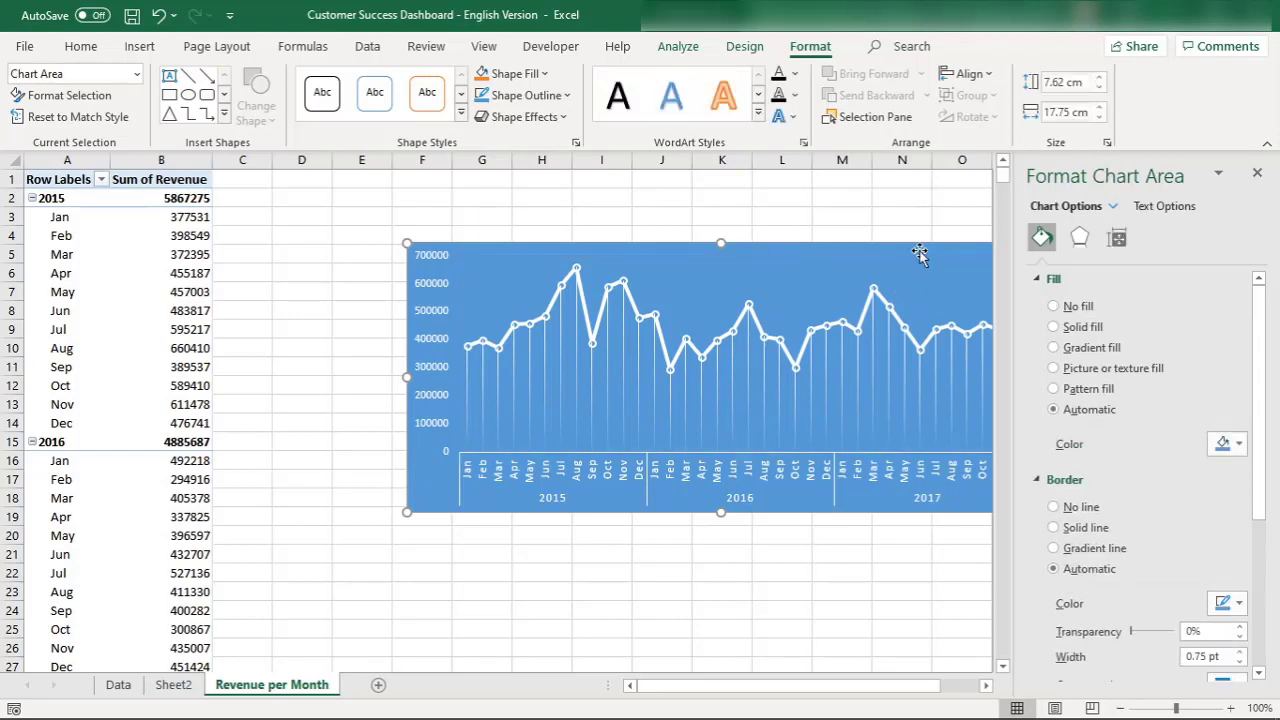
pyautogui.rightClick(920, 255)
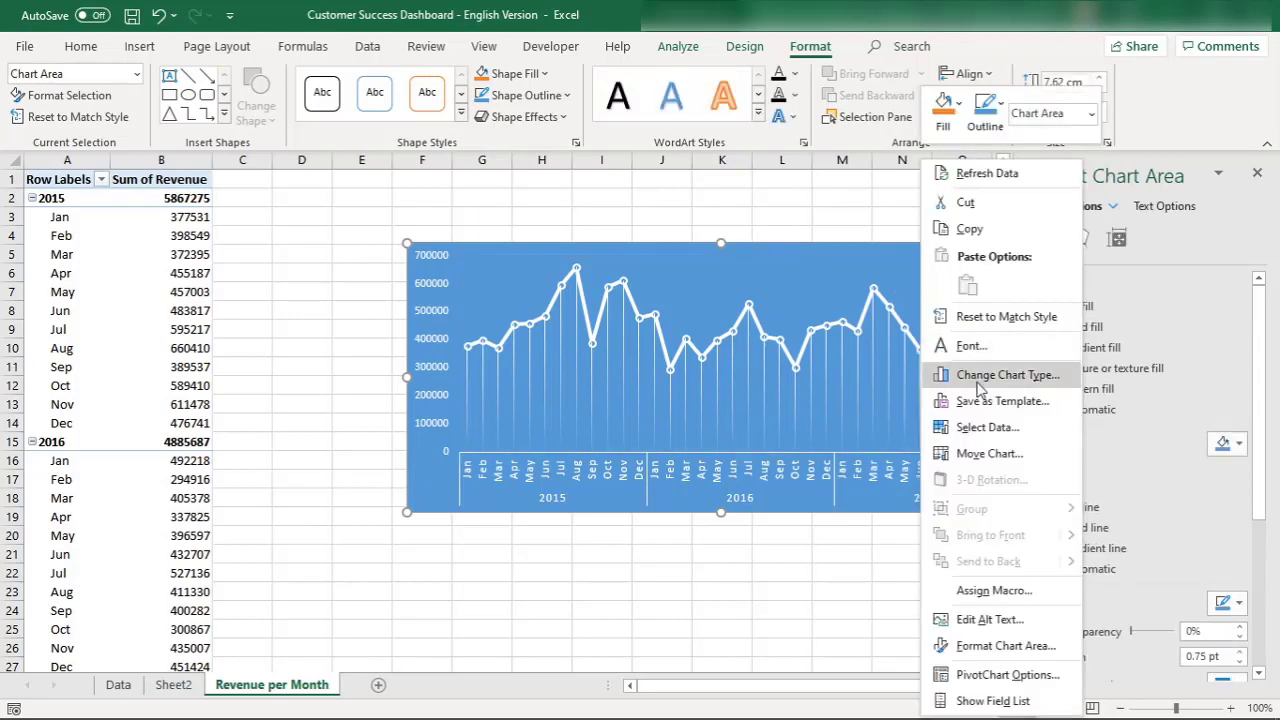
pyautogui.click(1097, 301)
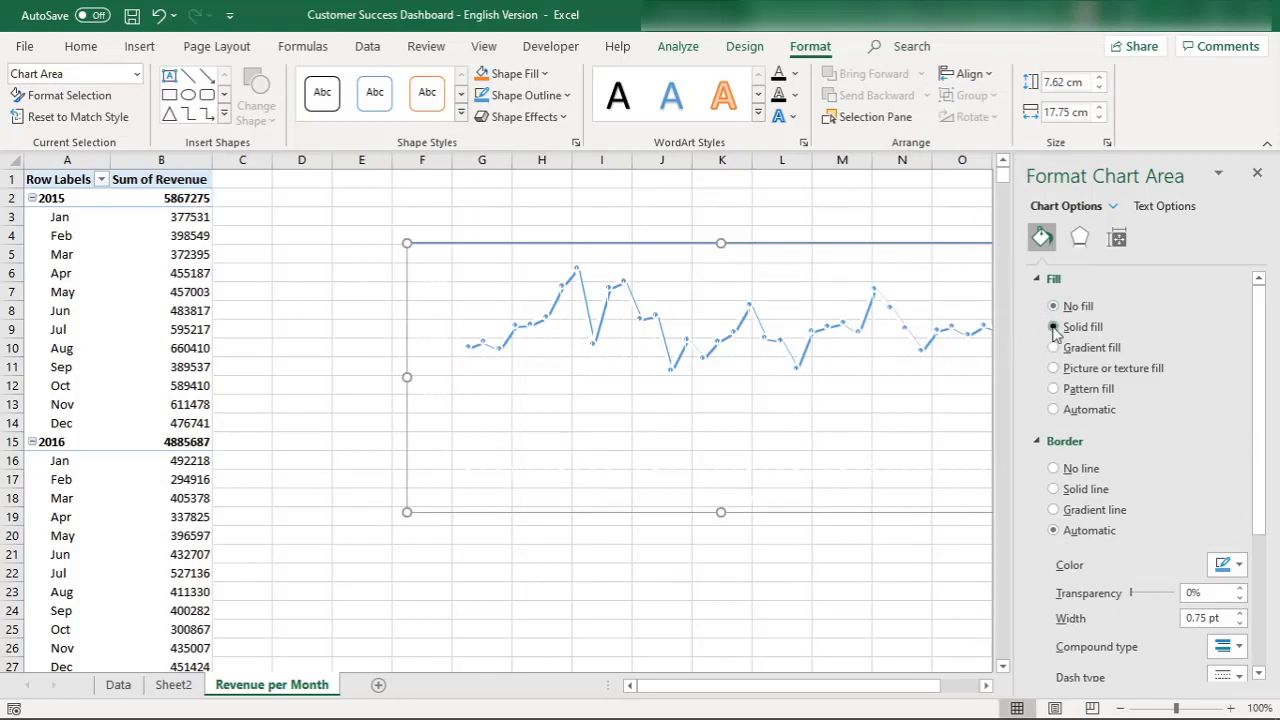
pyautogui.click(1053, 326)
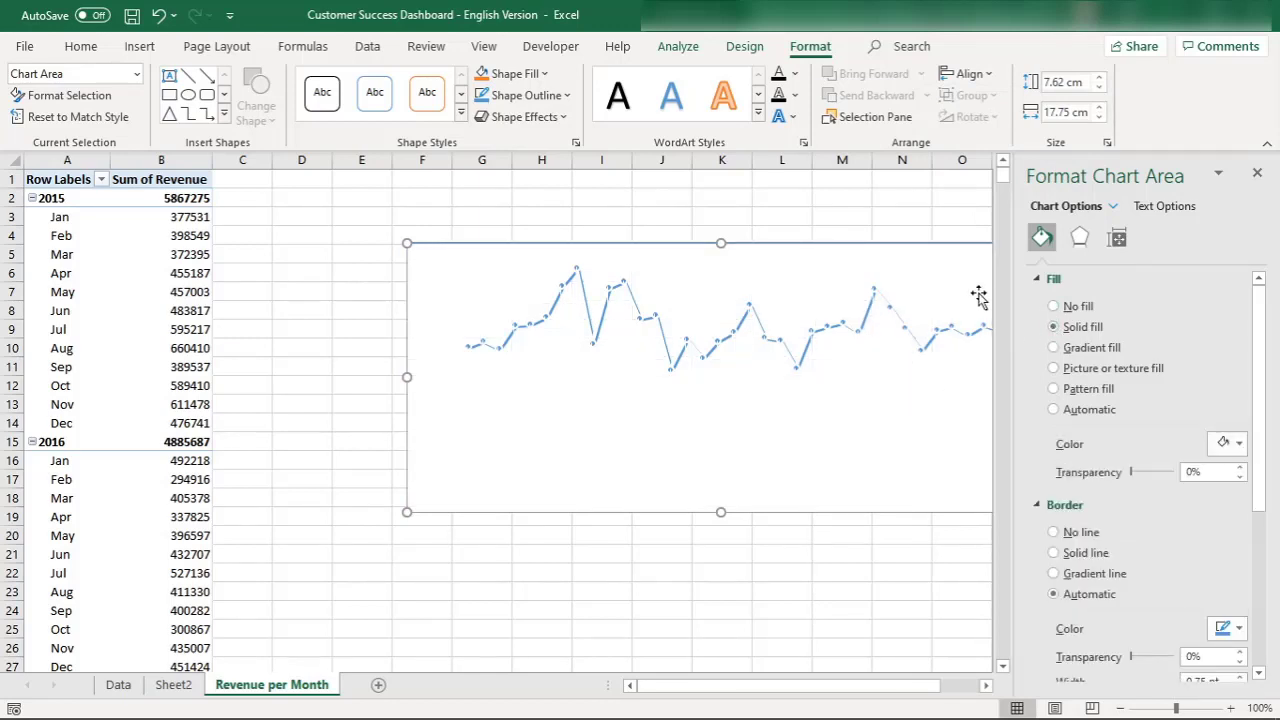
# Try a solid fill on the revenue PivotChart's plot area.
pyautogui.click(831, 262)
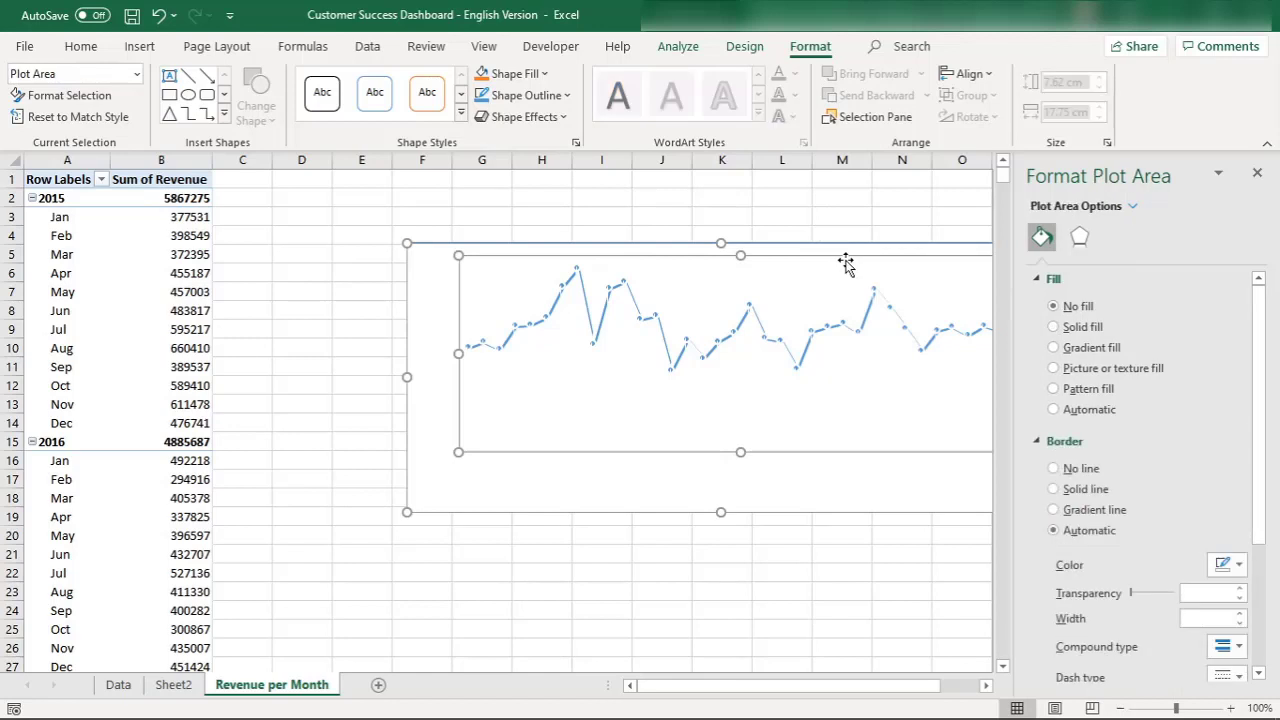
pyautogui.click(818, 247)
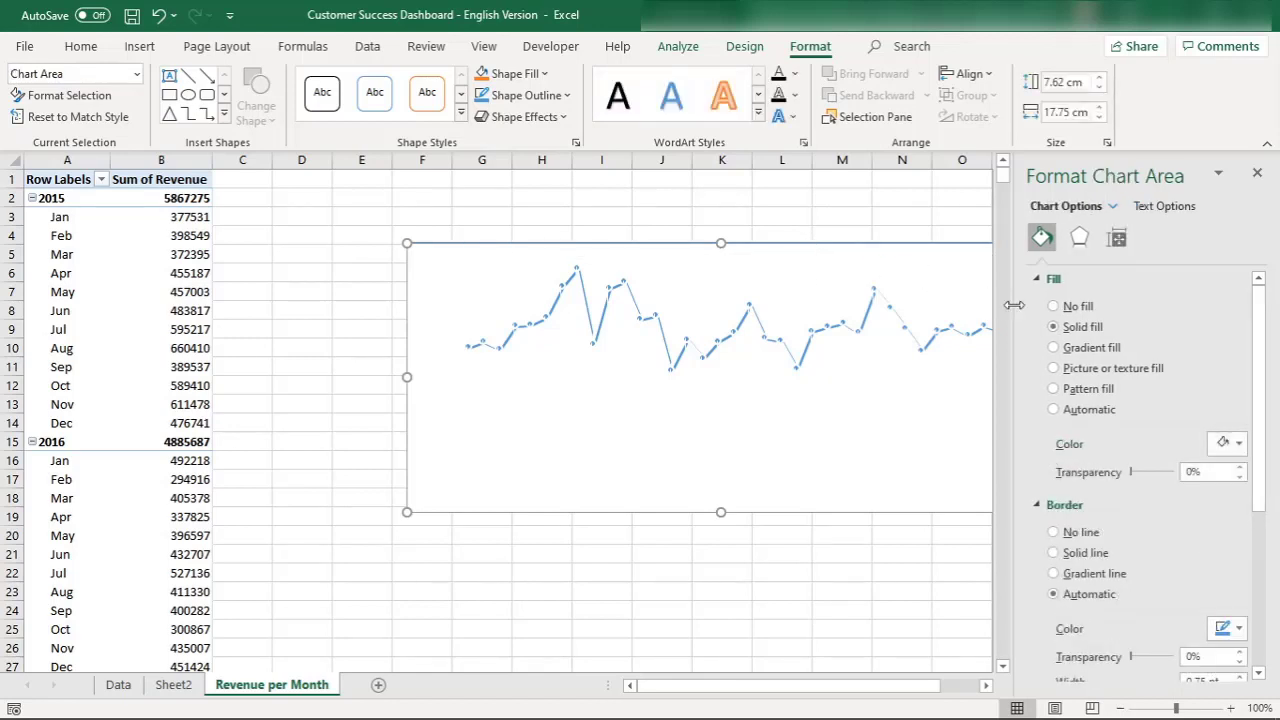
pyautogui.click(895, 342)
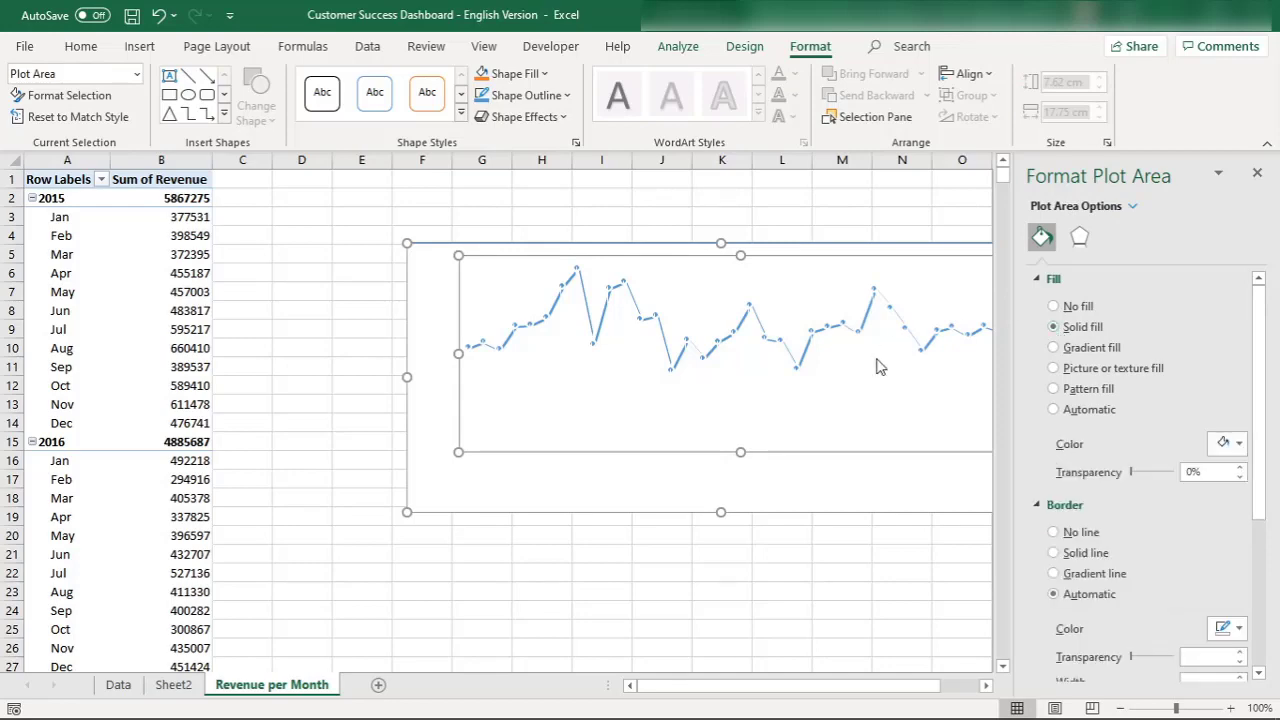
pyautogui.click(784, 514)
pyautogui.click(737, 566)
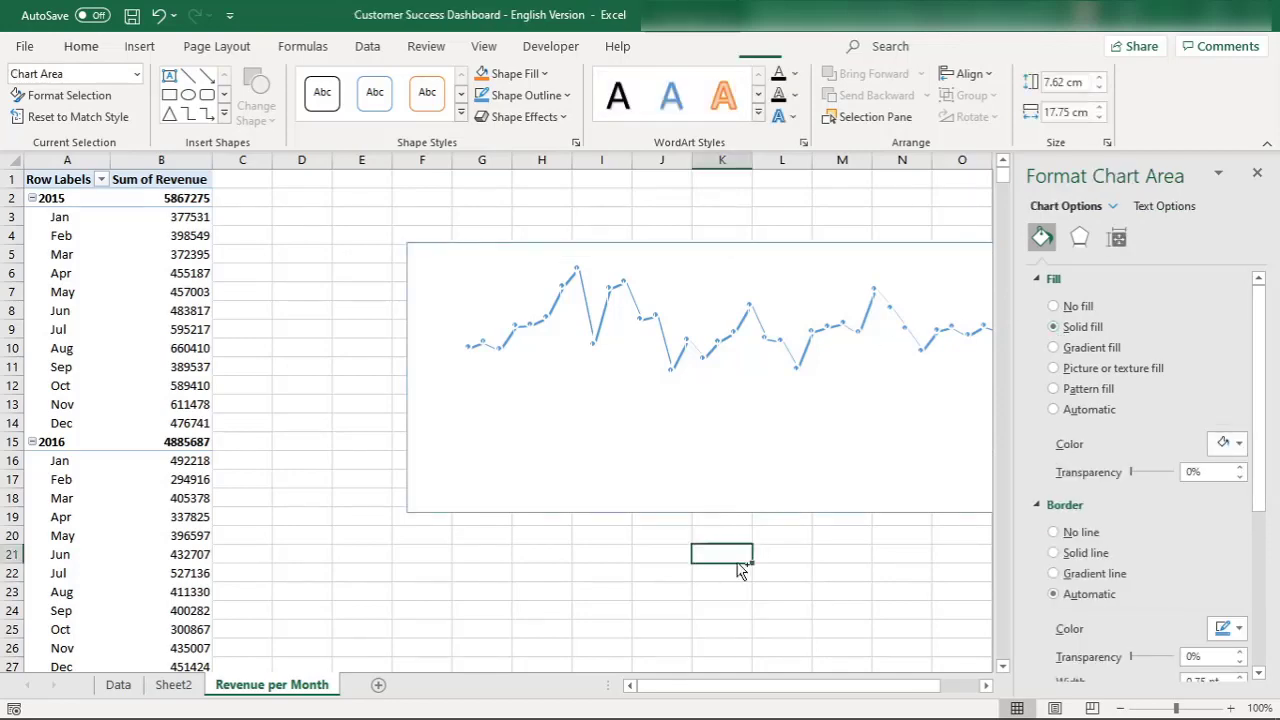
# Try no fill and solid fill on the chart area again, undo both changes and close the formatting options.
pyautogui.click(714, 245)
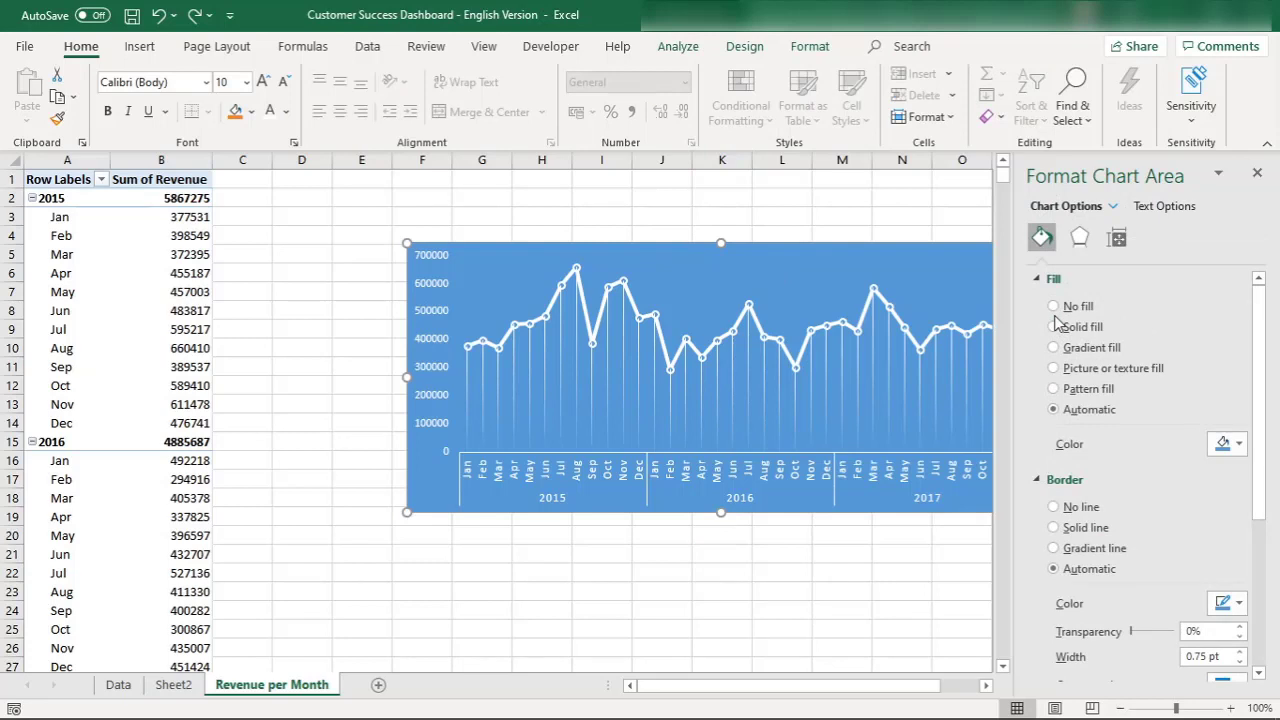
pyautogui.click(1054, 308)
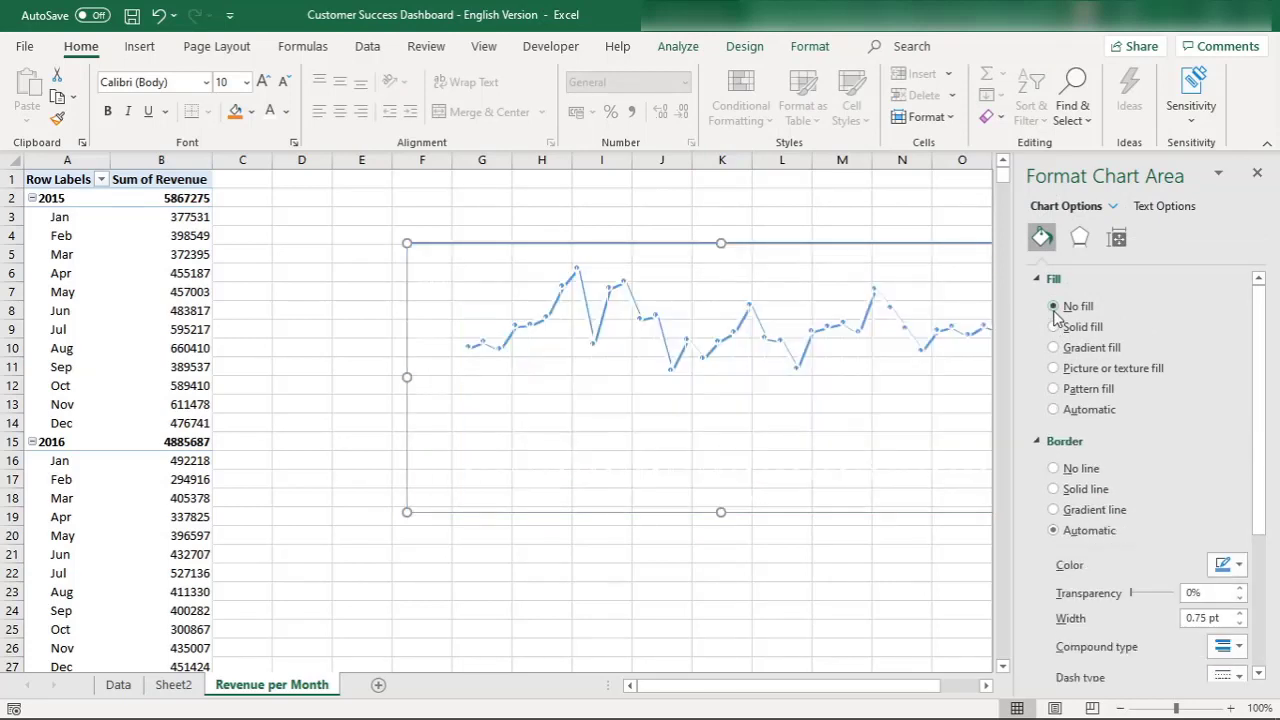
pyautogui.click(1054, 327)
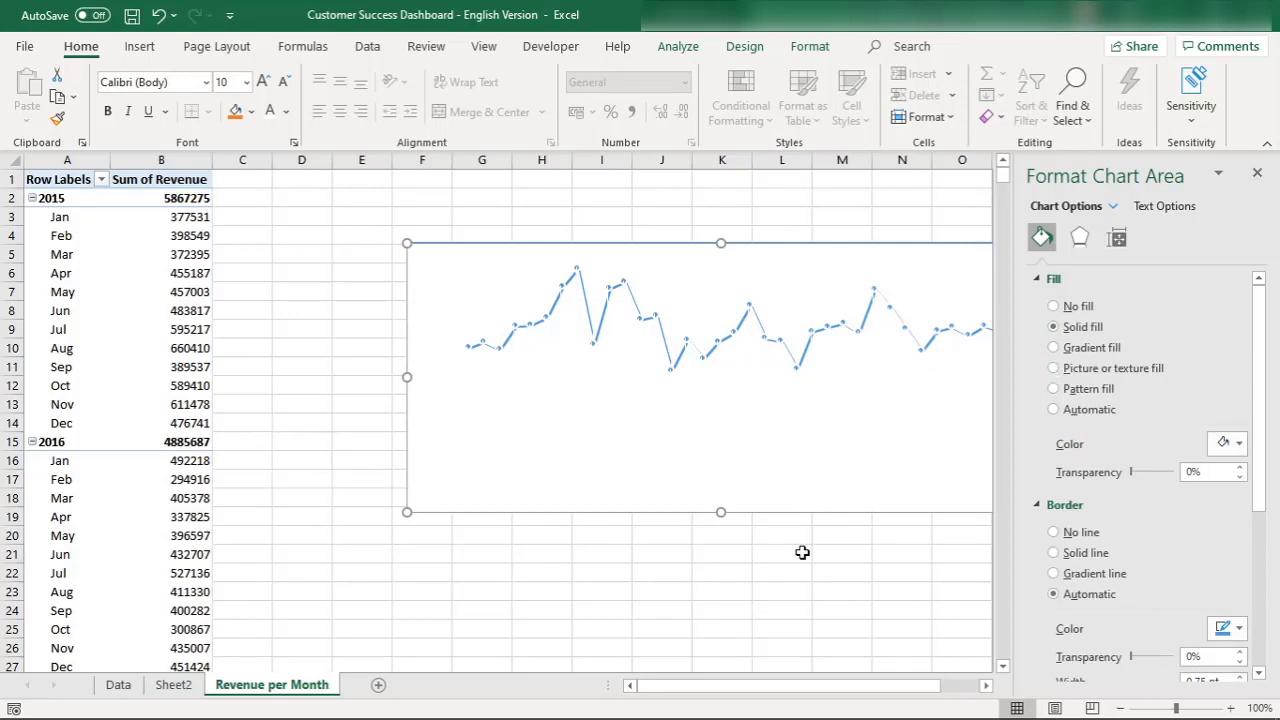
pyautogui.hotkey('ctrl', 'z')
pyautogui.hotkey('ctrl', 'z')
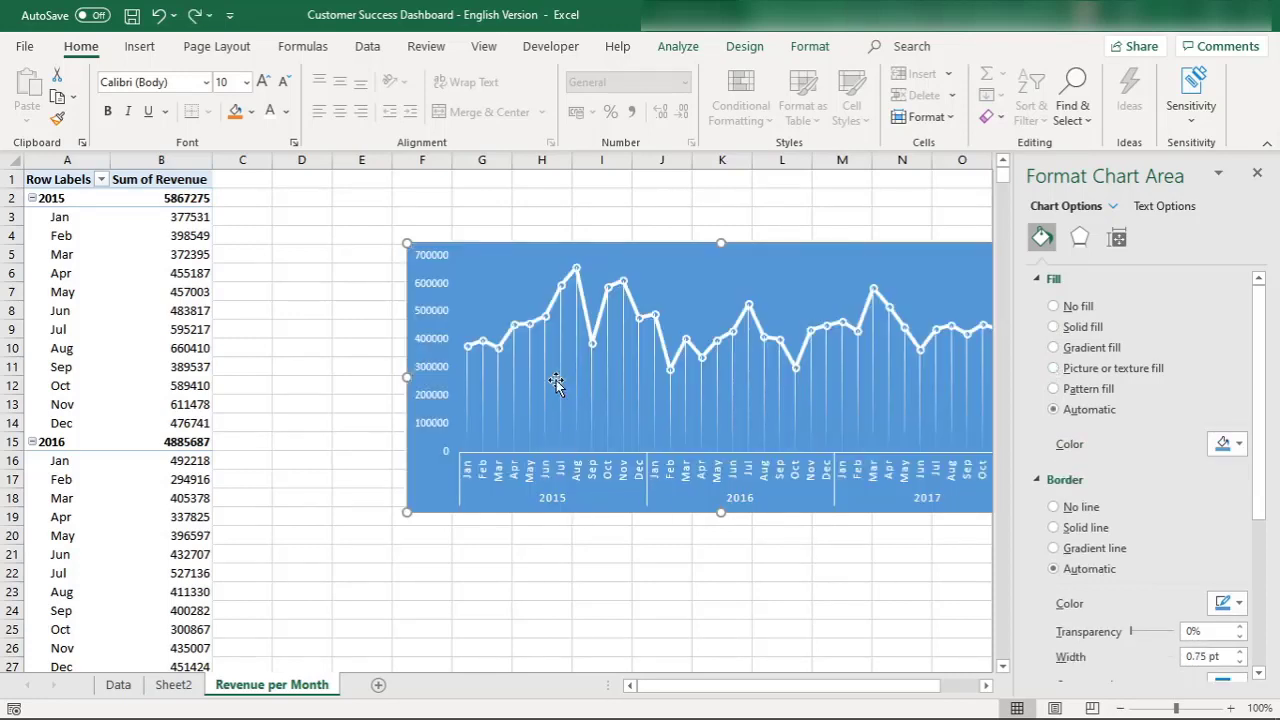
pyautogui.click(1257, 172)
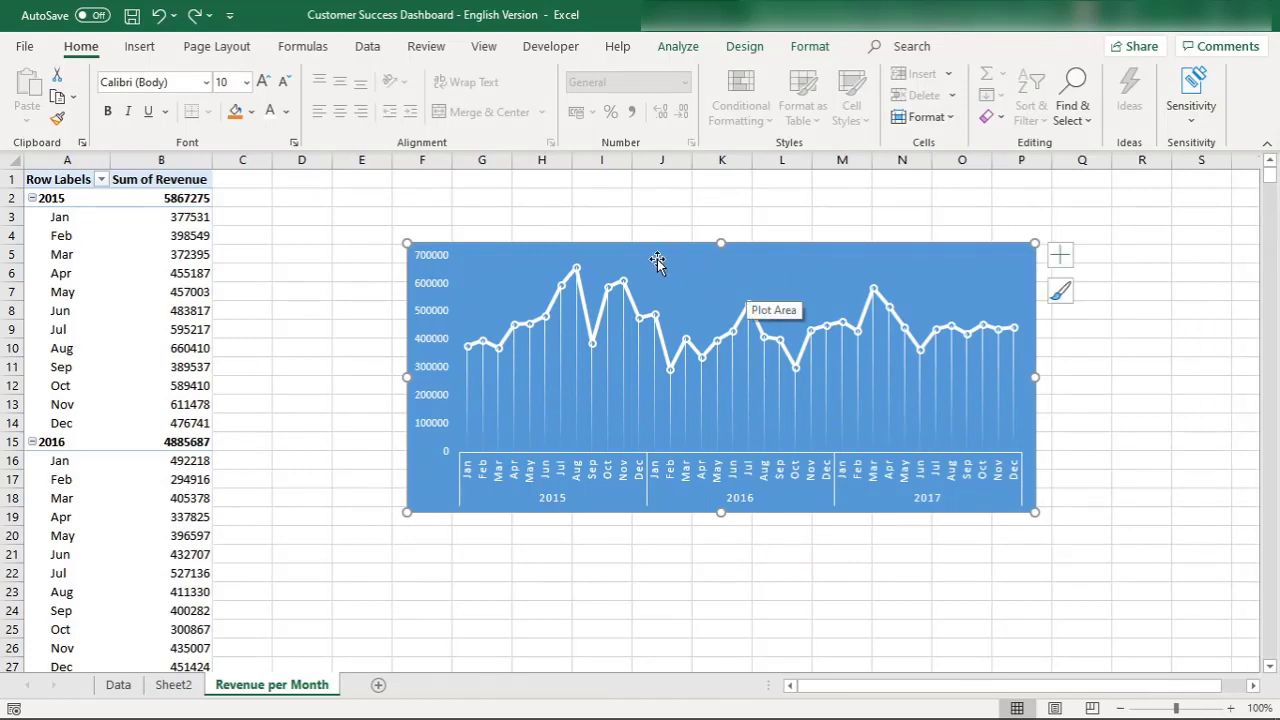
# Open the formatting of the chart's drop lines, try the solid and gradient line options and return to Automatic.
pyautogui.click(745, 318)
pyautogui.rightClick(748, 313)
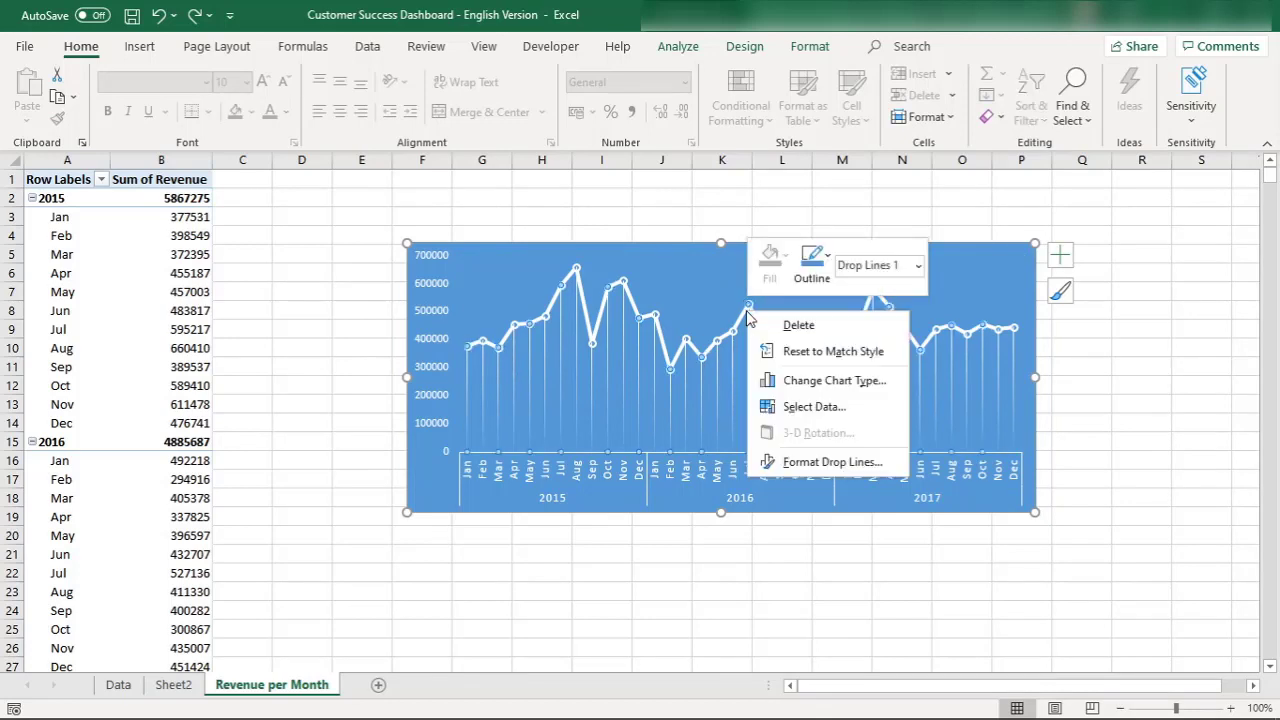
pyautogui.click(820, 462)
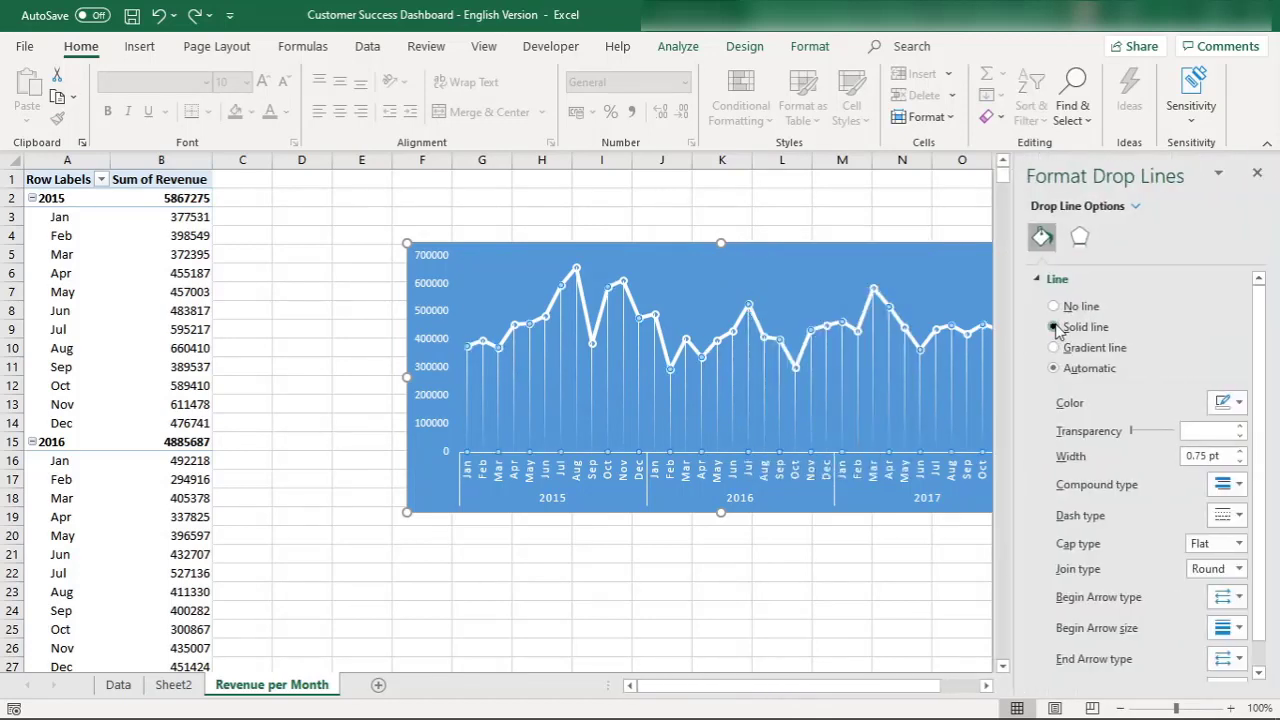
pyautogui.click(1057, 330)
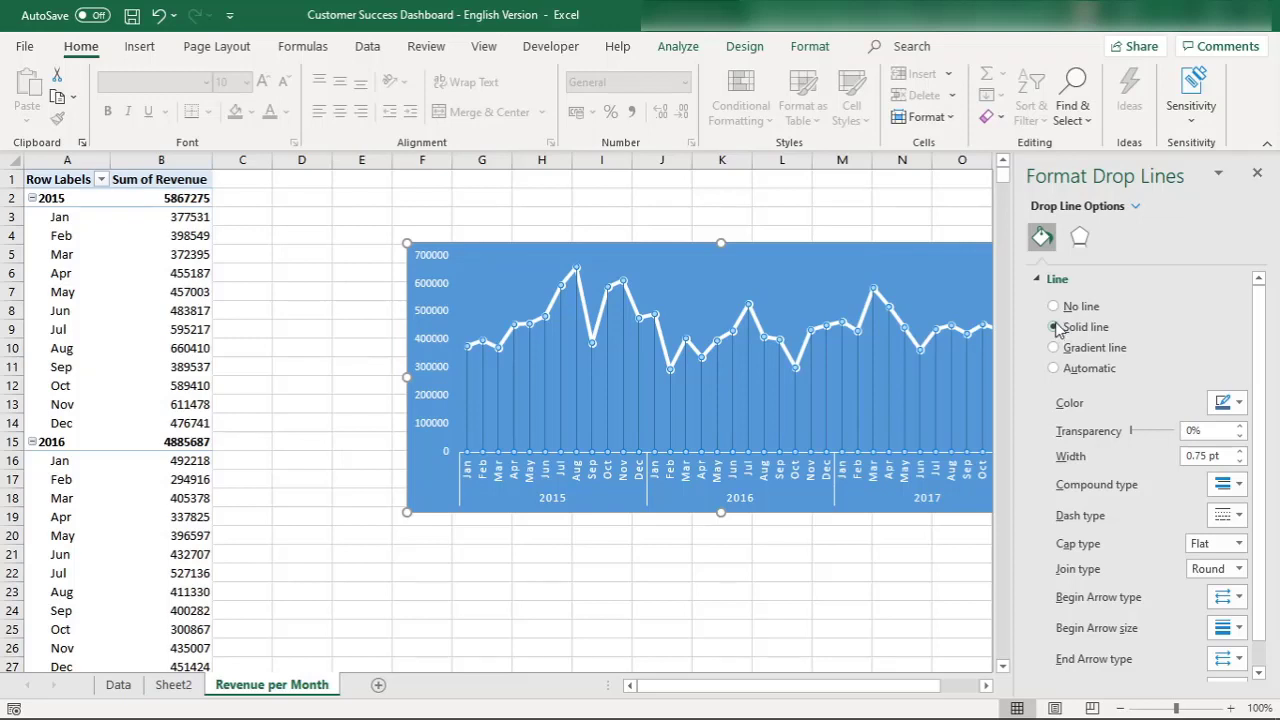
pyautogui.click(1054, 306)
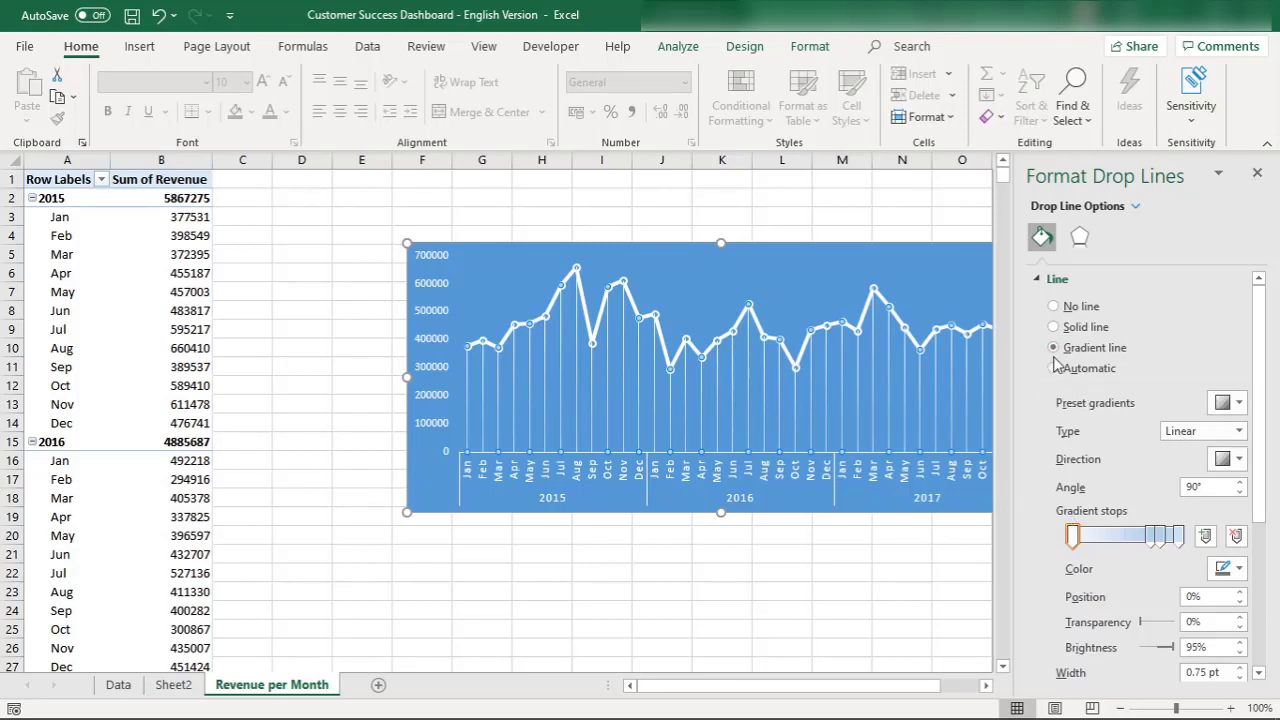
pyautogui.click(1053, 368)
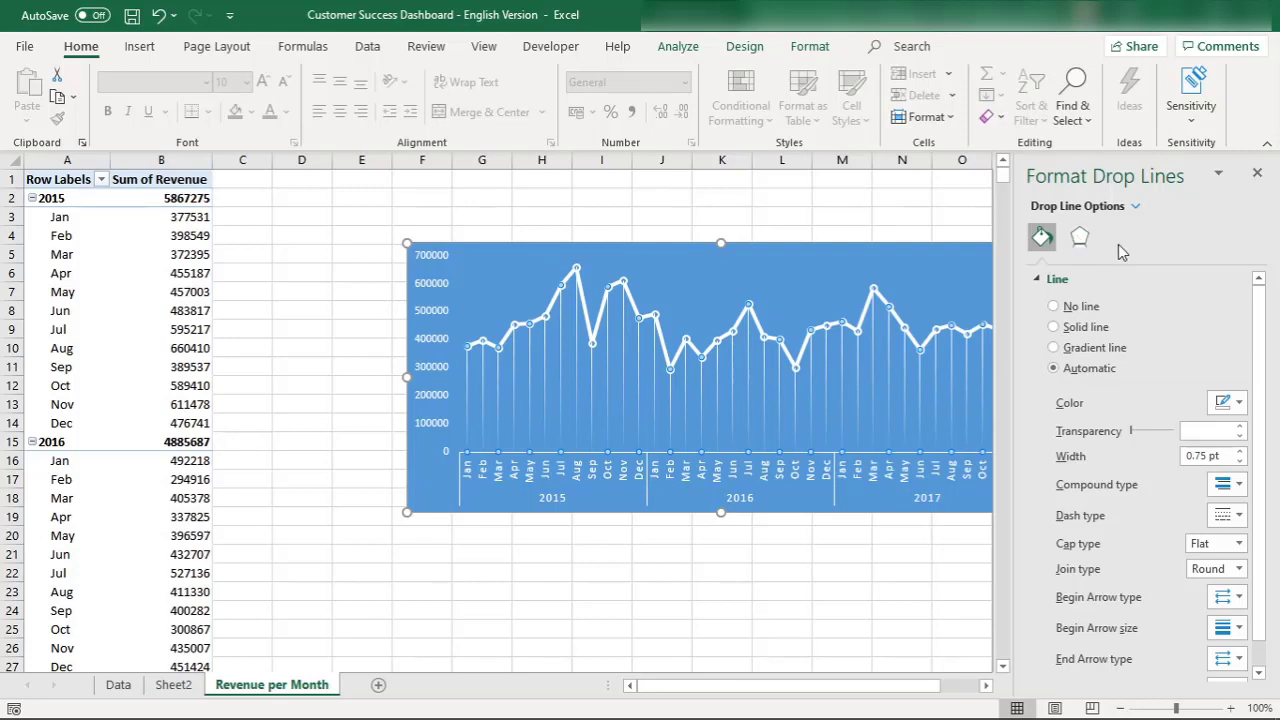
pyautogui.click(1079, 237)
pyautogui.click(1038, 240)
pyautogui.click(1135, 207)
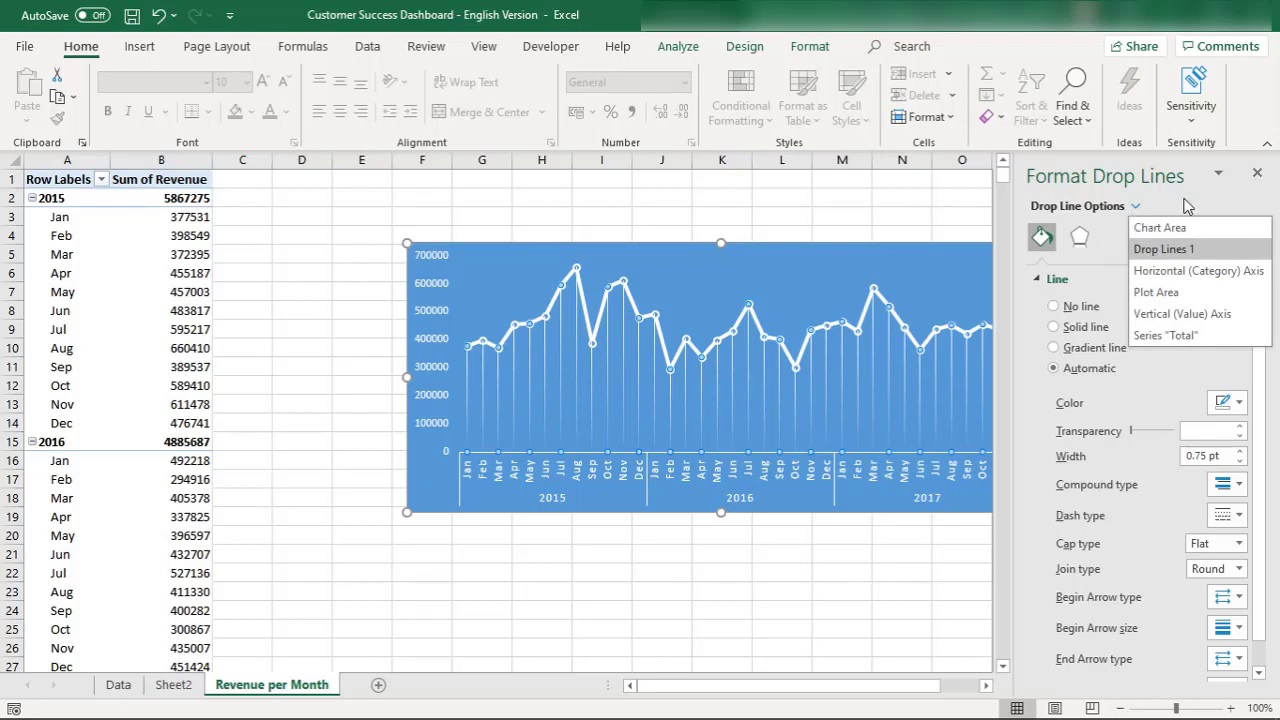
pyautogui.click(1219, 178)
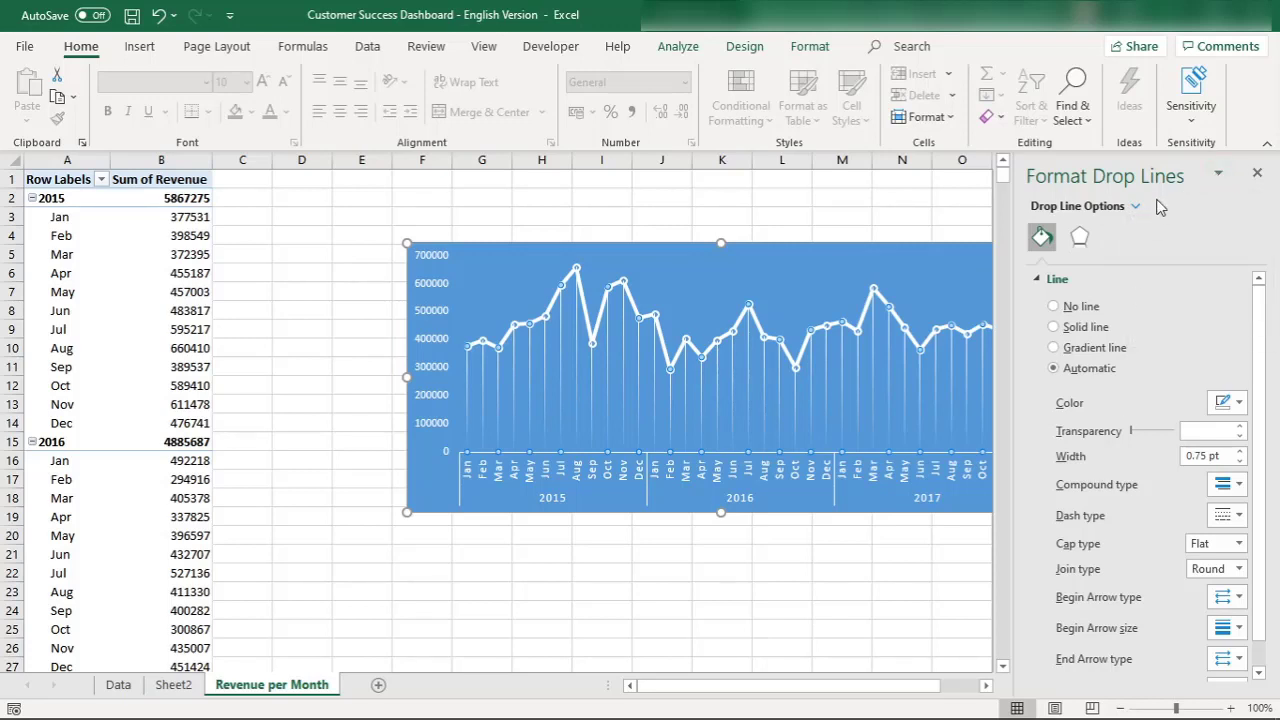
# Format the chart's drop lines as gradient lines with a Round cap type.
pyautogui.click(1240, 543)
pyautogui.click(1196, 562)
pyautogui.hotkey('alt', 'g')
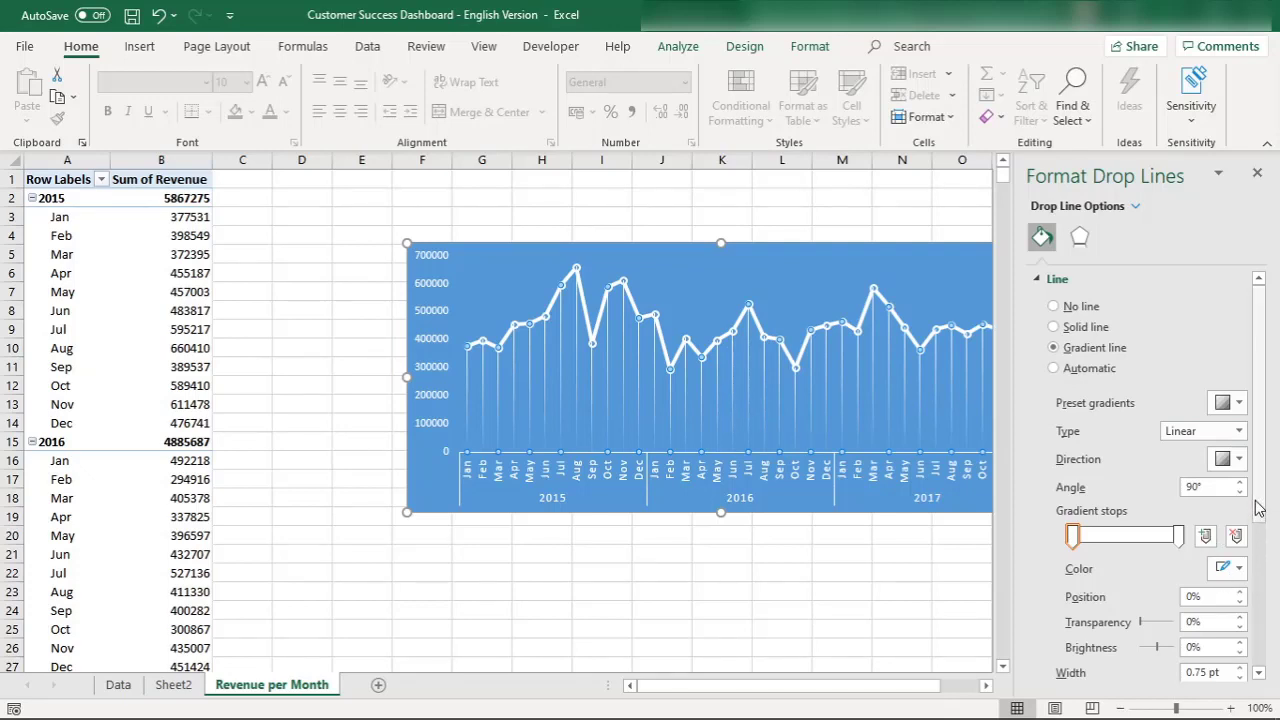
pyautogui.scroll(-5, 1256, 560)
pyautogui.scroll(-1, 1247, 638)
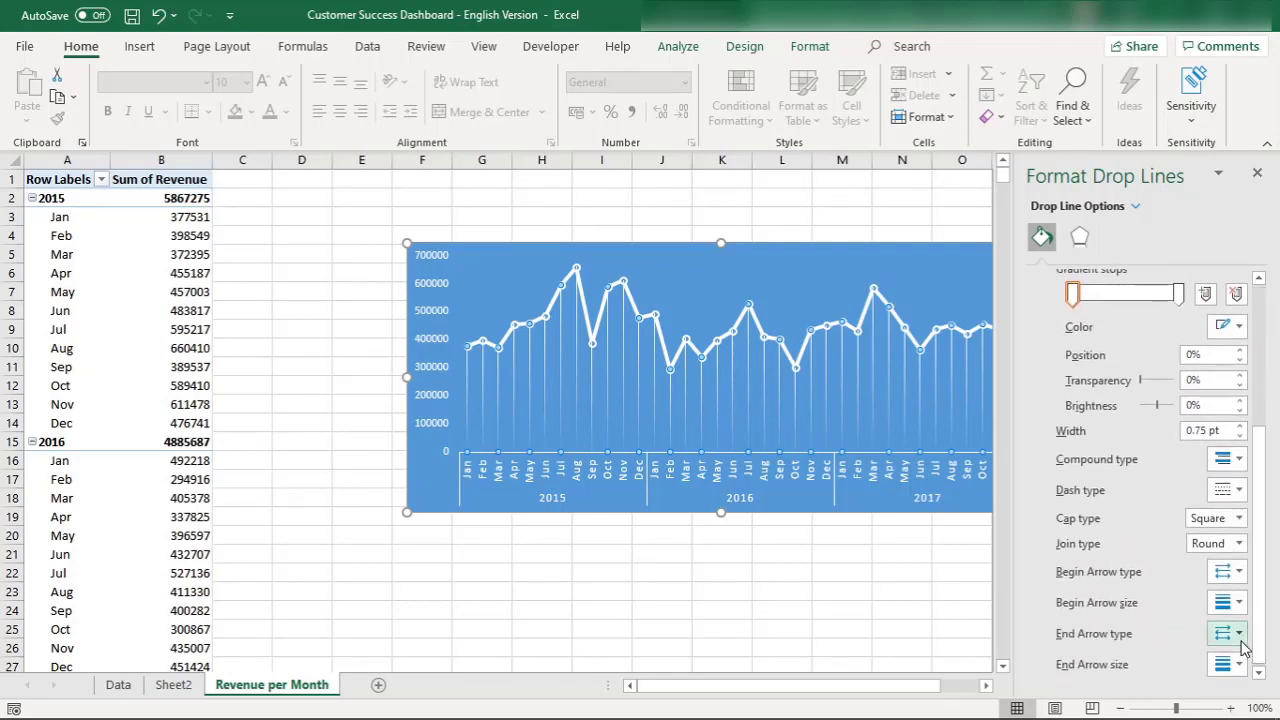
pyautogui.click(1236, 520)
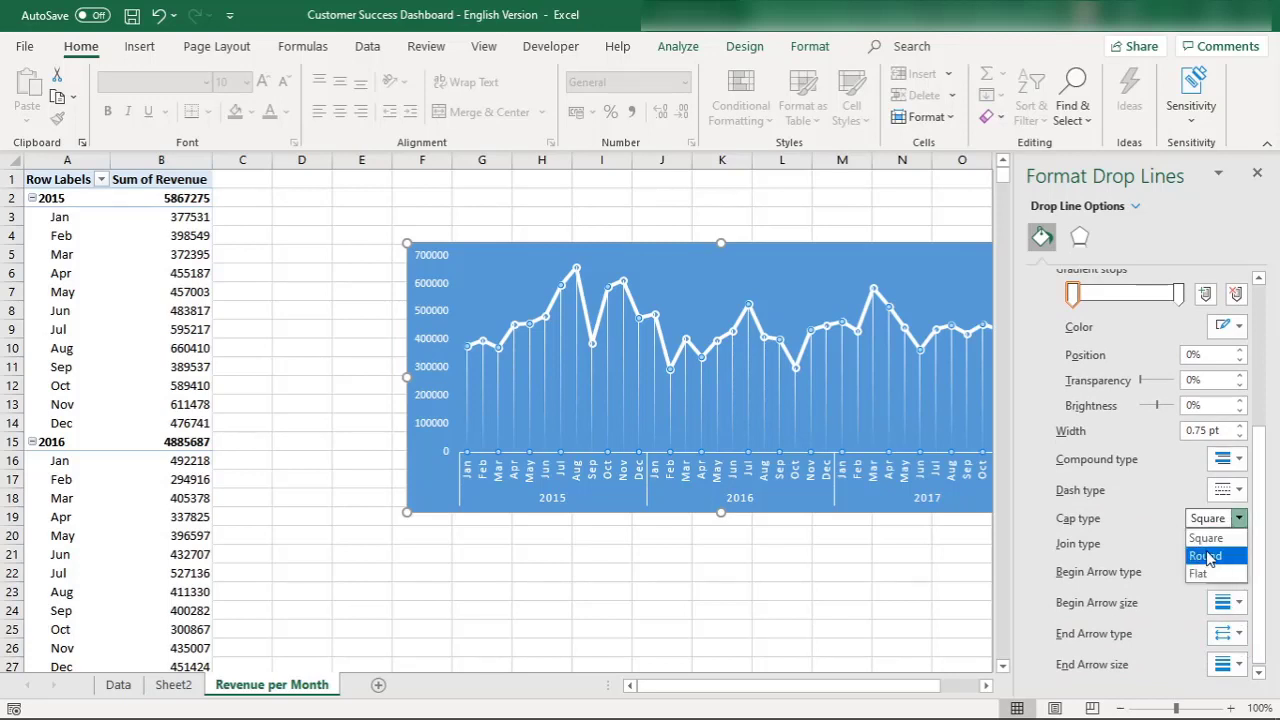
pyautogui.click(1210, 556)
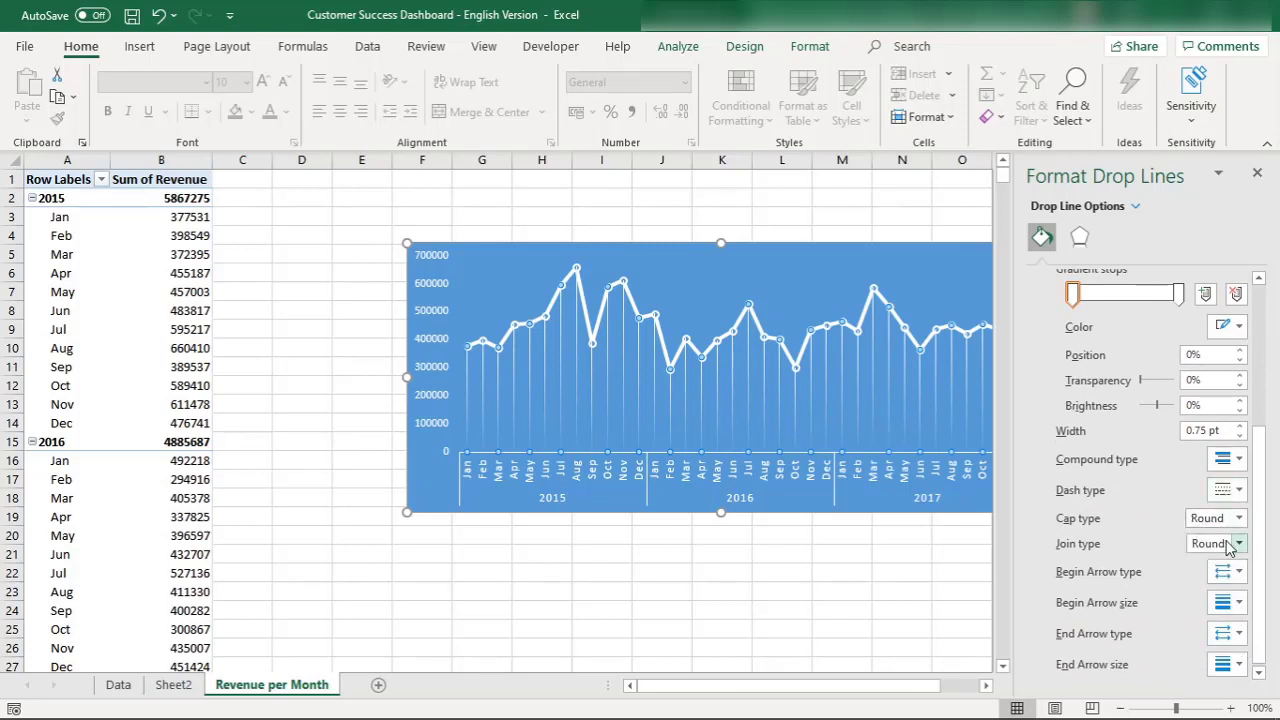
# Try the Bevel join type on the drop lines and set it back to Round.
pyautogui.click(1236, 546)
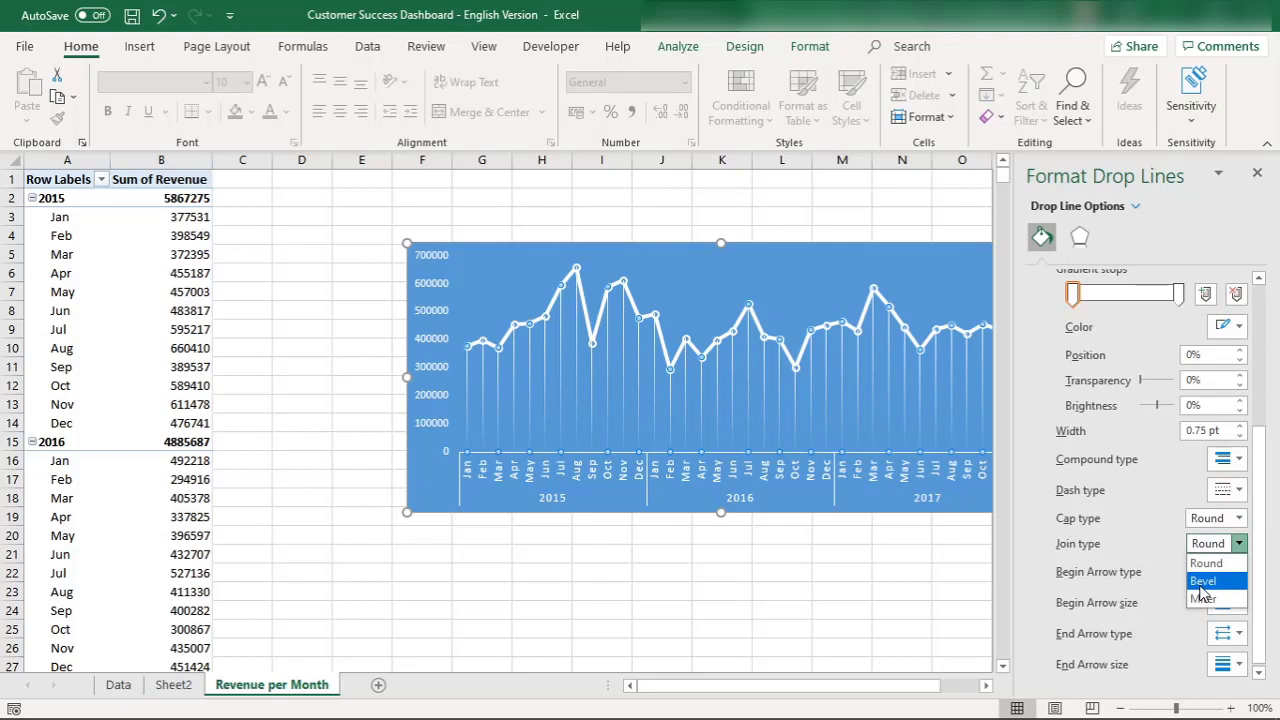
pyautogui.click(1201, 586)
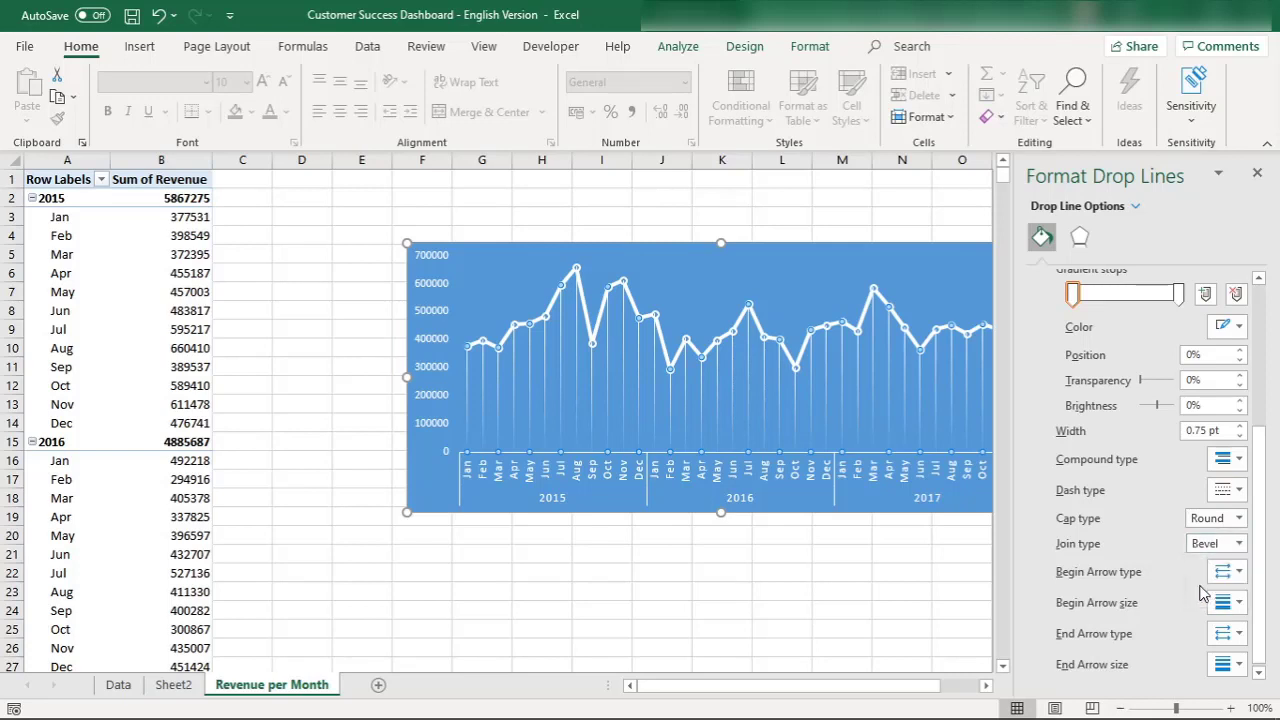
pyautogui.click(1239, 544)
pyautogui.click(1206, 557)
pyautogui.scroll(-1, 1225, 465)
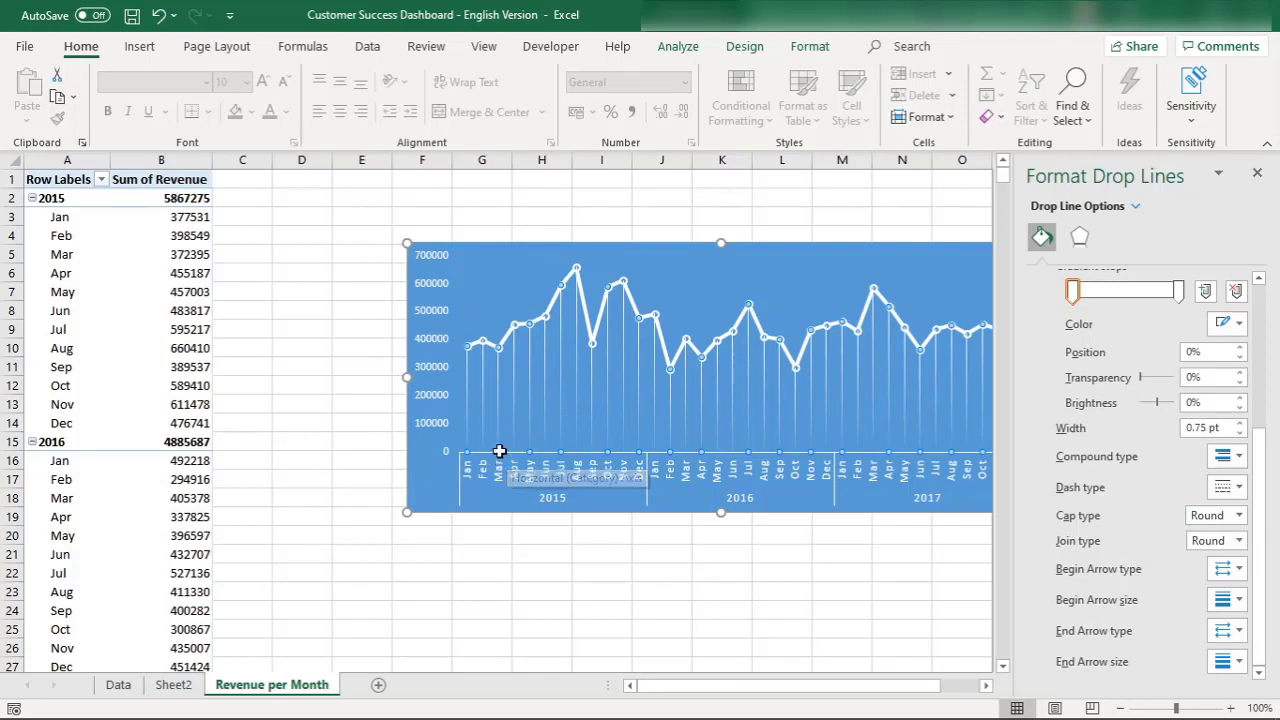
# Make the labels of the chart's vertical value axis and horizontal category axis bold.
pyautogui.click(482, 280)
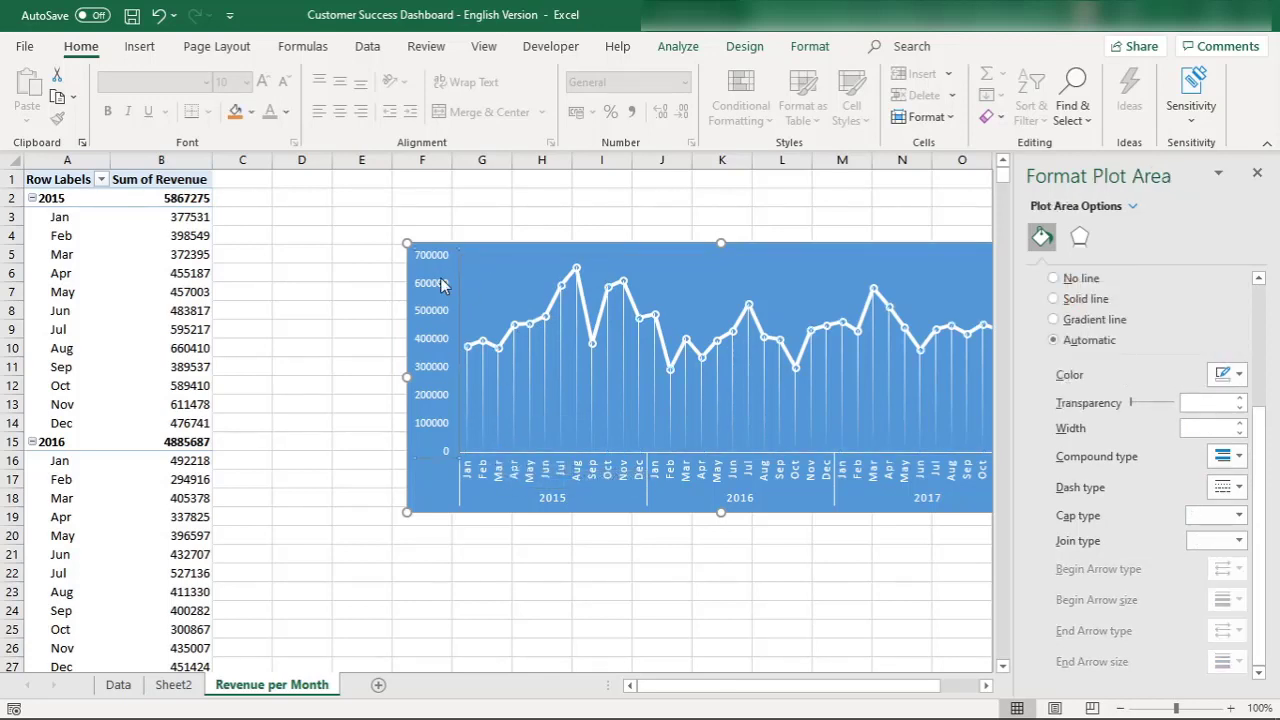
pyautogui.click(441, 283)
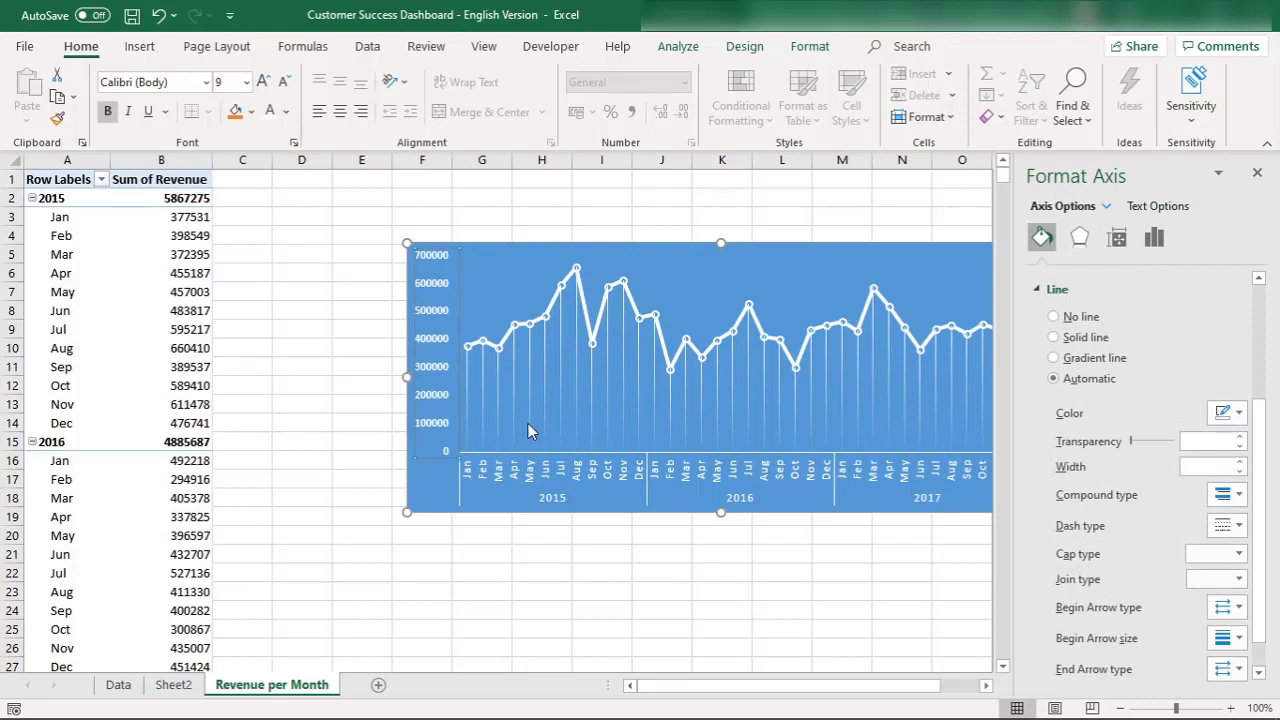
pyautogui.click(568, 466)
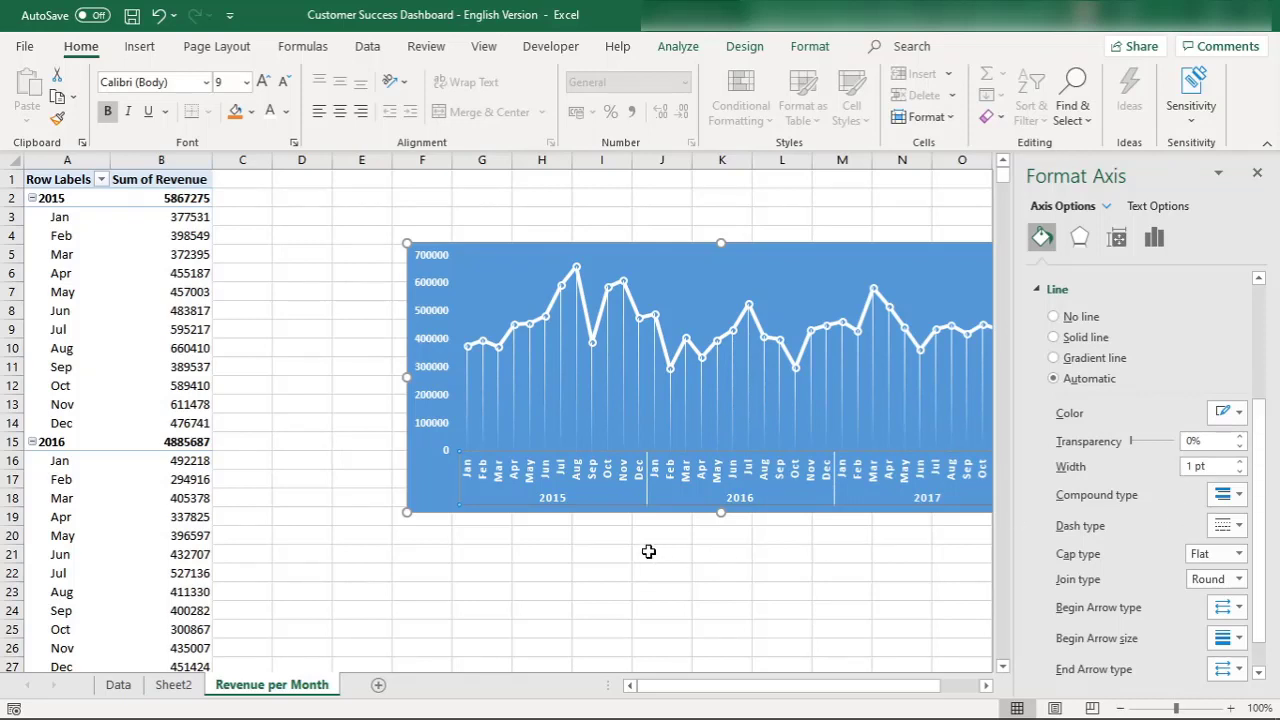
# Set the axis position of the chart's horizontal category axis to On tick marks.
pyautogui.rightClick(764, 476)
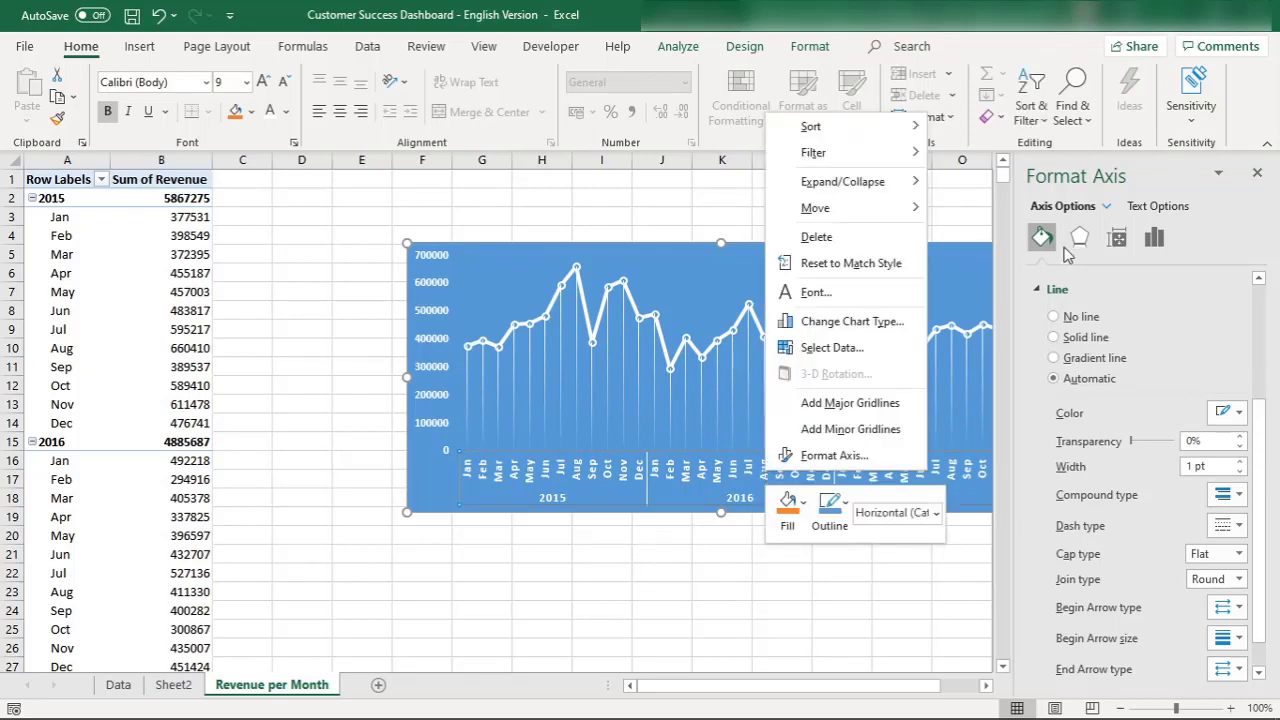
pyautogui.click(1155, 240)
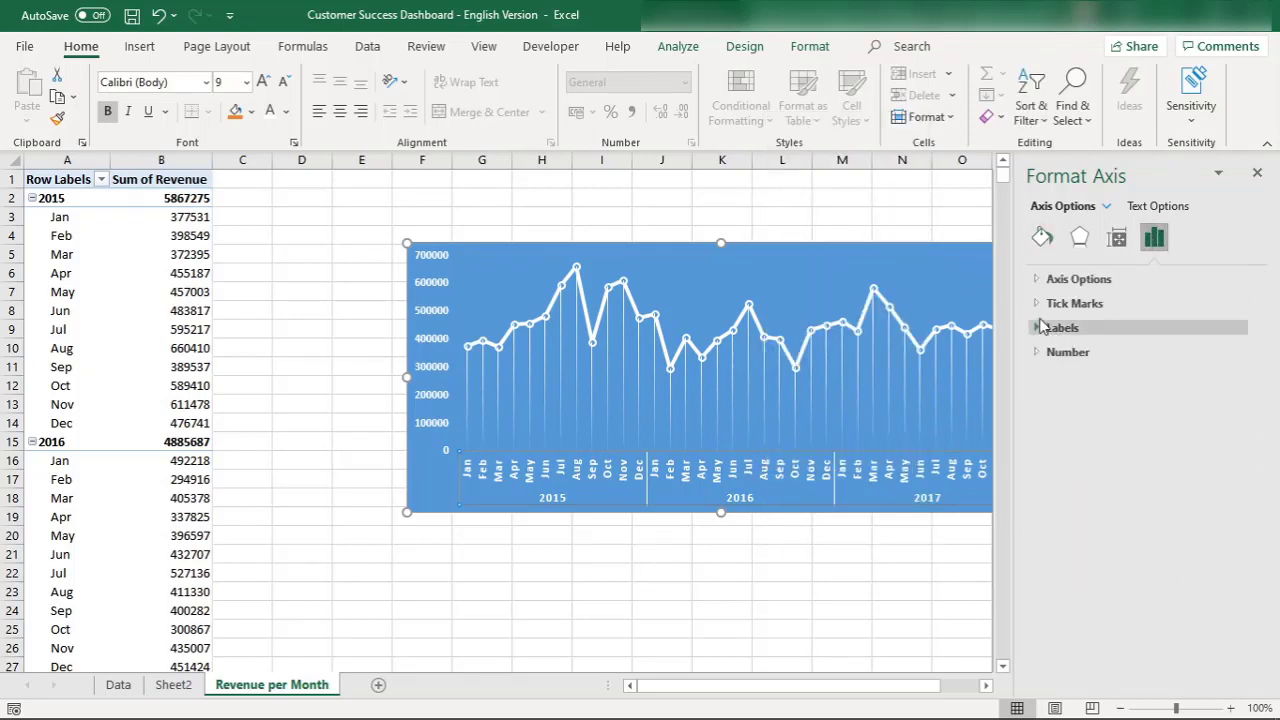
pyautogui.click(1040, 281)
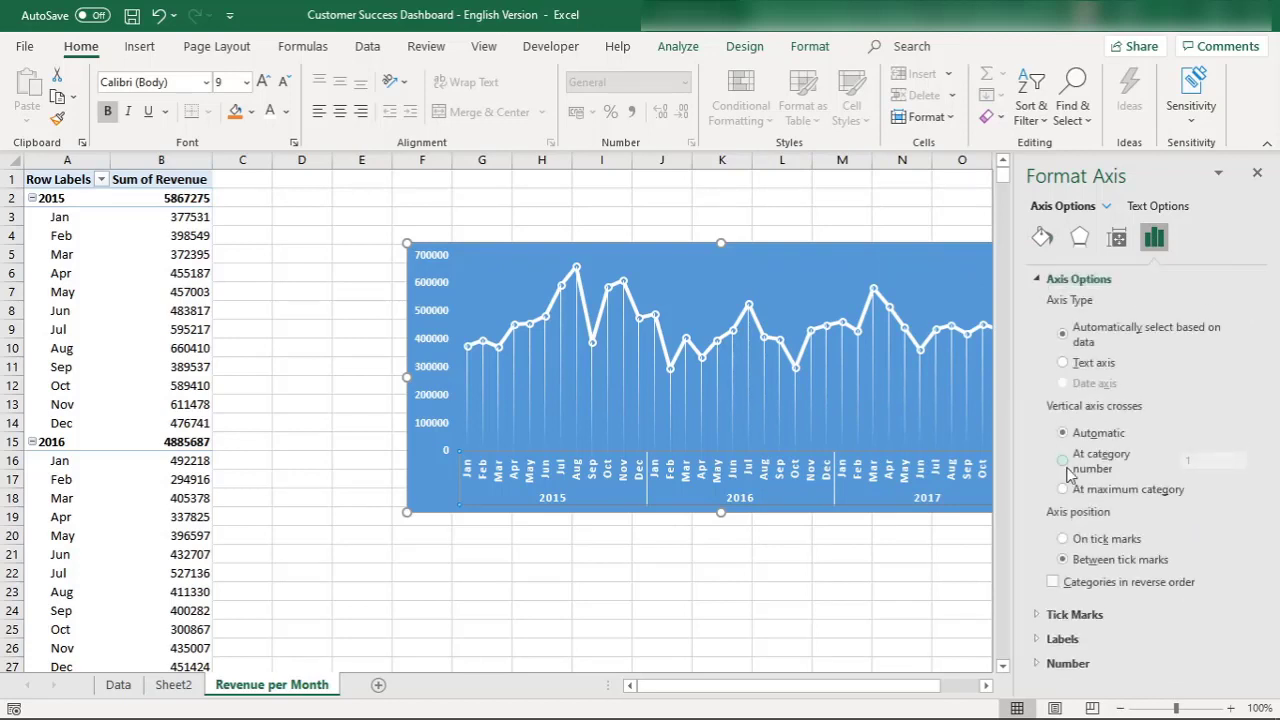
pyautogui.click(1064, 540)
# Specify an interval unit of 2 between the labels of the horizontal category axis.
pyautogui.click(1042, 639)
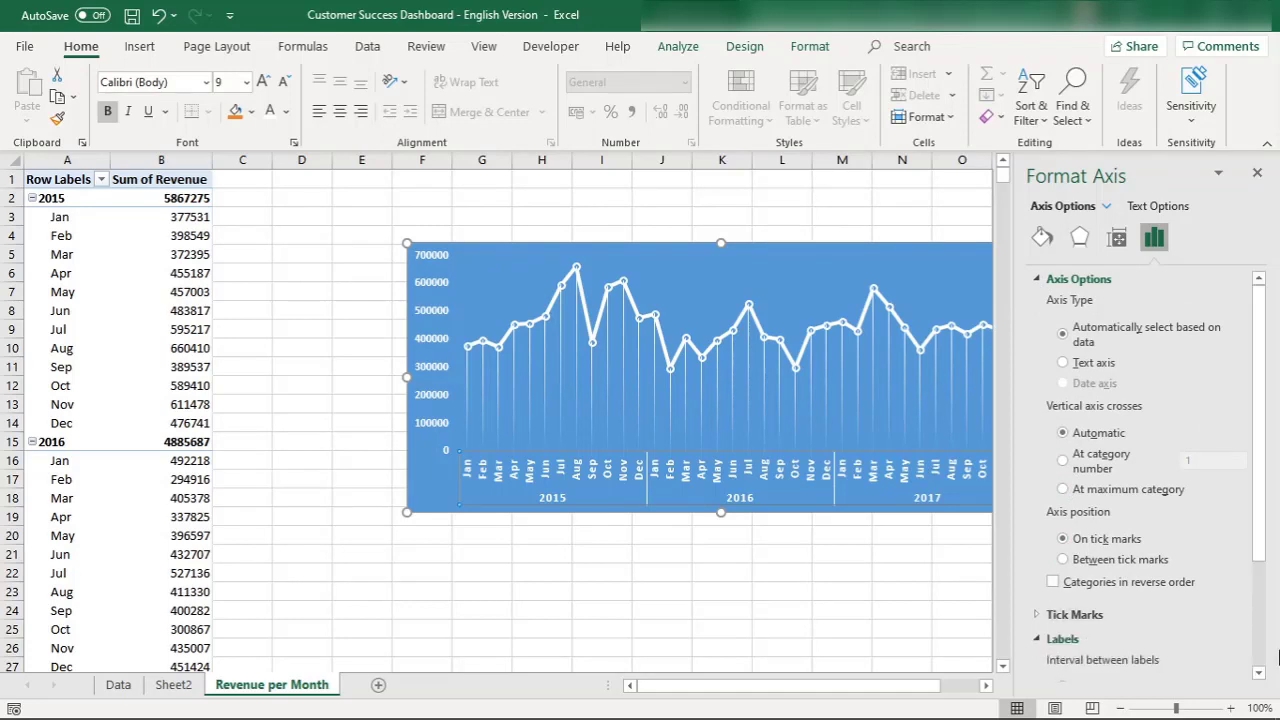
pyautogui.moveTo(1263, 537); pyautogui.dragTo(1263, 649)
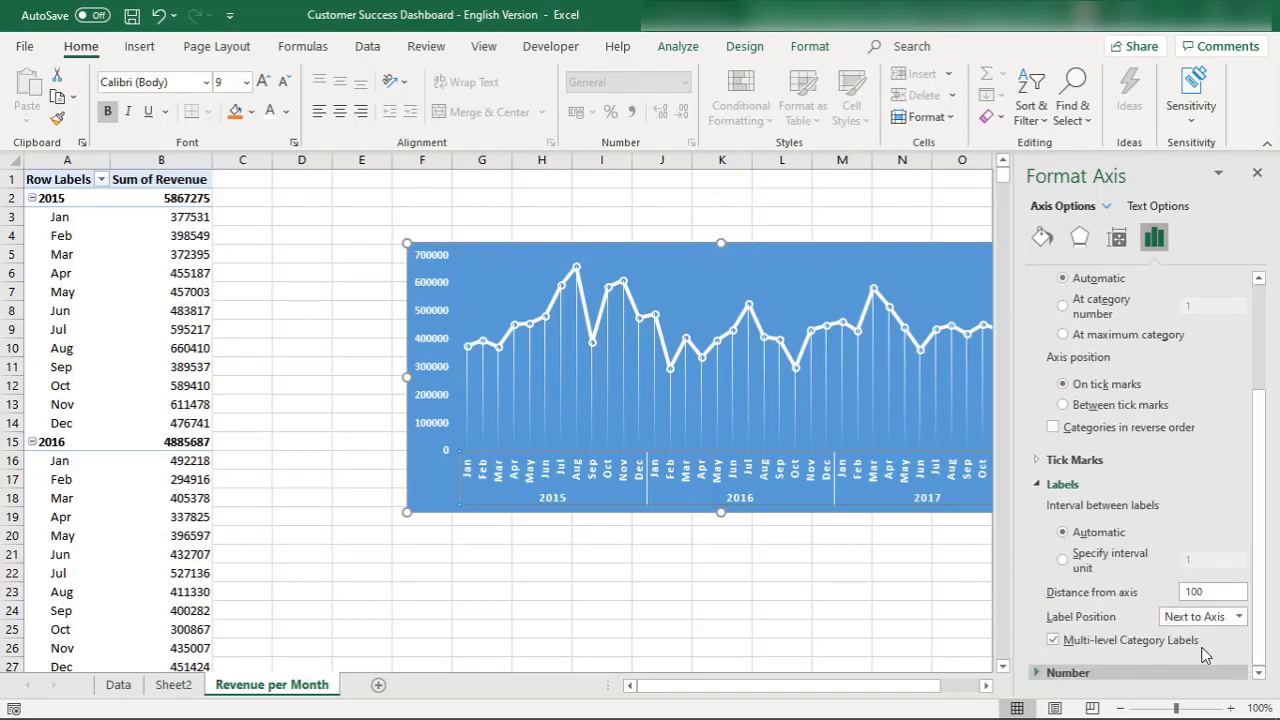
pyautogui.click(1060, 560)
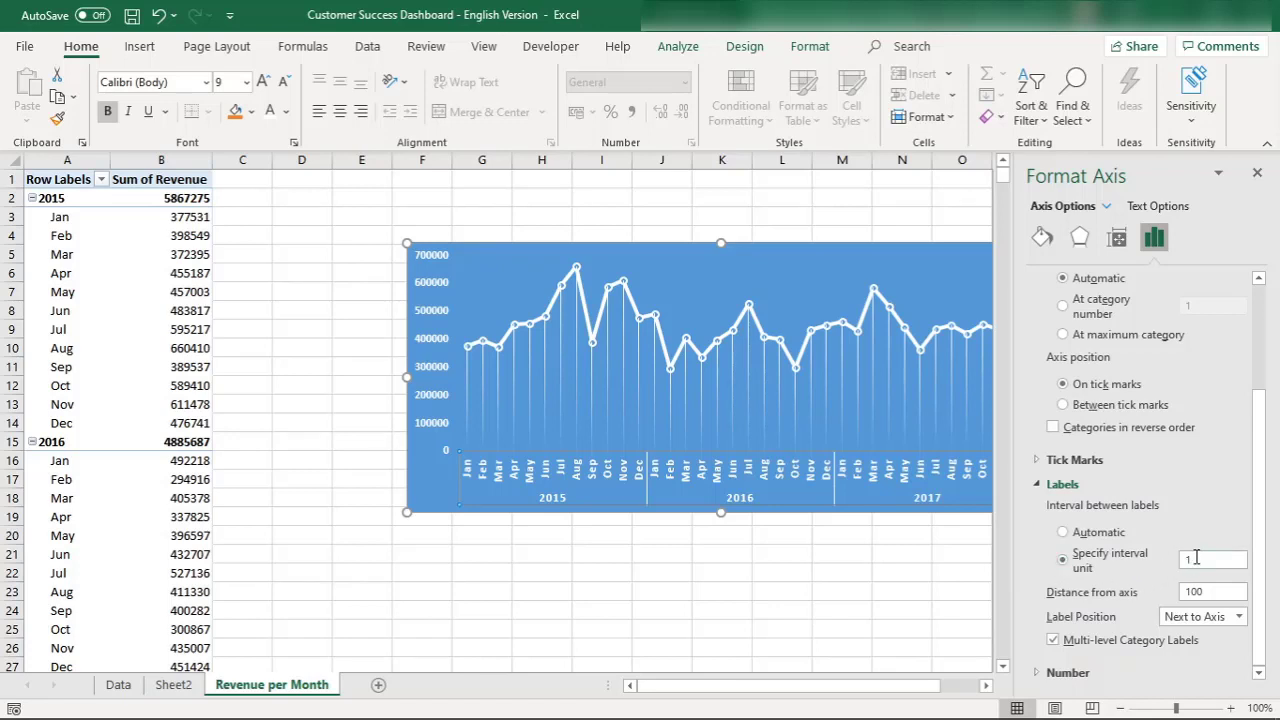
pyautogui.click(1192, 560)
pyautogui.write('2')
pyautogui.click(852, 480)
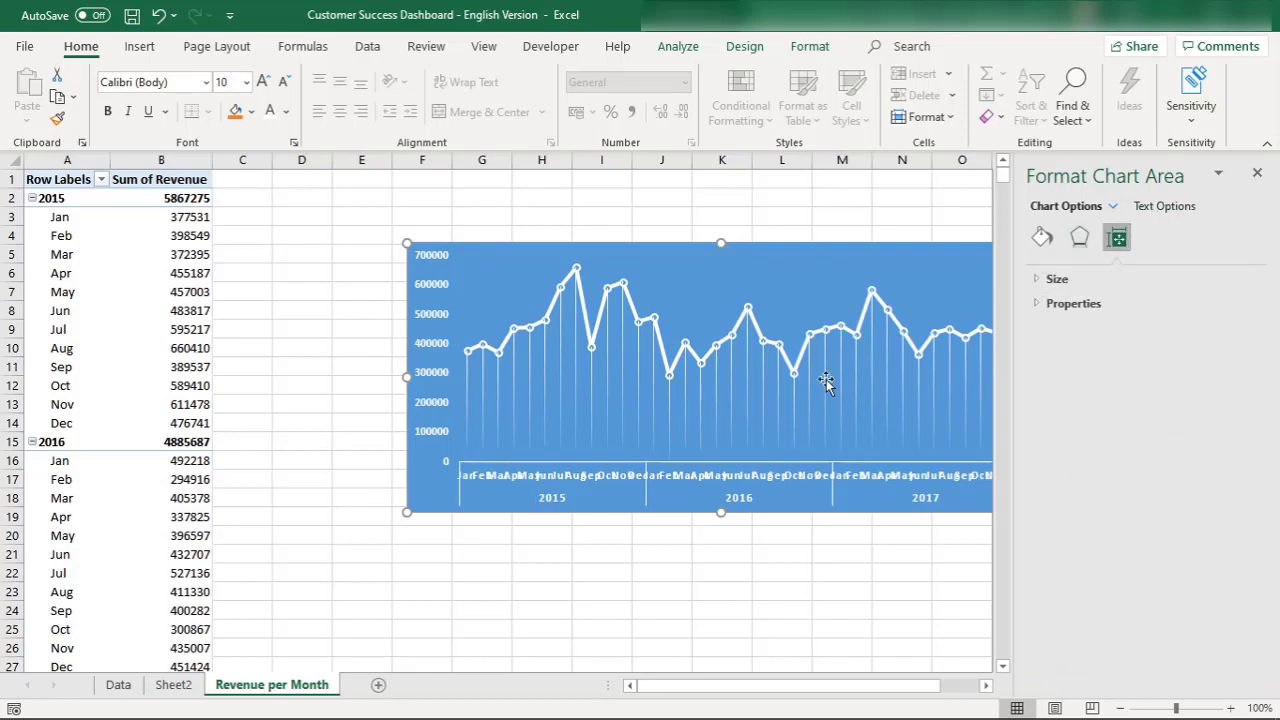
# Turn off multi-level category labels for the chart's horizontal axis and close the formatting options.
pyautogui.click(783, 478)
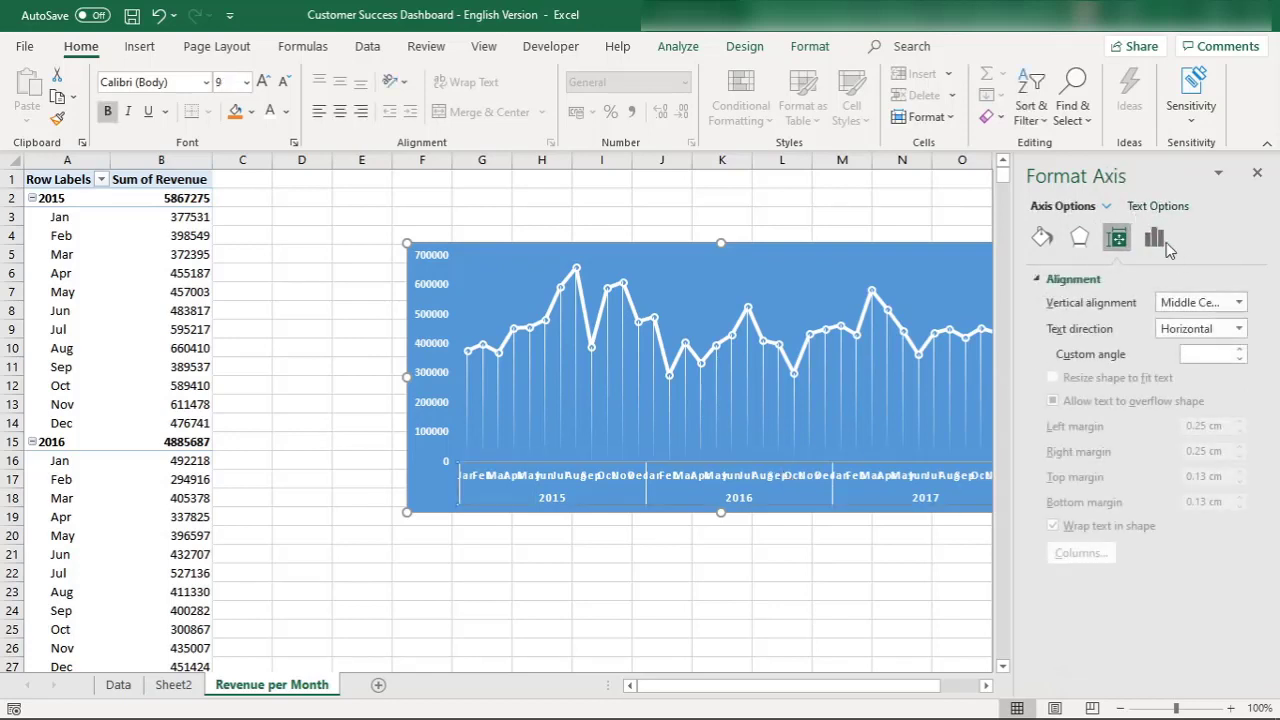
pyautogui.click(1154, 237)
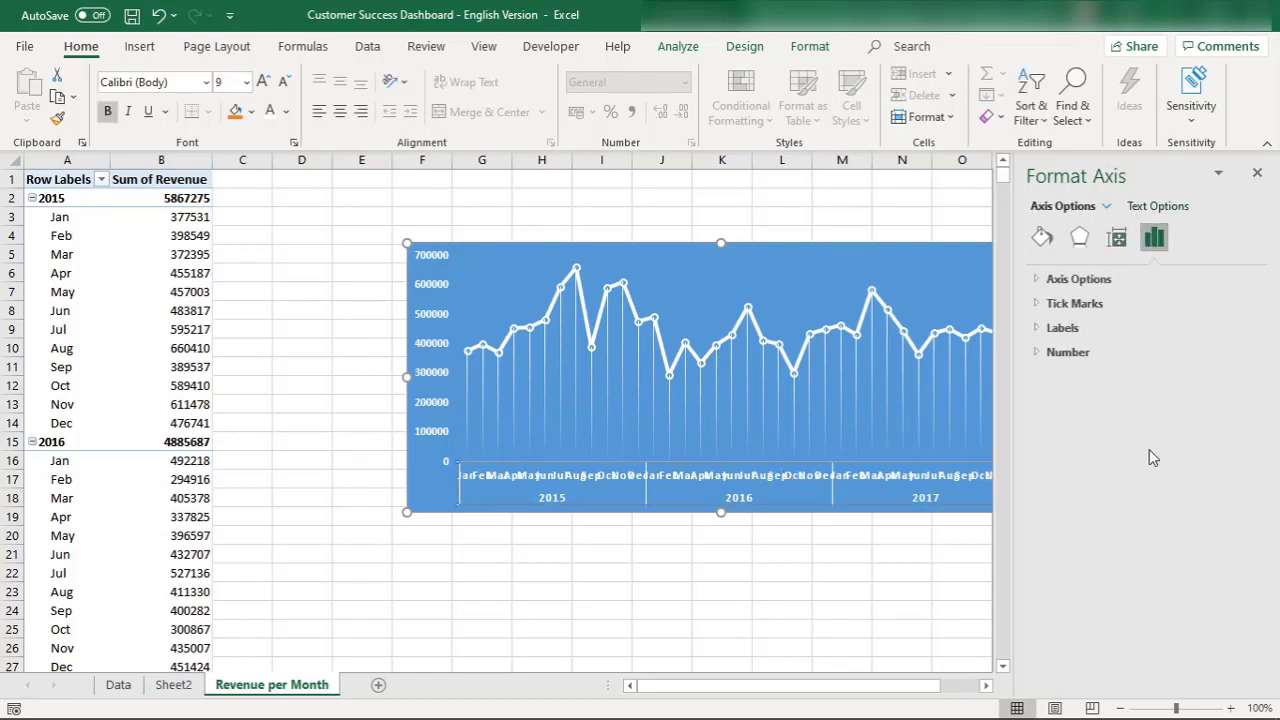
pyautogui.click(1048, 327)
pyautogui.click(1053, 483)
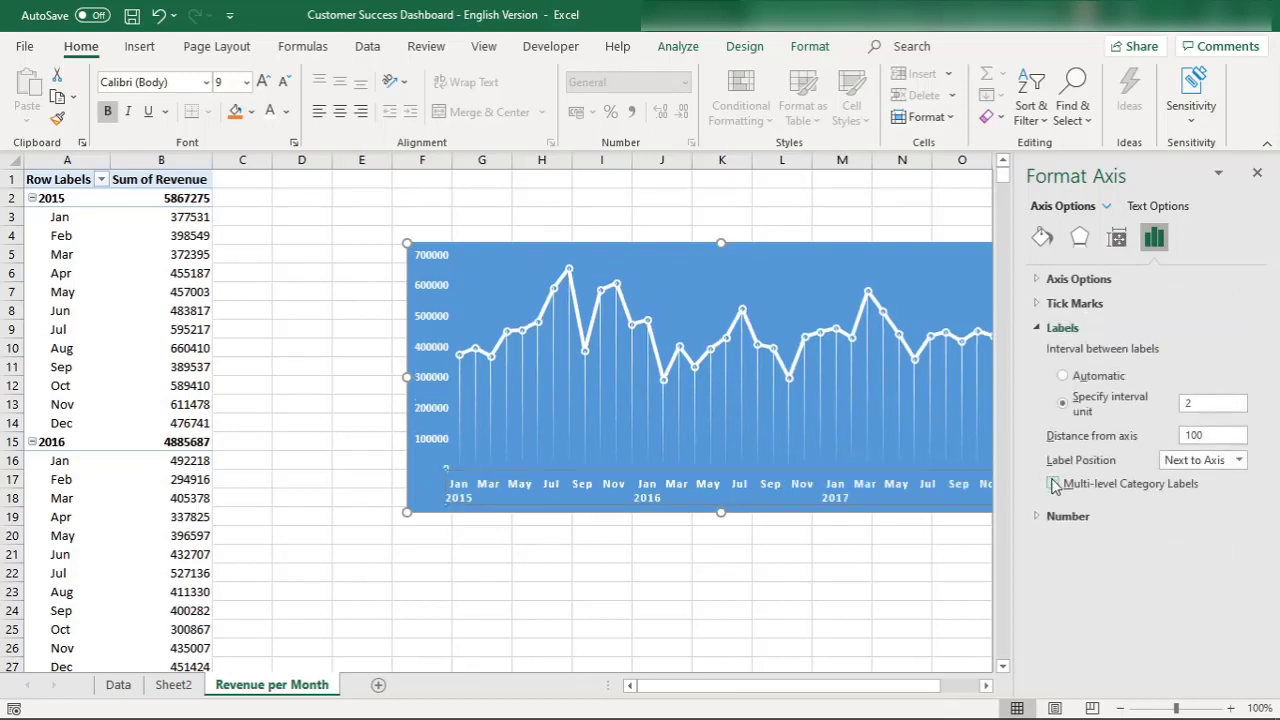
pyautogui.click(503, 252)
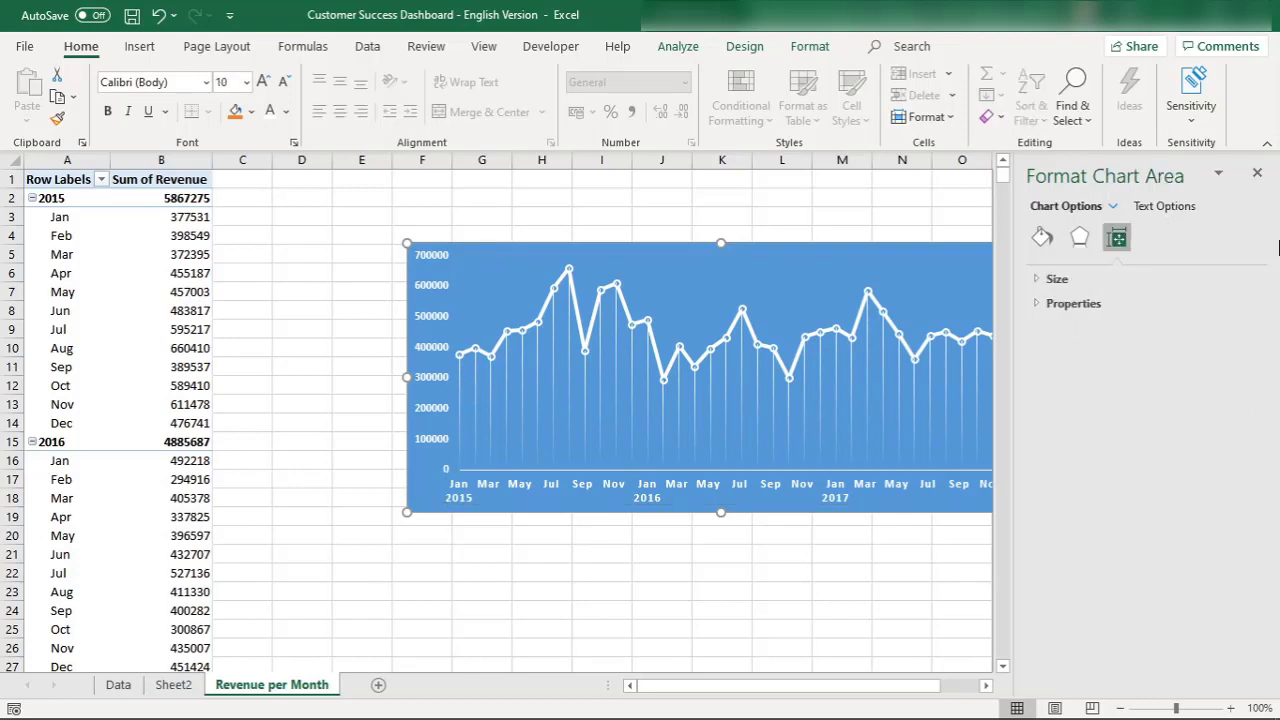
pyautogui.click(1257, 172)
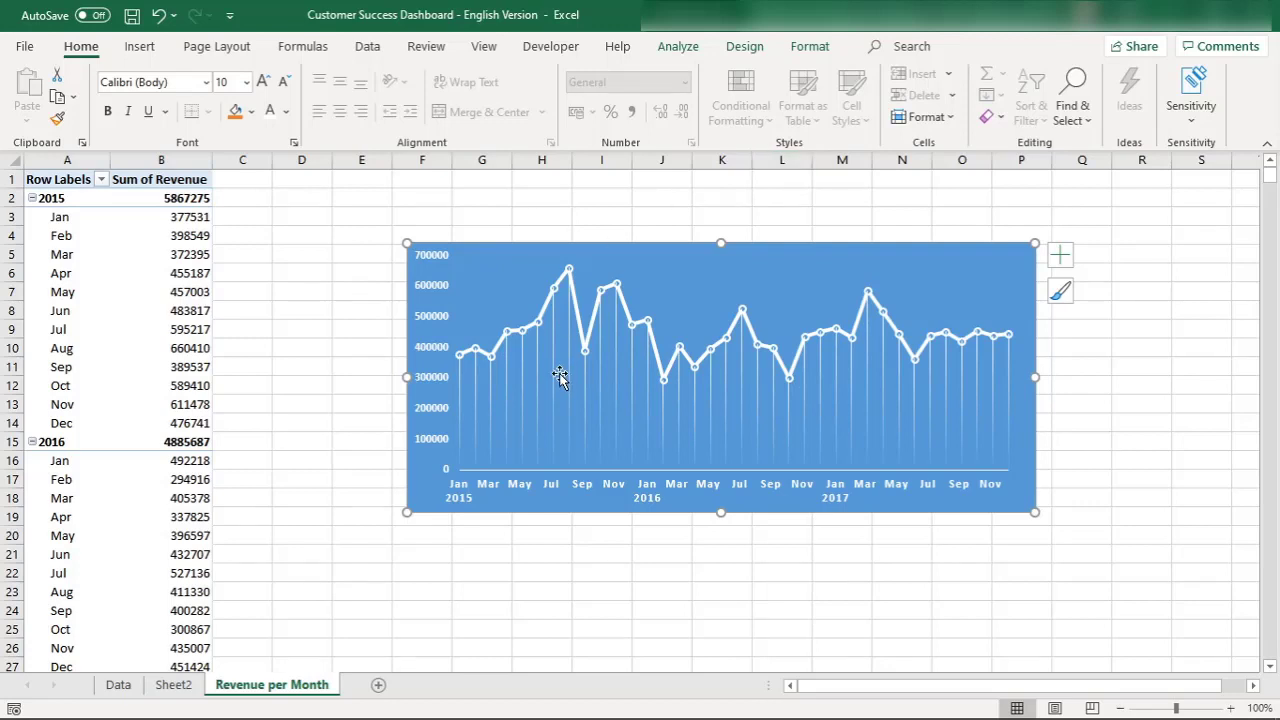
# Switch to the Customer Success Dashboard workbook, examine the Sales line chart and map on the dashboard (2) sheet, and return to the English Version workbook.
pyautogui.moveTo(790, 715)
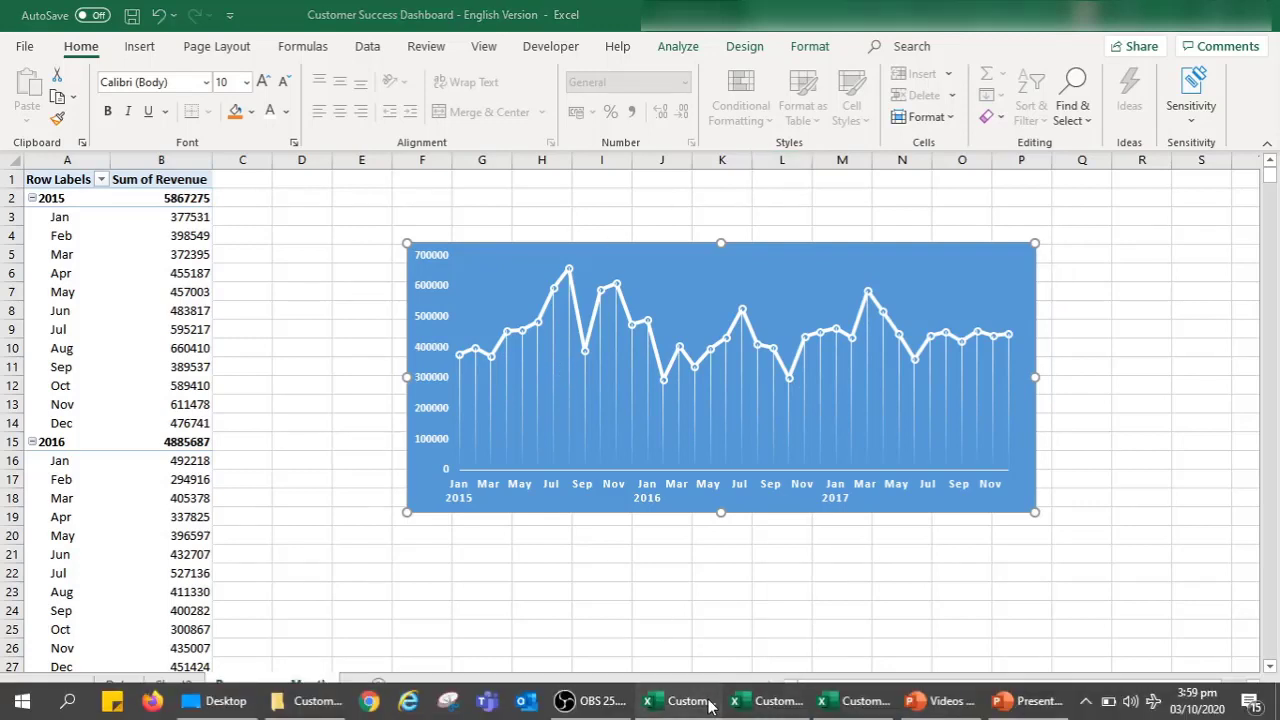
pyautogui.click(688, 701)
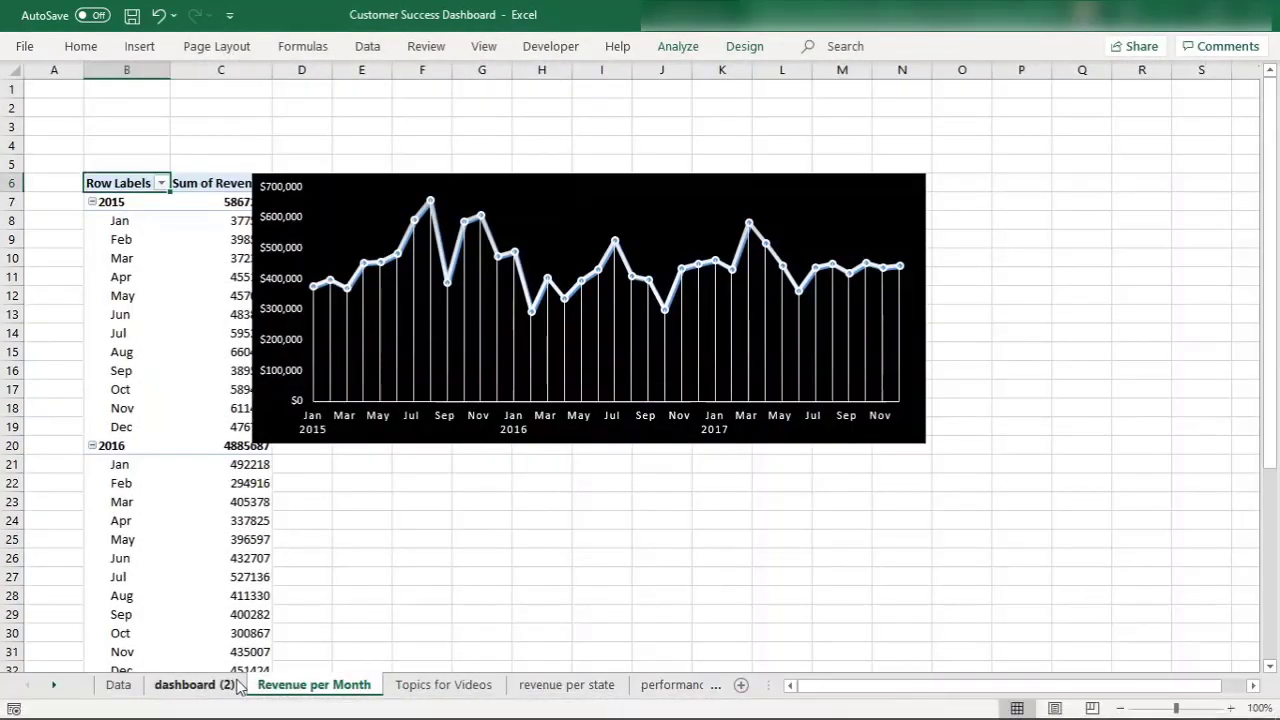
pyautogui.click(194, 684)
pyautogui.click(651, 208)
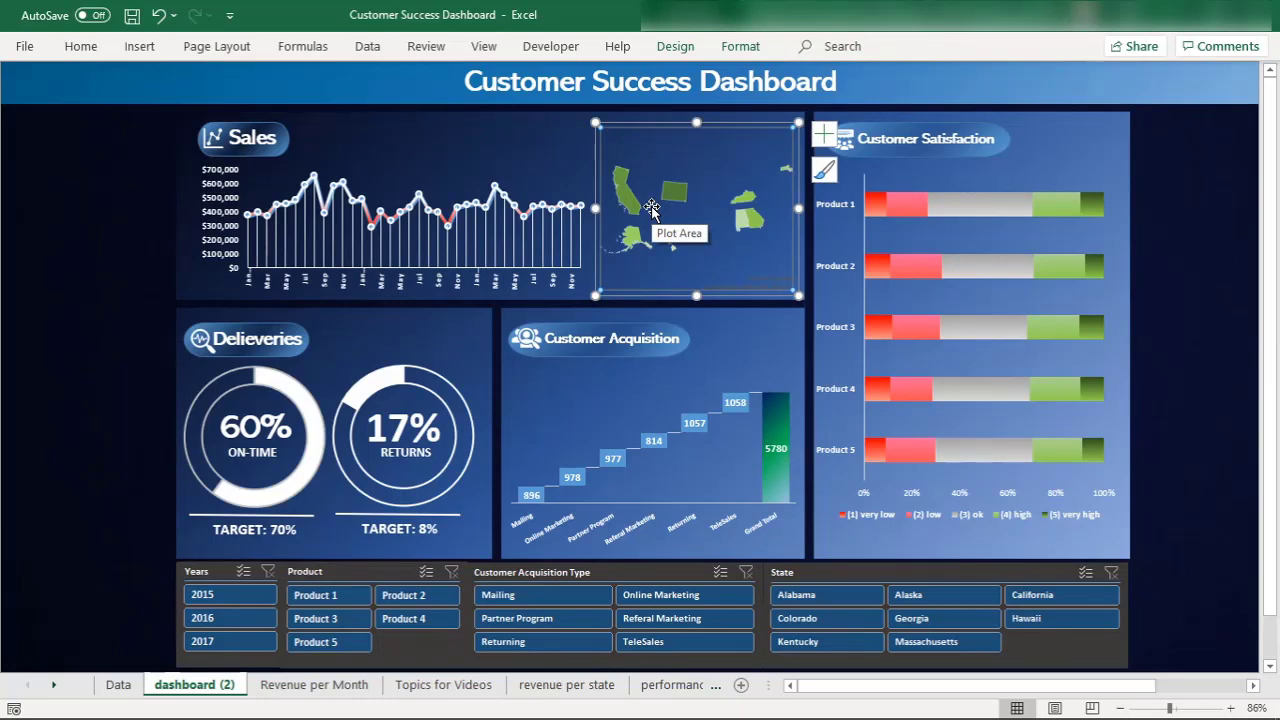
pyautogui.click(552, 210)
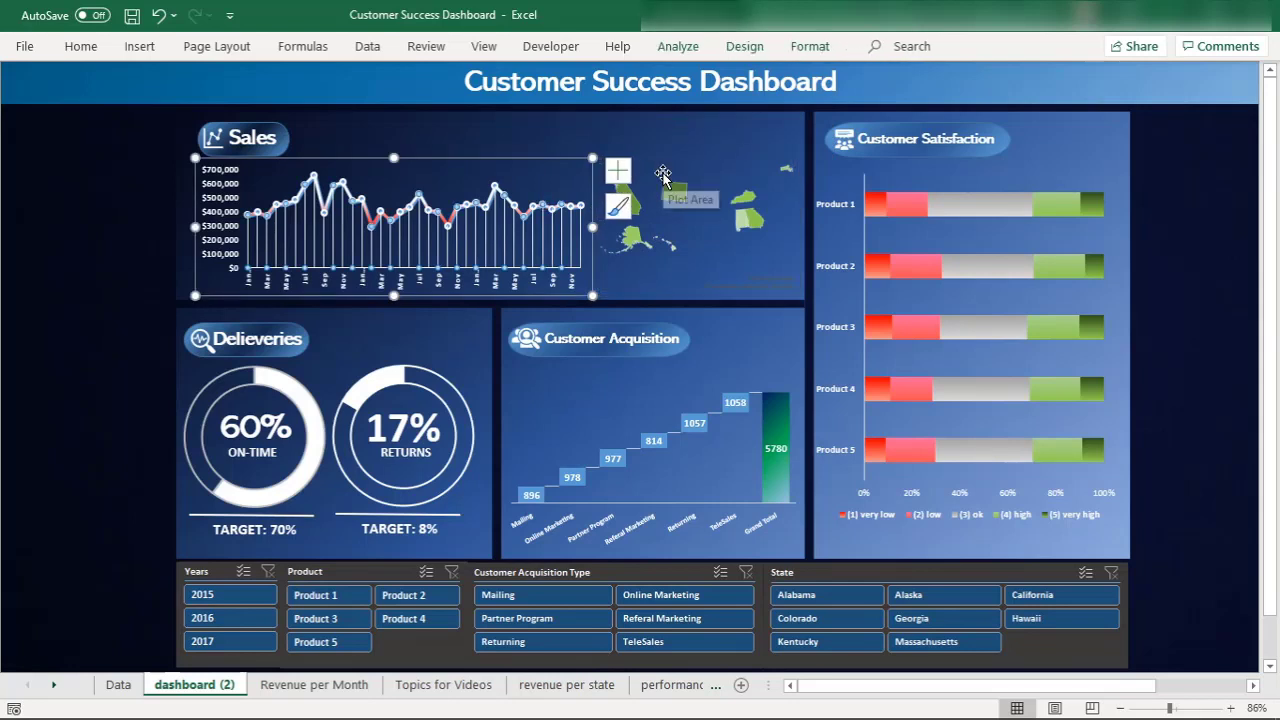
pyautogui.click(662, 174)
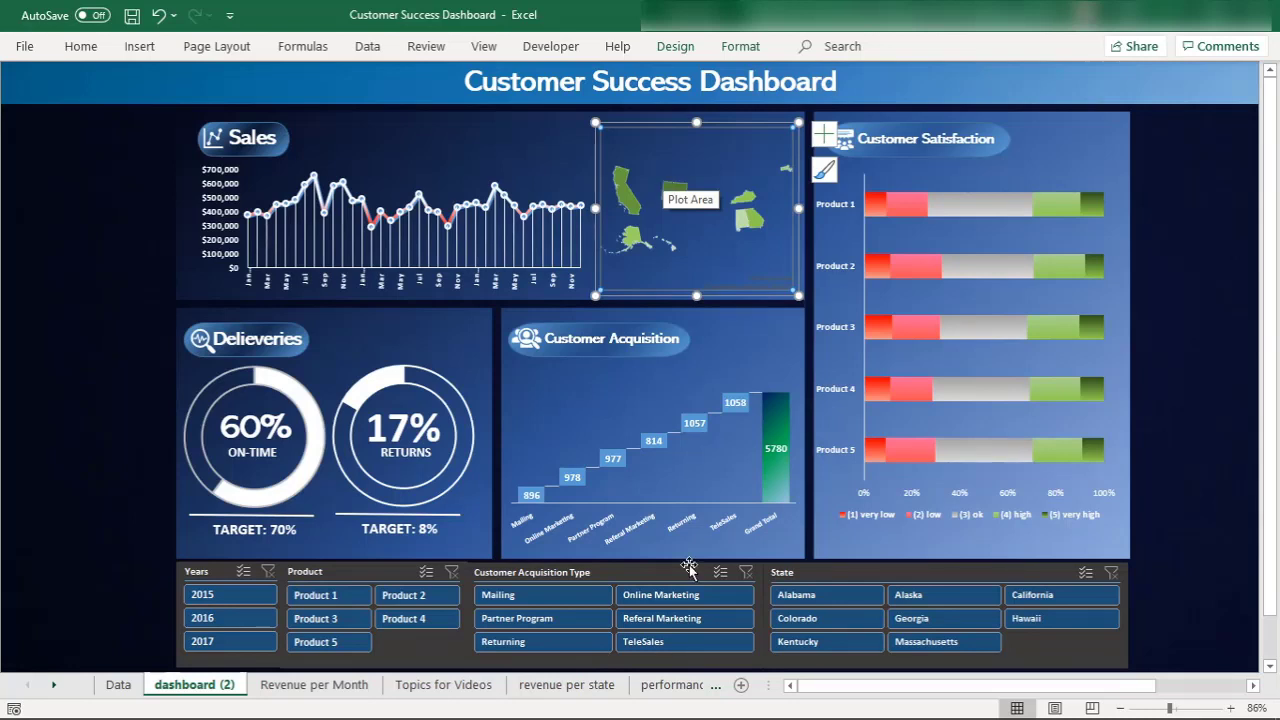
pyautogui.click(676, 700)
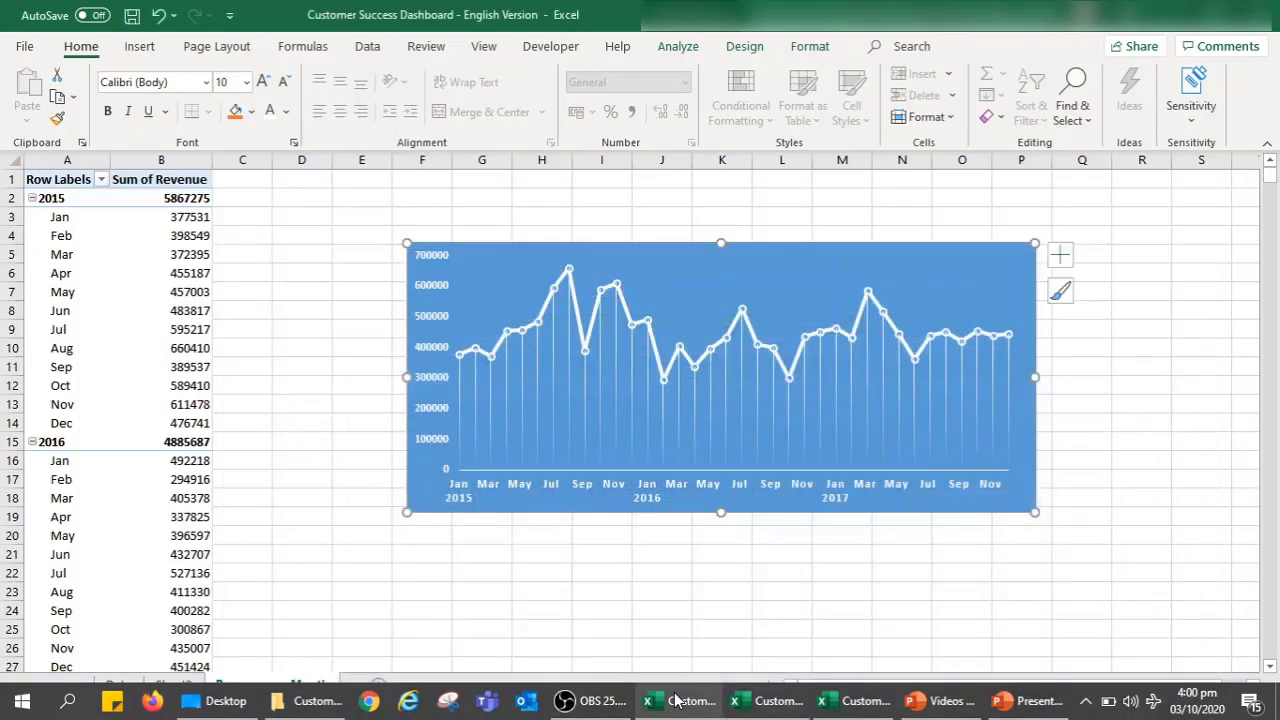